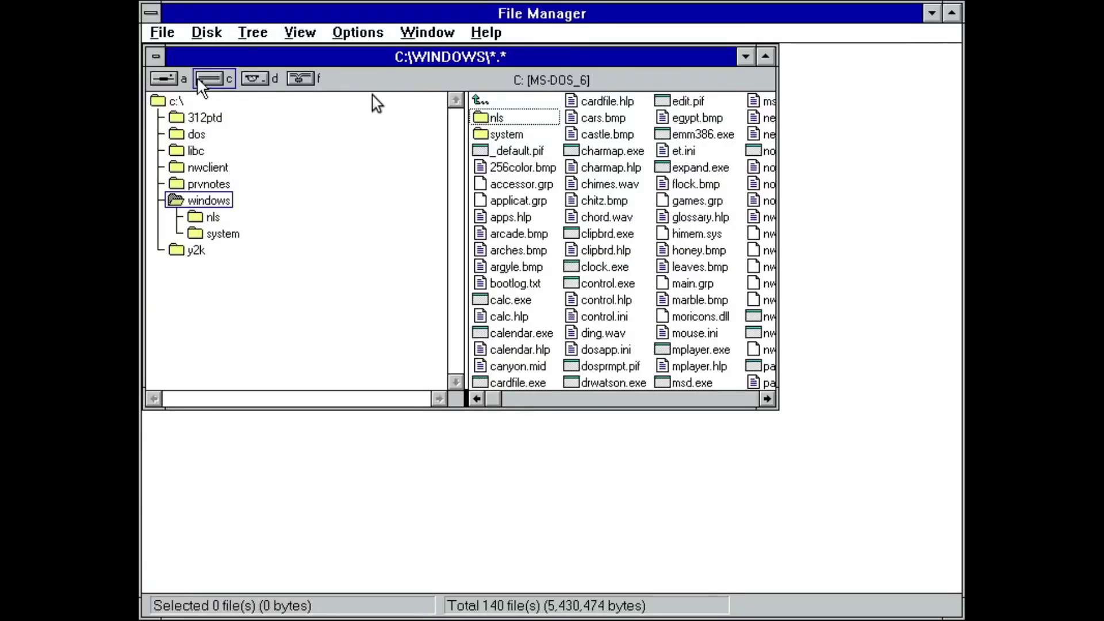
Step: Switch File Manager to browse the D: CD-ROM drive
left_click(255, 77)
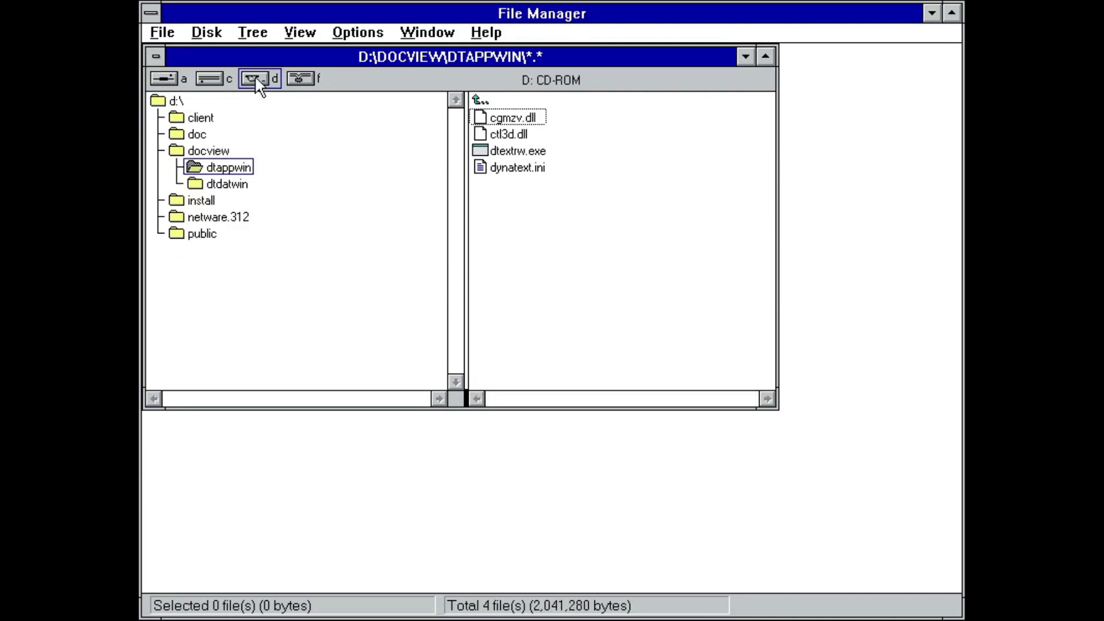
Step: Launch DynaText from dtextrw.exe and maximize its NetWare 3.12 collection window
double_click(532, 158)
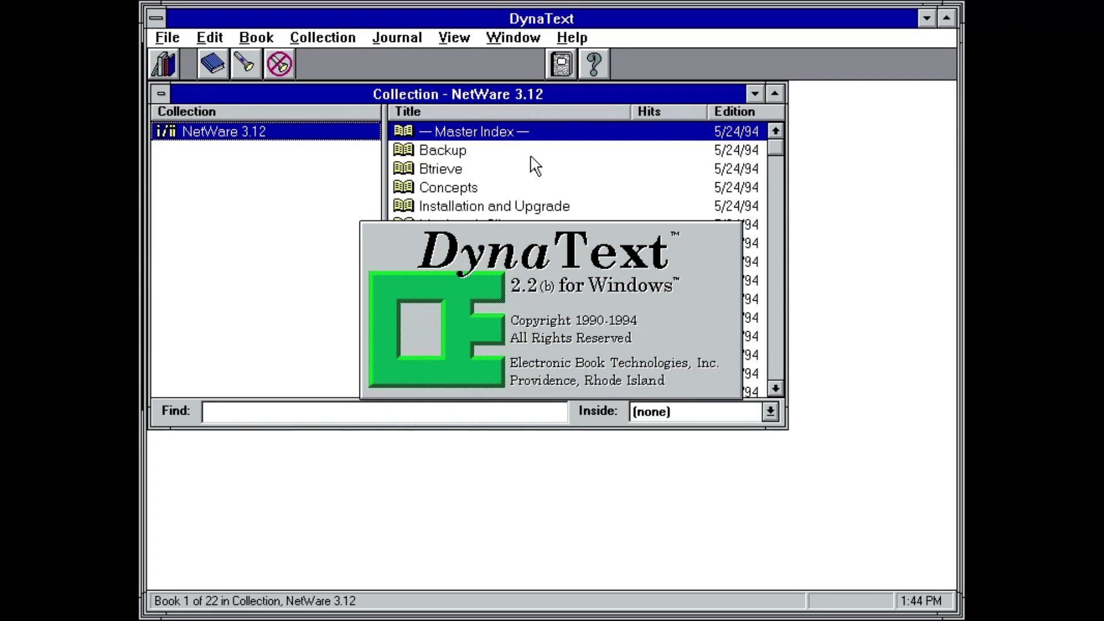
left_click(529, 153)
double_click(528, 92)
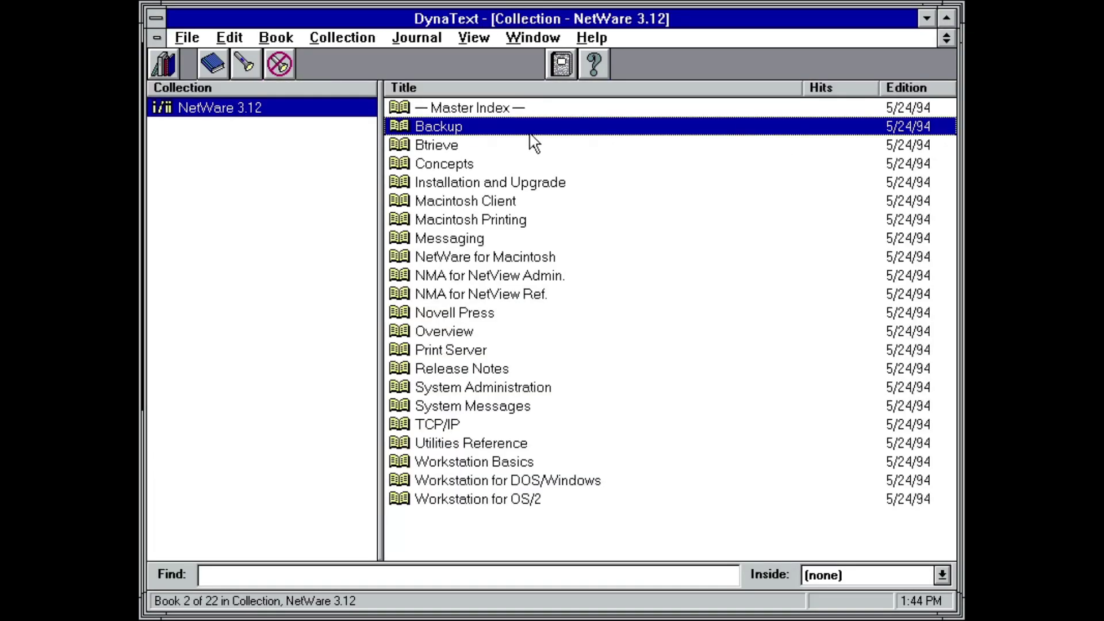
Step: Open the Installation and Upgrade book and scroll down to Other Technical Support
left_click(495, 187)
double_click(498, 193)
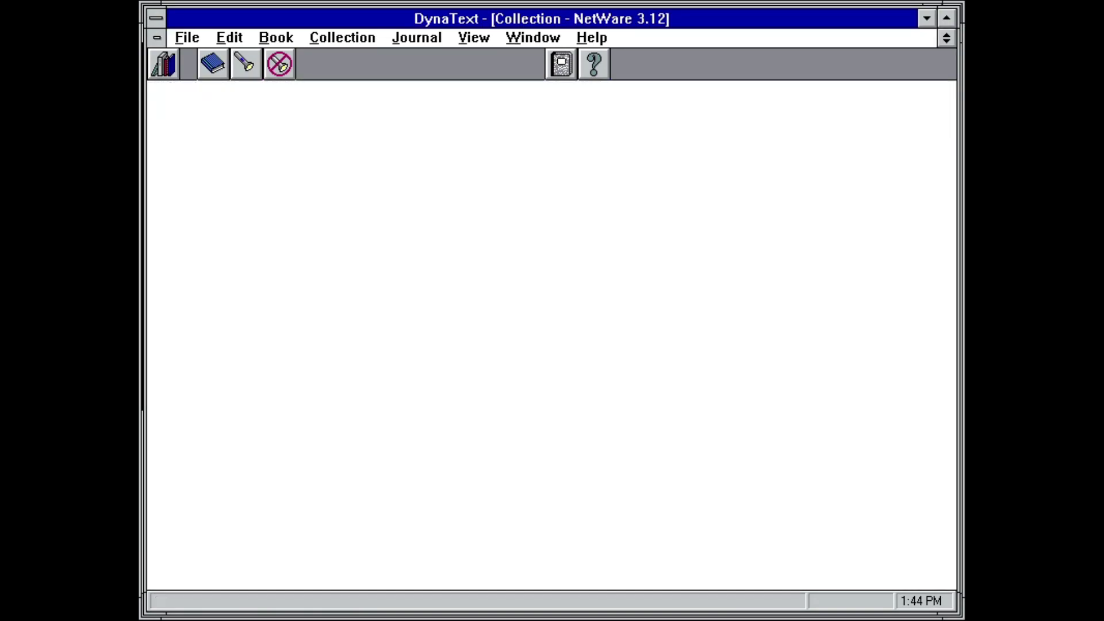
scroll(498, 194, "down", 3)
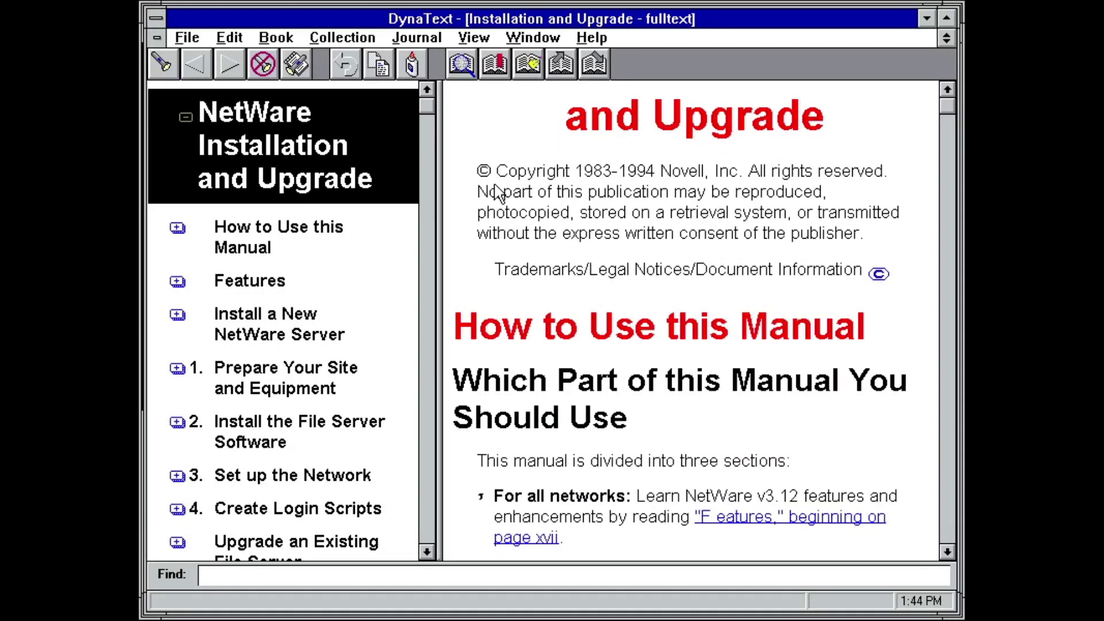
scroll(498, 193, "down", 3)
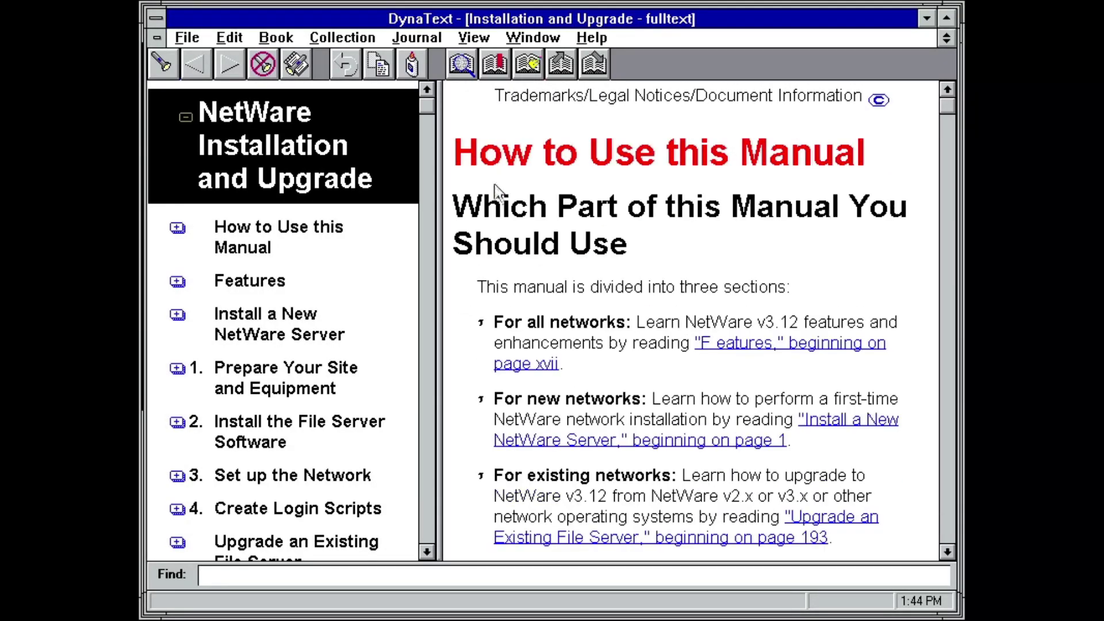
scroll(498, 194, "down", 3)
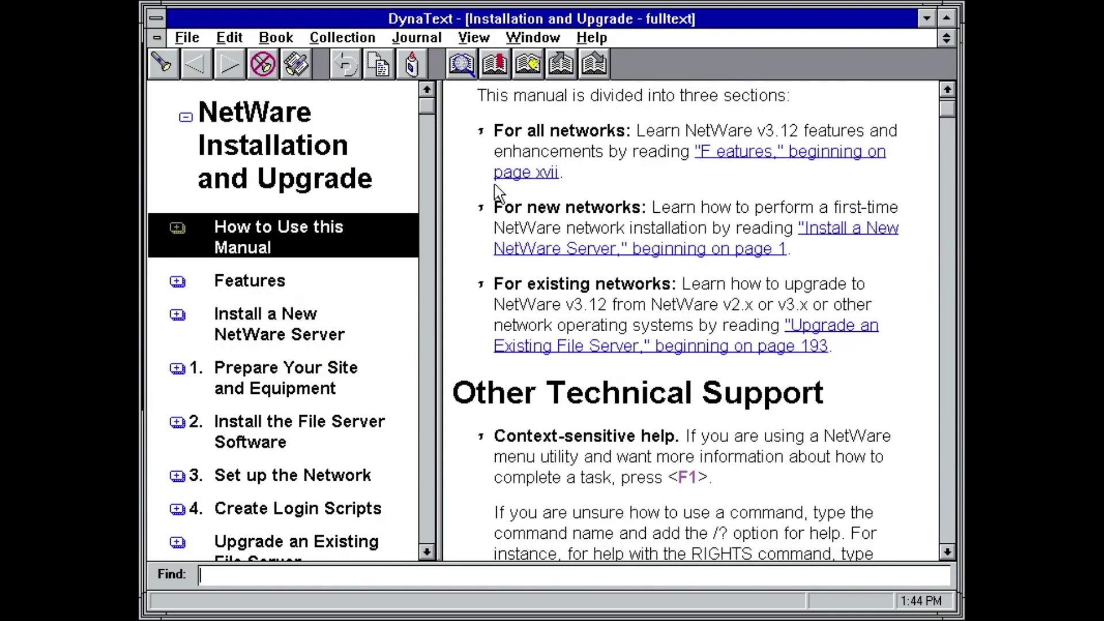
scroll(498, 194, "down", 2)
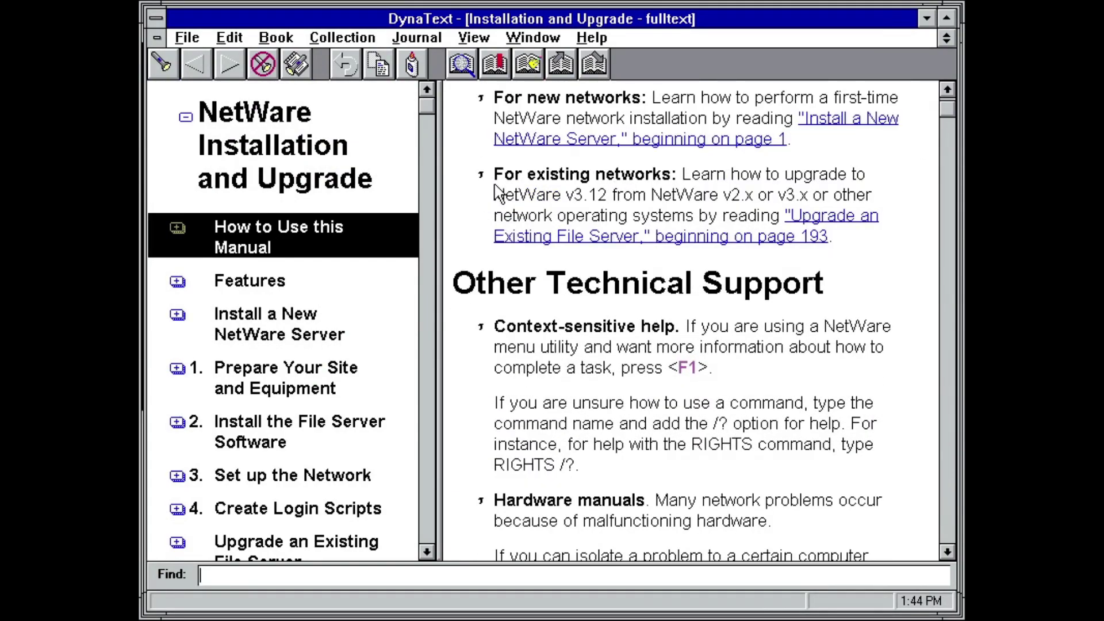
scroll(498, 193, "down", 1)
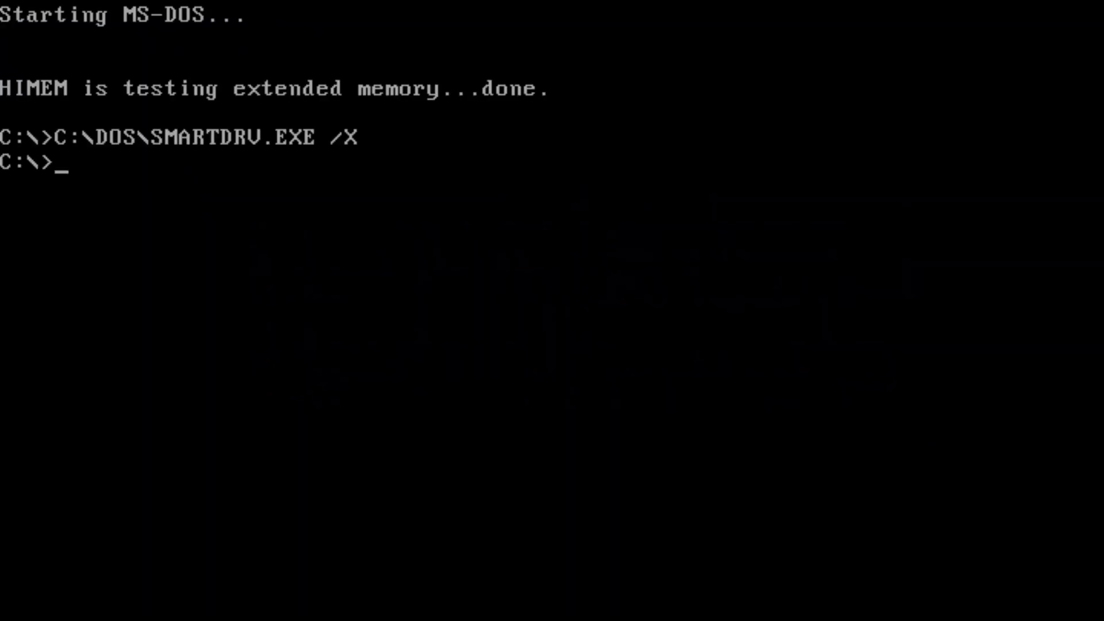
Step: Copy OAKCDROM.SYS to C: and add DEVICE=C:\OAKCDROM.SYS /D:mscd001 to CONFIG.SYS
type("copy a:\\oakcdrom.sys c:")
key("Return")
type("edit config.sys")
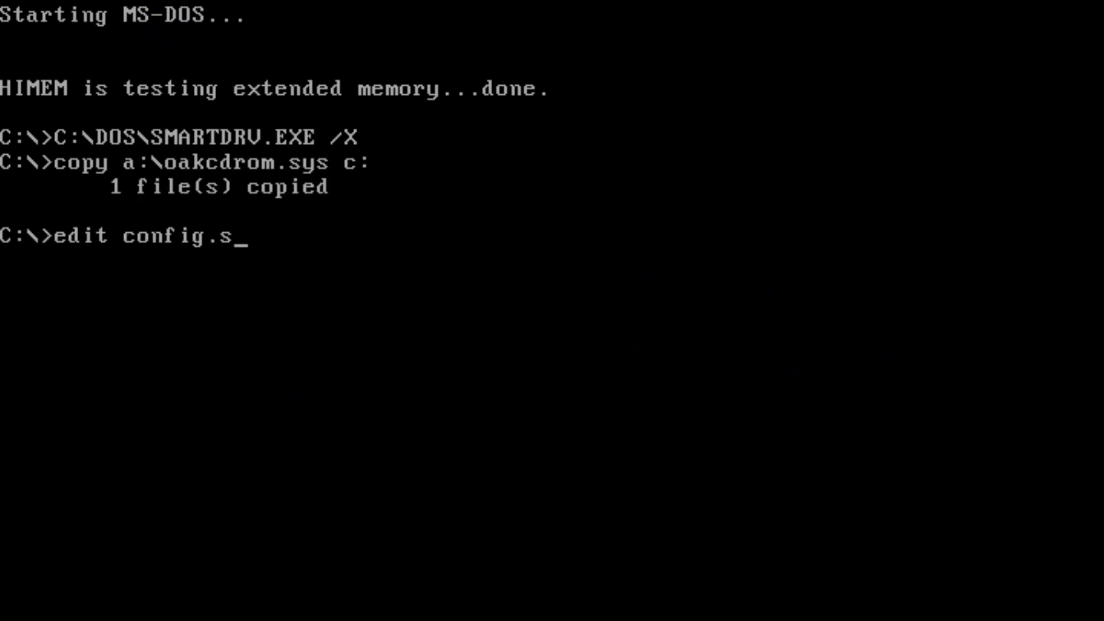
key("Return")
key("Down")
key("Down")
Step: Add the line 'mscdex /d:mscd001 /l:d' to AUTOEXEC.BAT
key("Return")
key("Up")
type("DEVICE=C:\\OAKCDROM.SYS /D:mscd001")
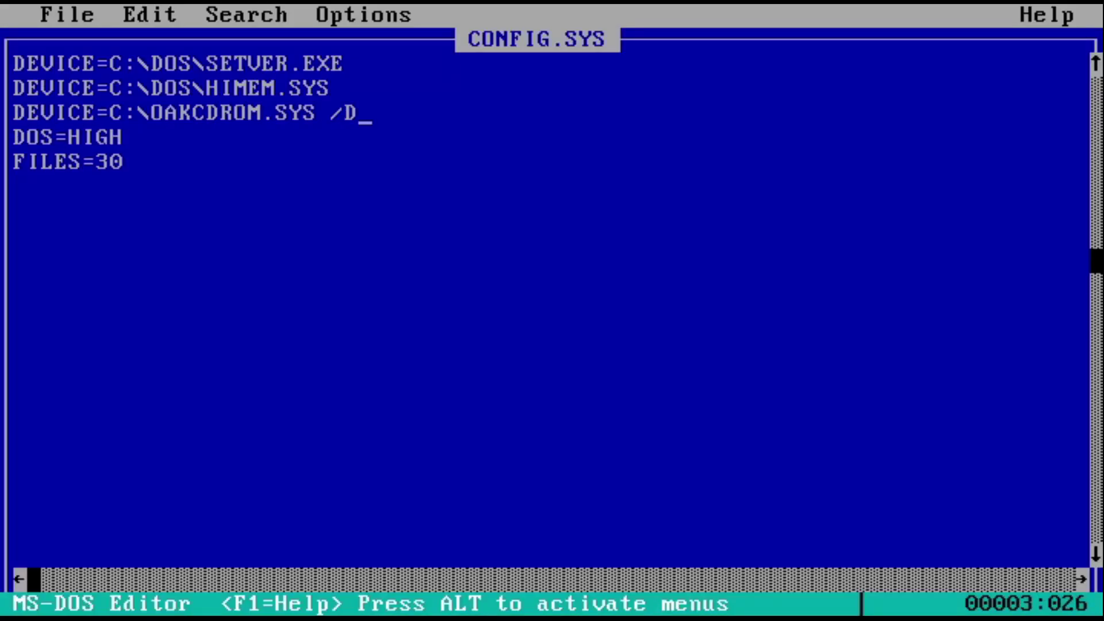
key("alt+f")
key("Down")
key("Down")
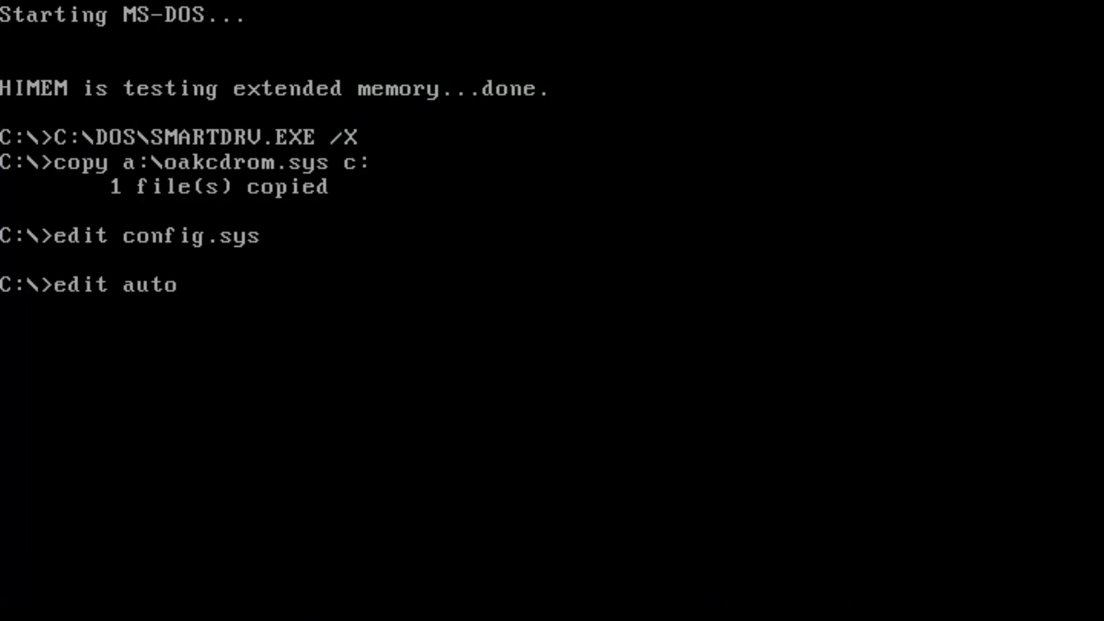
type("exec.bat")
key("Return")
key("Down")
key("Down")
key("Down")
key("Down")
key("Down")
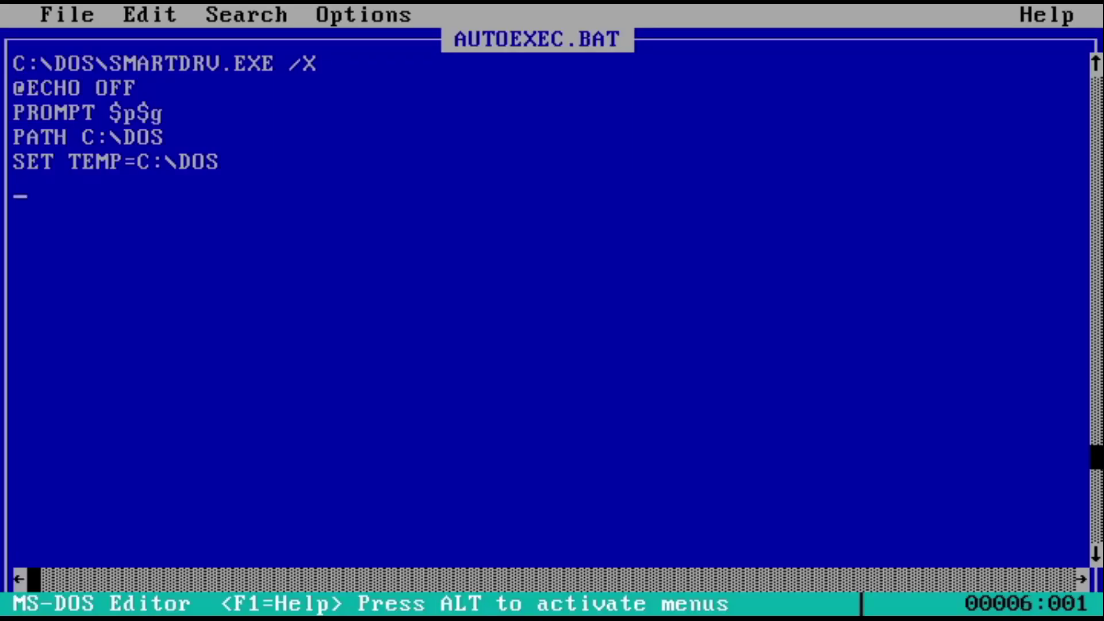
type("mscdex /d:mscd001 /l:d")
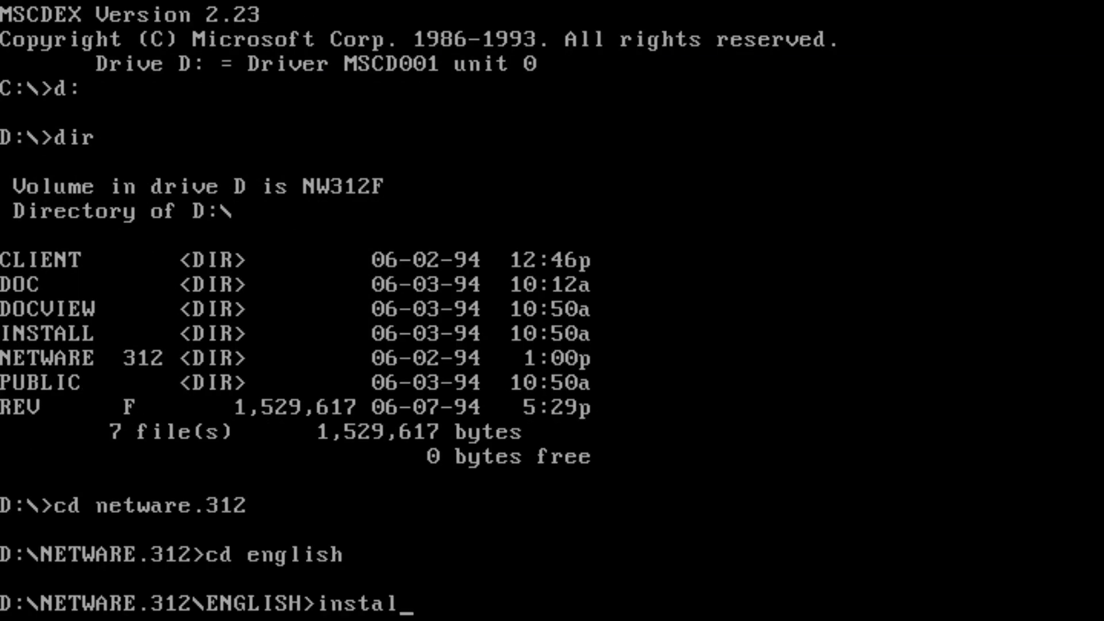
Step: Run the installer, name the server ODYSSEY and accept the suggested IPX internal network number
type("l")
key("Return")
key("Return")
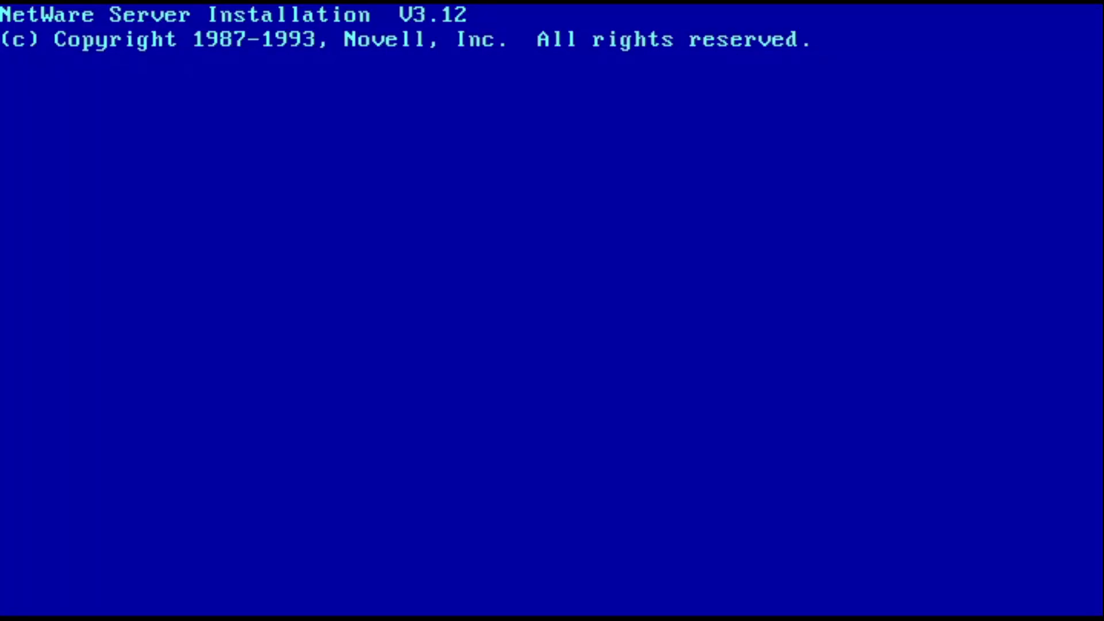
key("Return")
type("ODYSSEY")
key("Return")
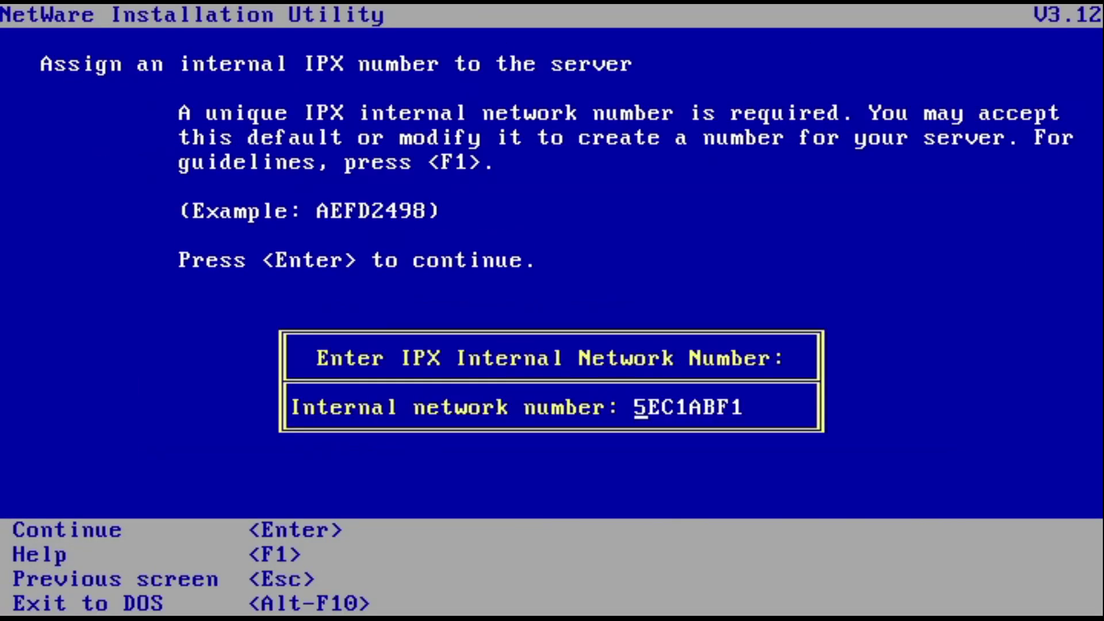
key("Return")
key("Return")
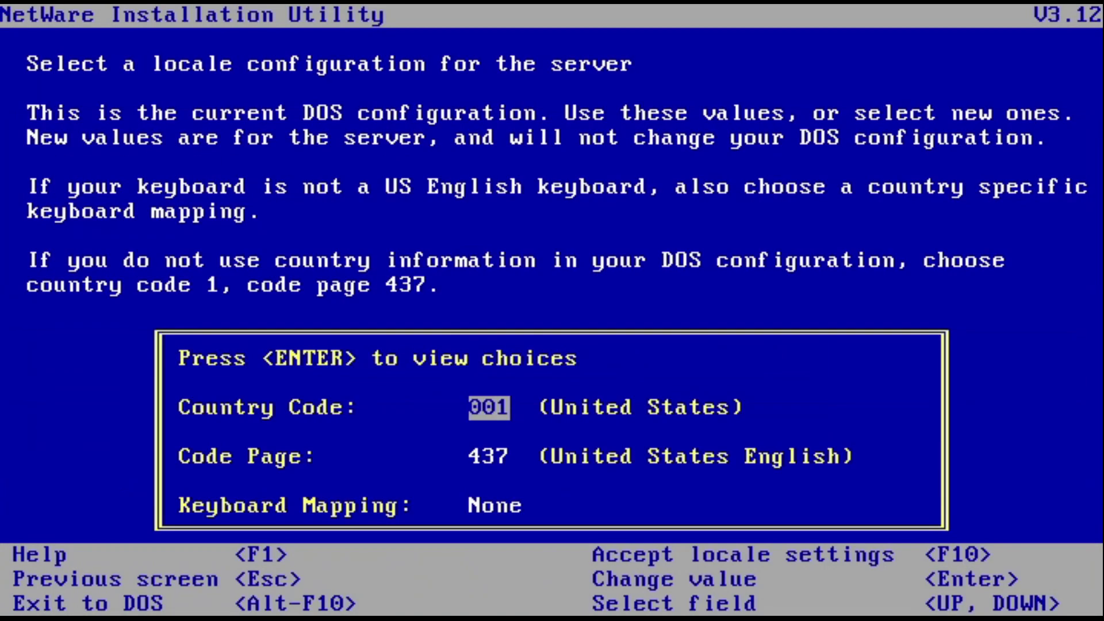
key("F10")
key("Return")
key("Return")
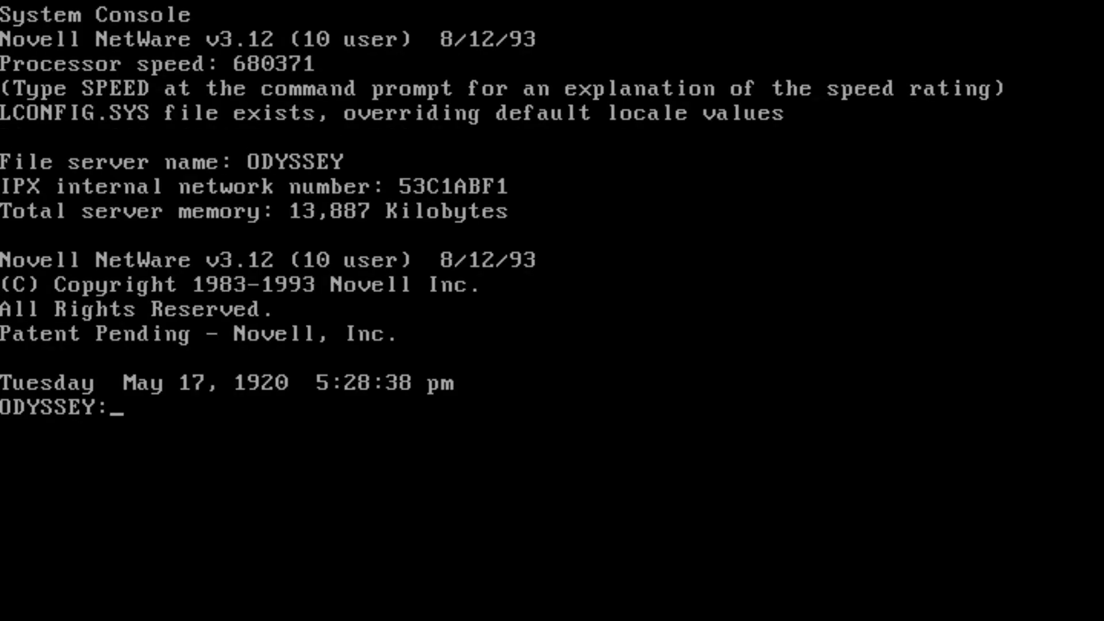
Step: Load the ISADISK driver with default port 1F0 and interrupt E, then load INSTALL
type("load isadisk")
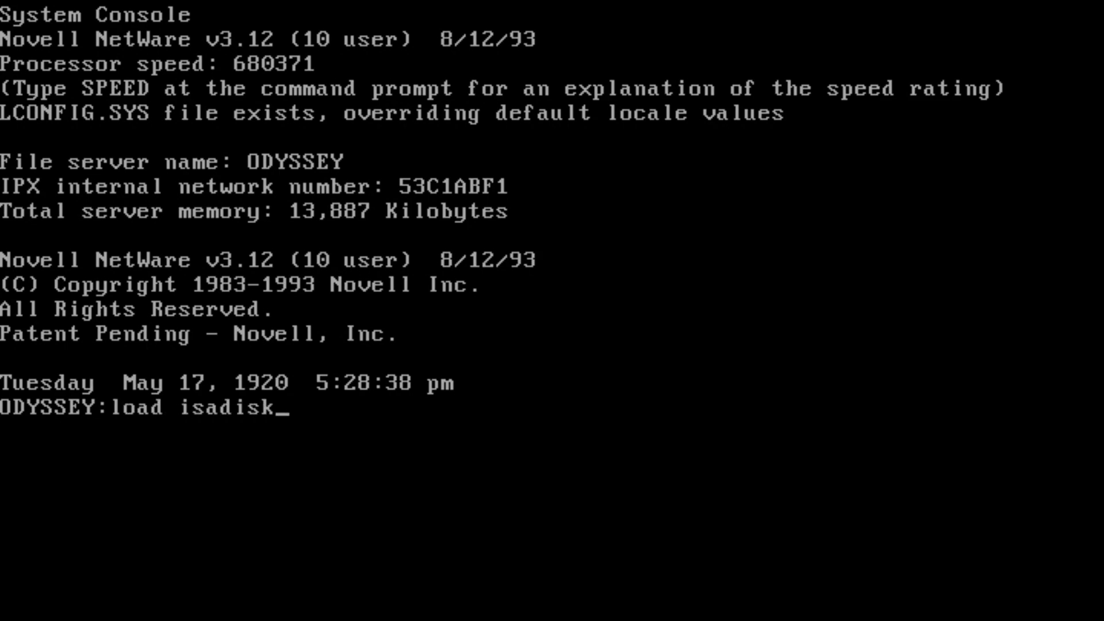
key("Return")
key("Return")
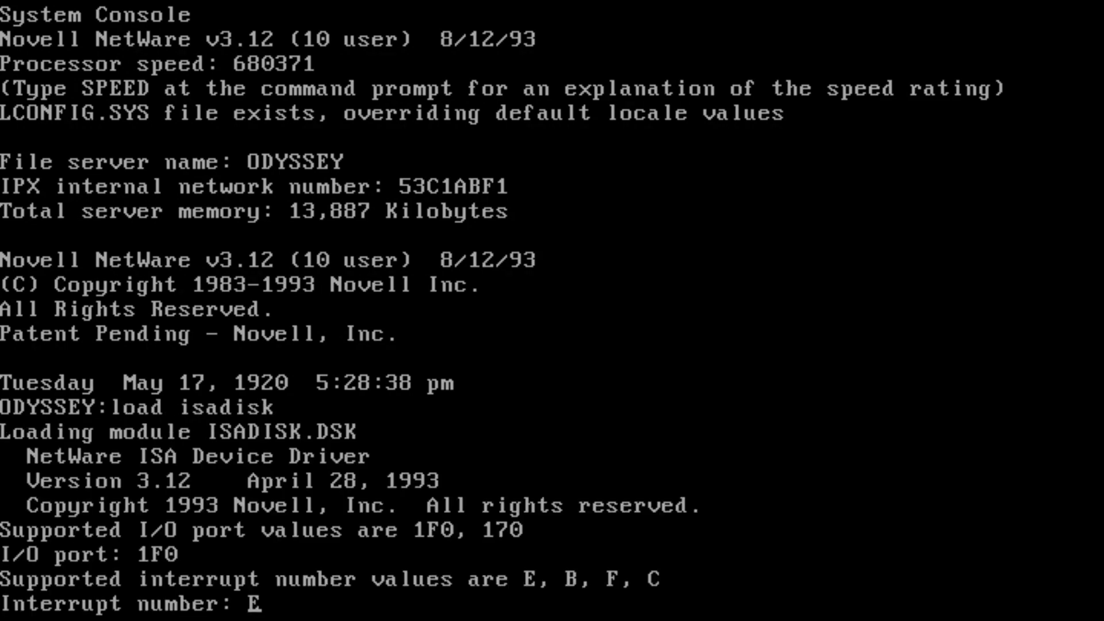
key("Return")
type("load install")
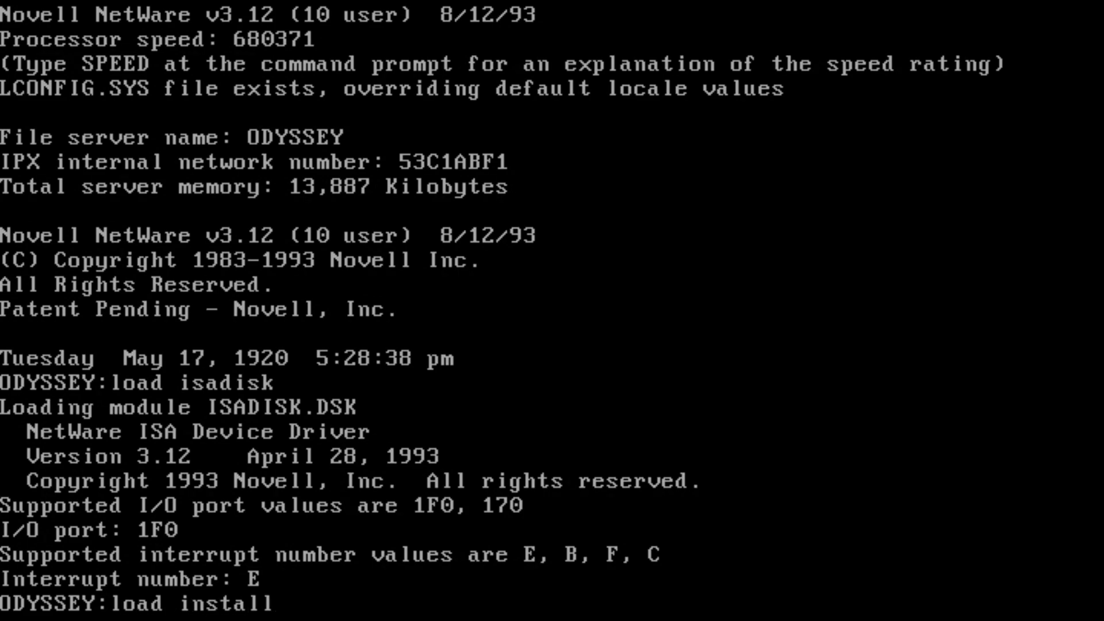
key("Return")
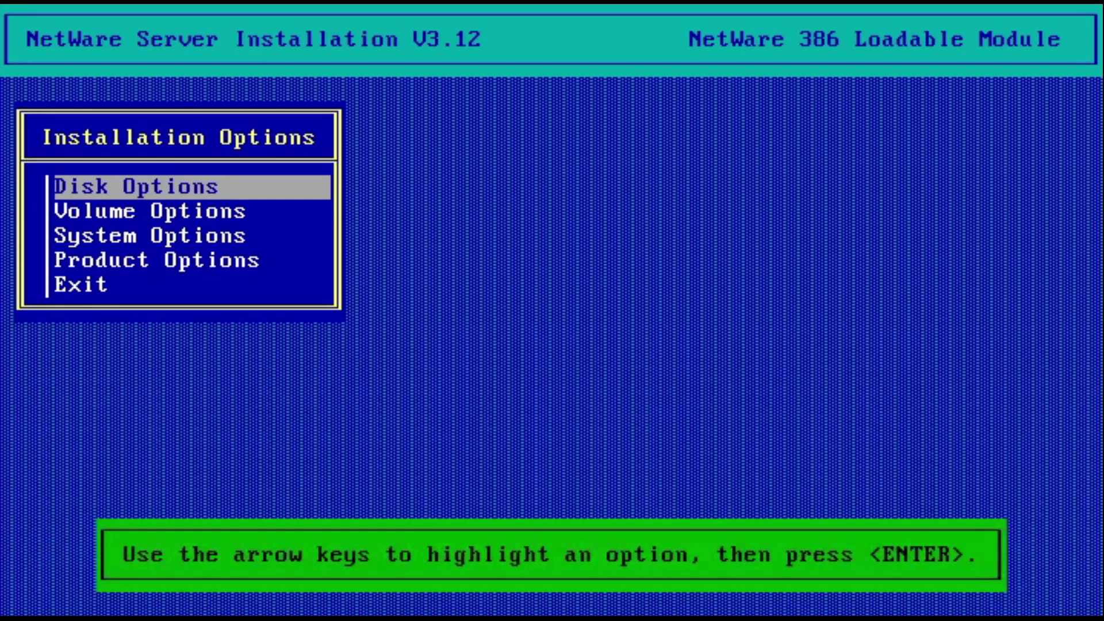
Step: Look through System Options, then return to the main installation menu
key("Down")
key("Down")
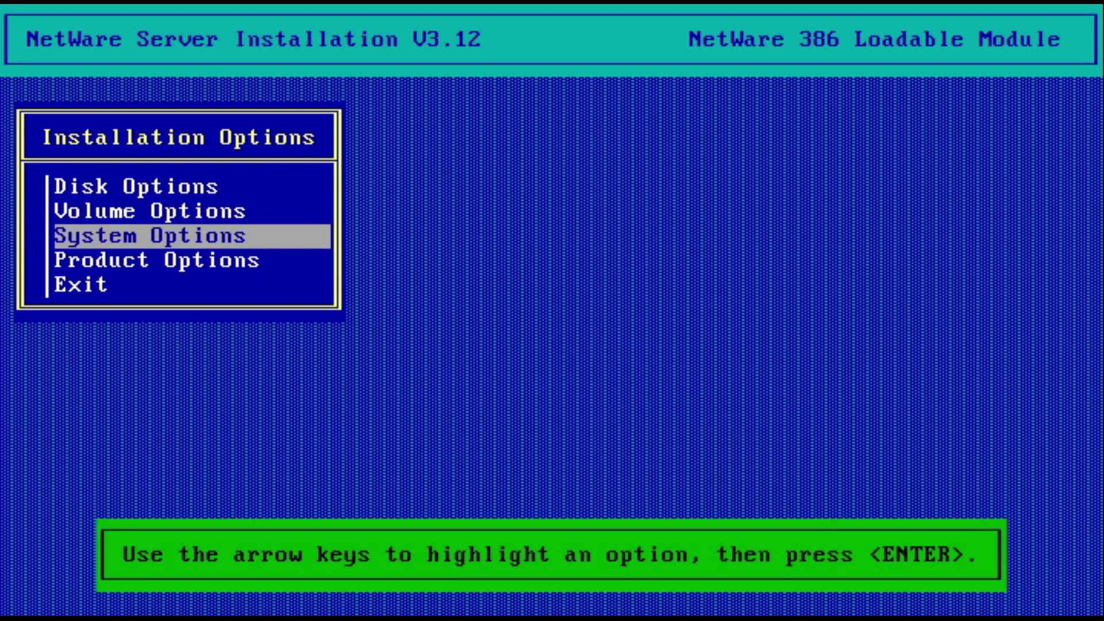
key("Return")
key("Down")
key("Down")
key("Down")
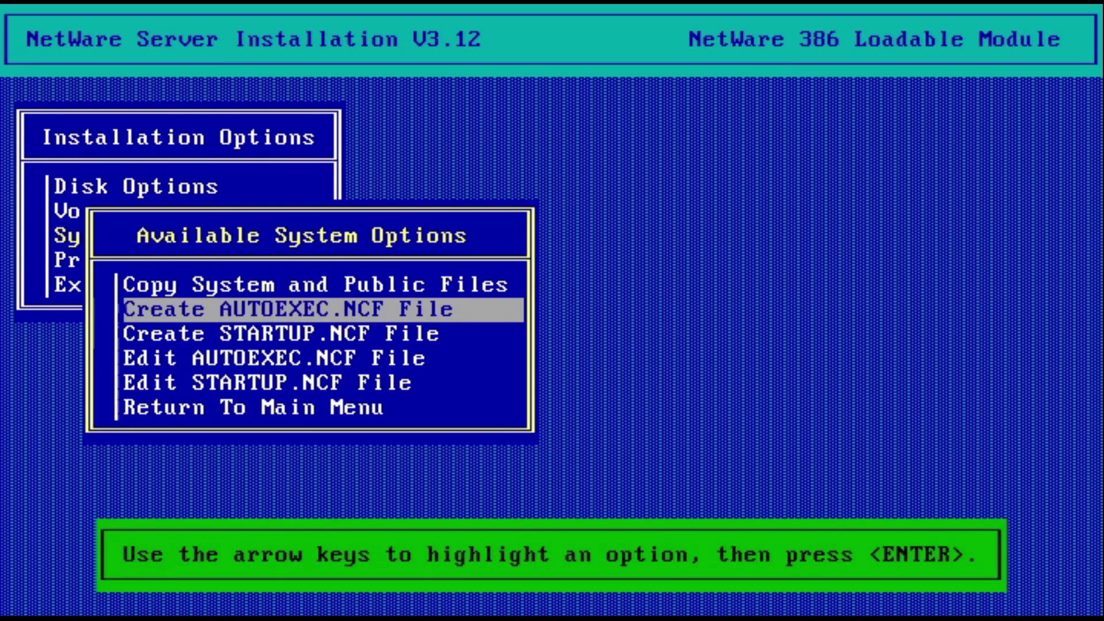
key("Down")
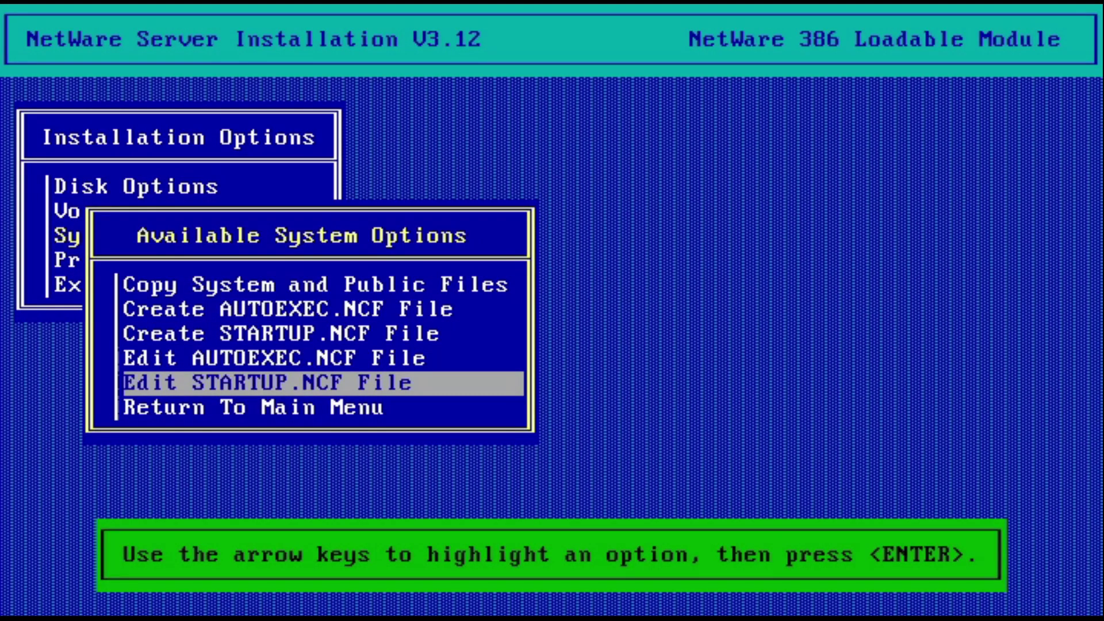
key("Down")
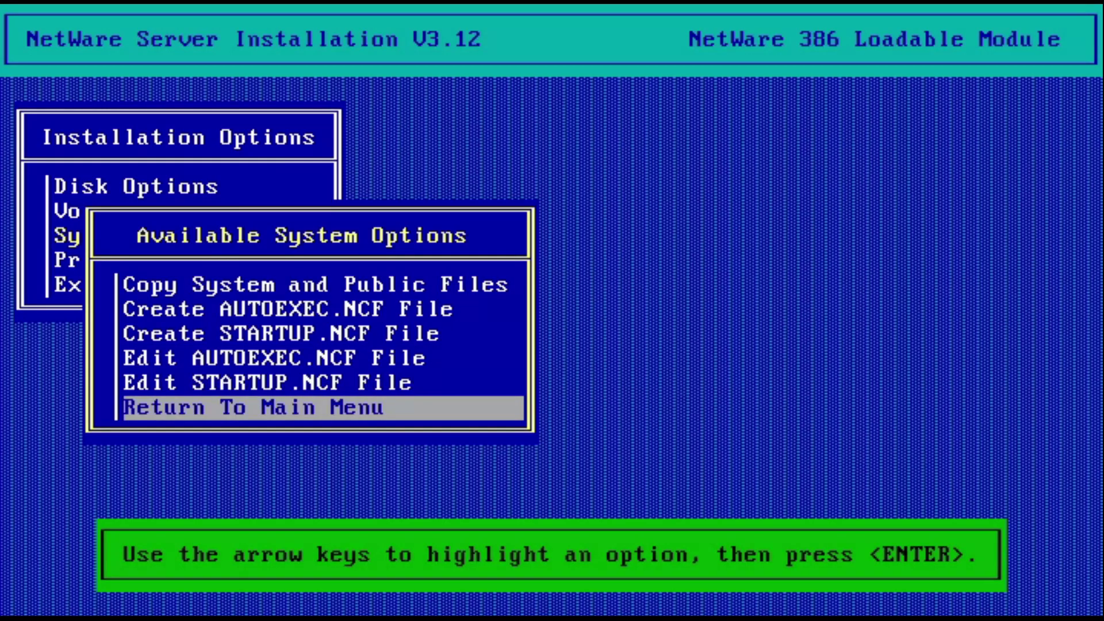
key("Return")
key("Up")
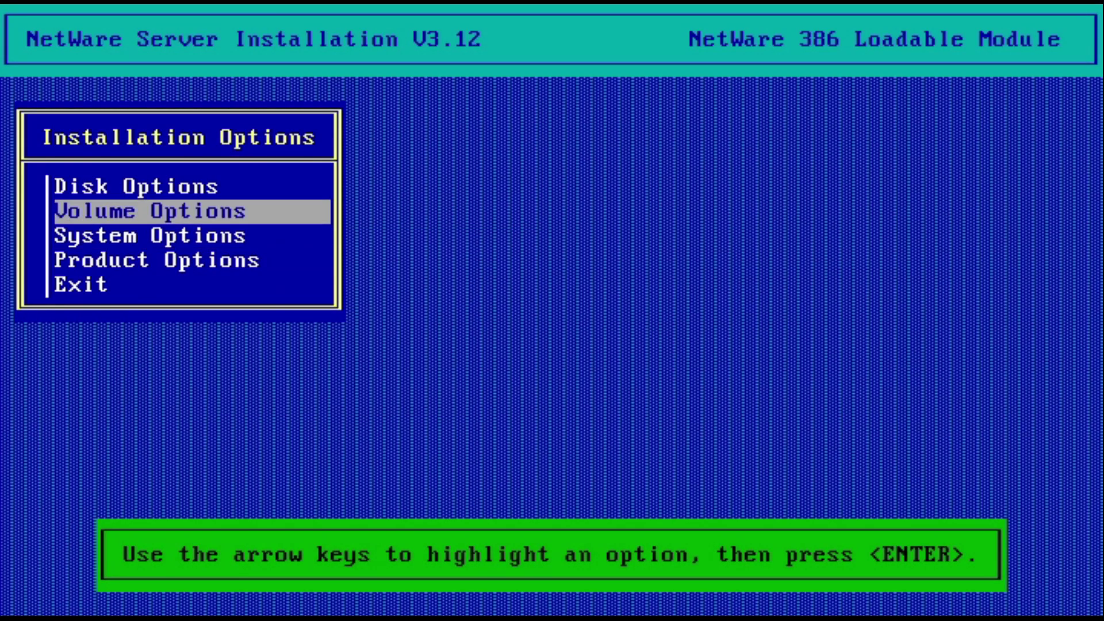
key("Up")
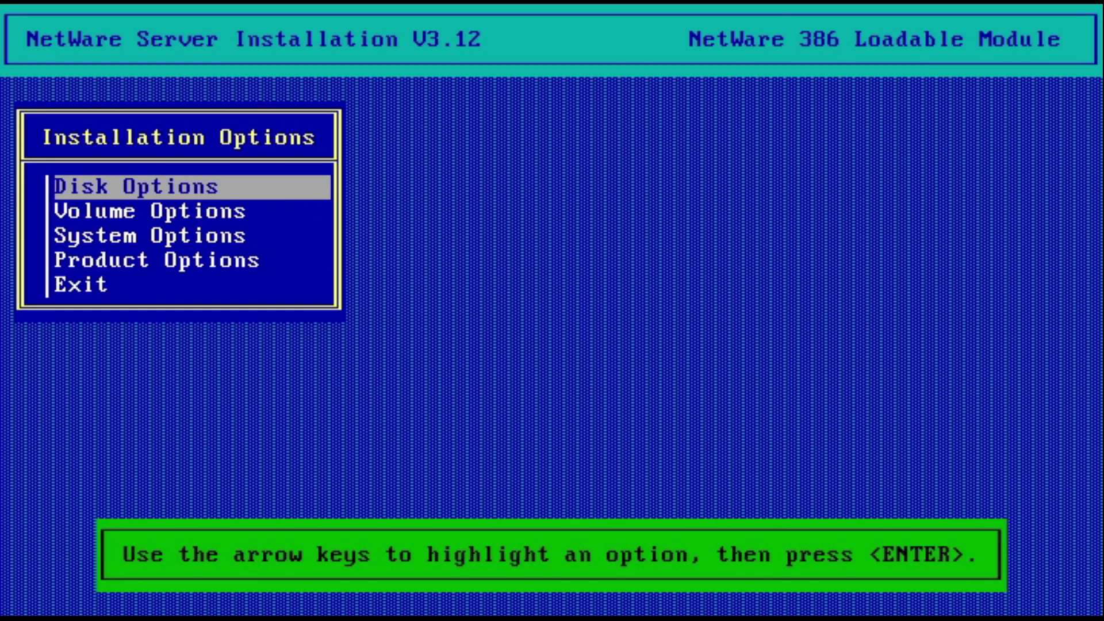
Step: Create a NetWare partition and insert the SYS volume on it
key("Return")
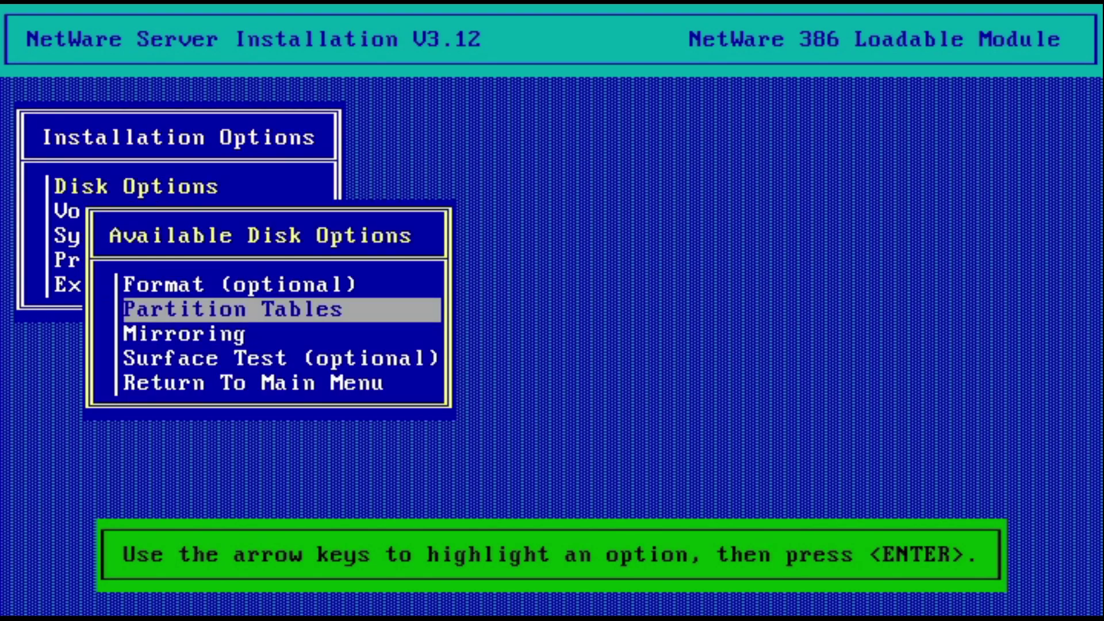
key("Return")
key("Down")
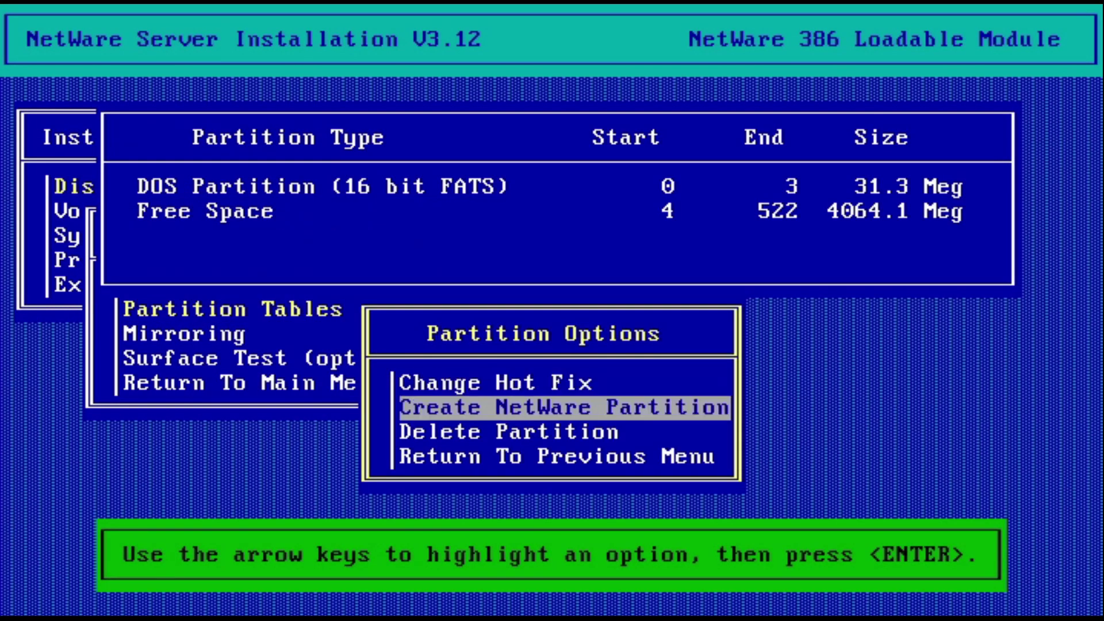
key("Return")
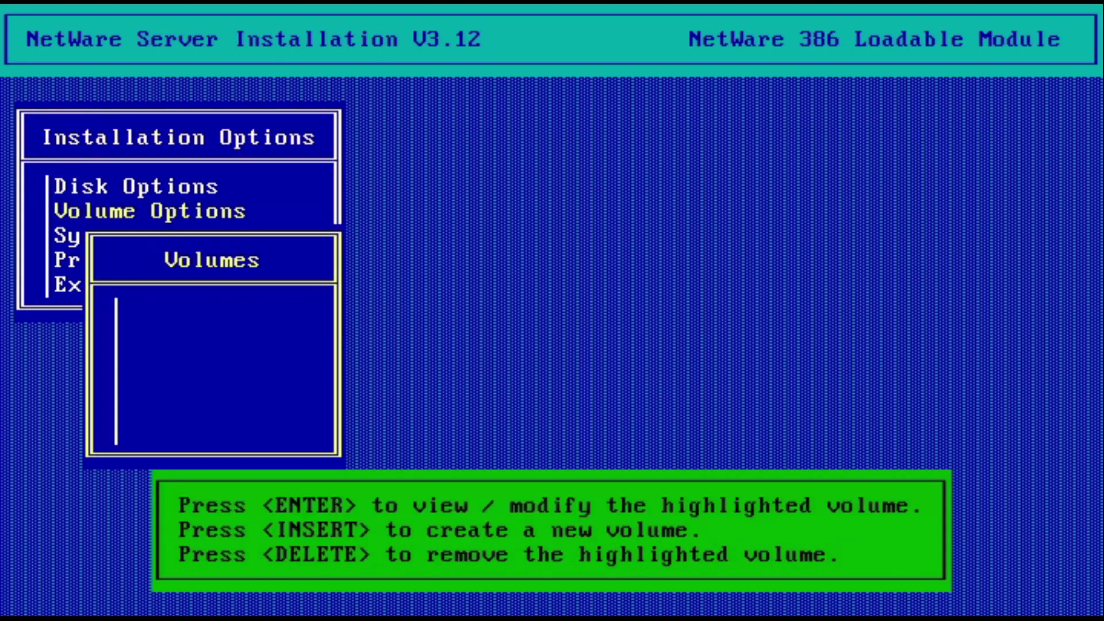
key("Insert")
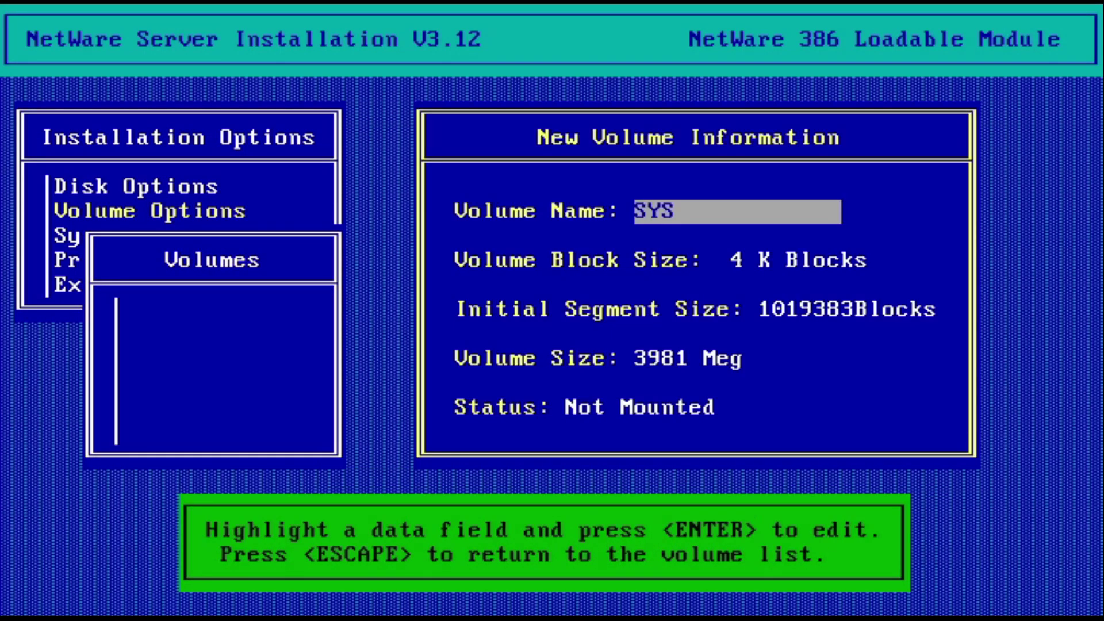
key("Escape")
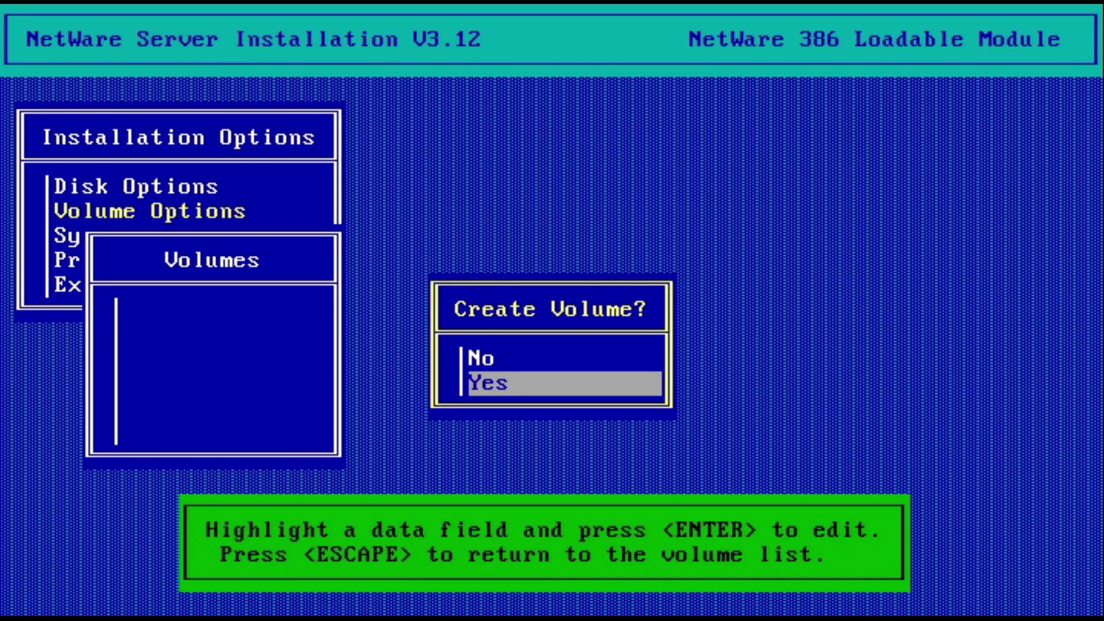
key("Return")
key("Escape")
Step: Open the SYS volume's information and set its status to mounted
key("Down")
key("Return")
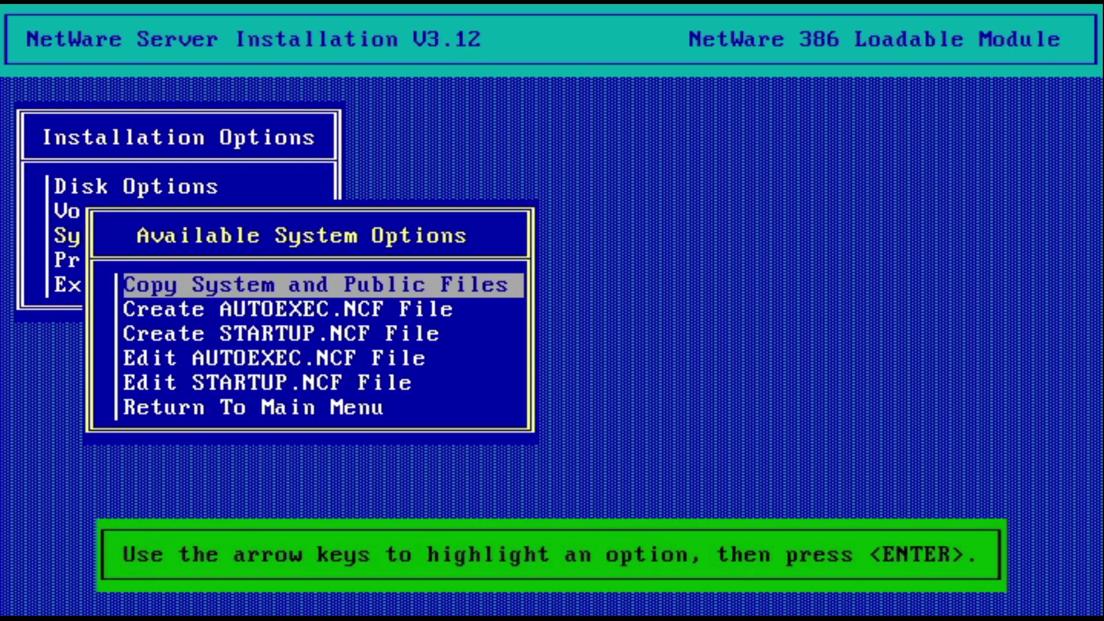
key("Return")
key("Escape")
key("Escape")
key("Up")
key("Return")
key("Return")
key("Down")
key("Down")
key("Down")
key("Return")
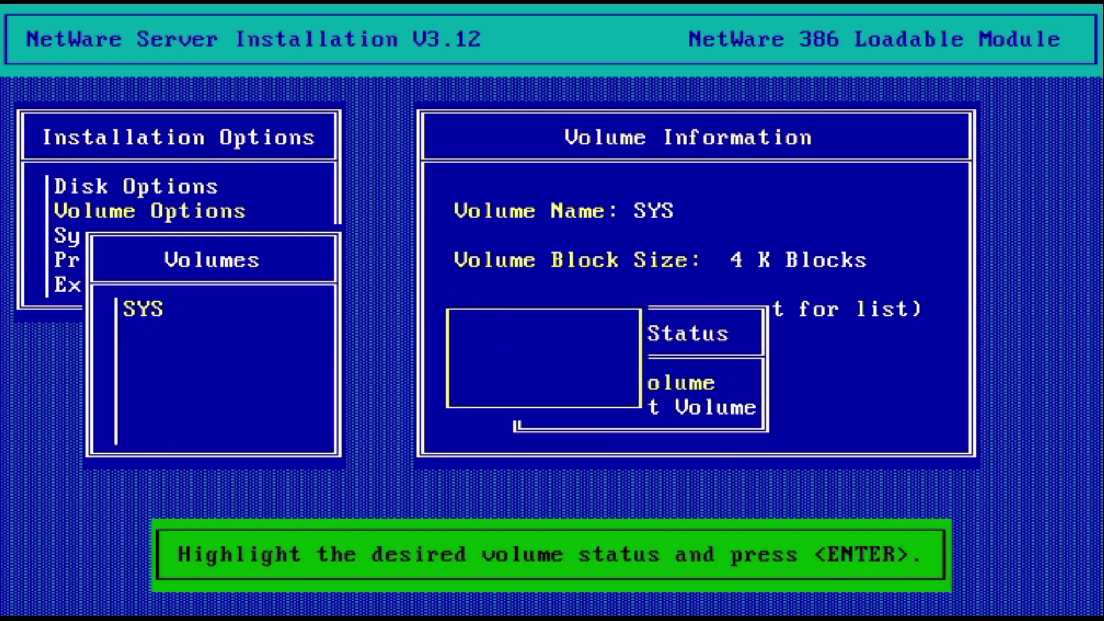
key("Escape")
key("Escape")
key("Escape")
Step: Copy the system and public files from source path d:\netware.312\english
key("Down")
key("Return")
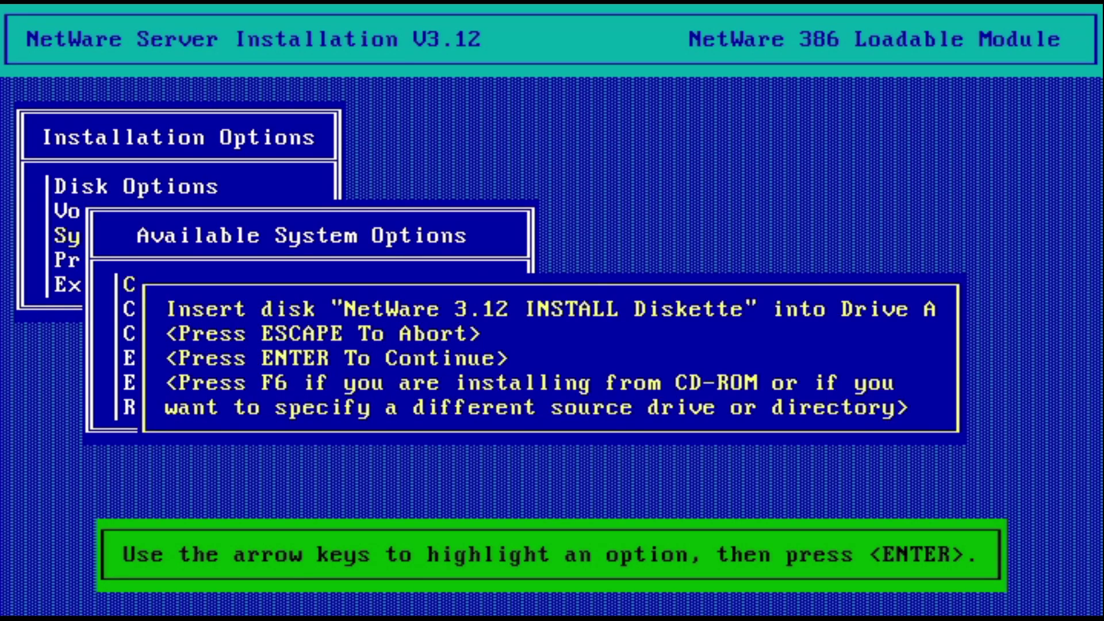
key("F6")
key("BackSpace")
key("BackSpace")
key("BackSpace")
type("d:\\netware.41")
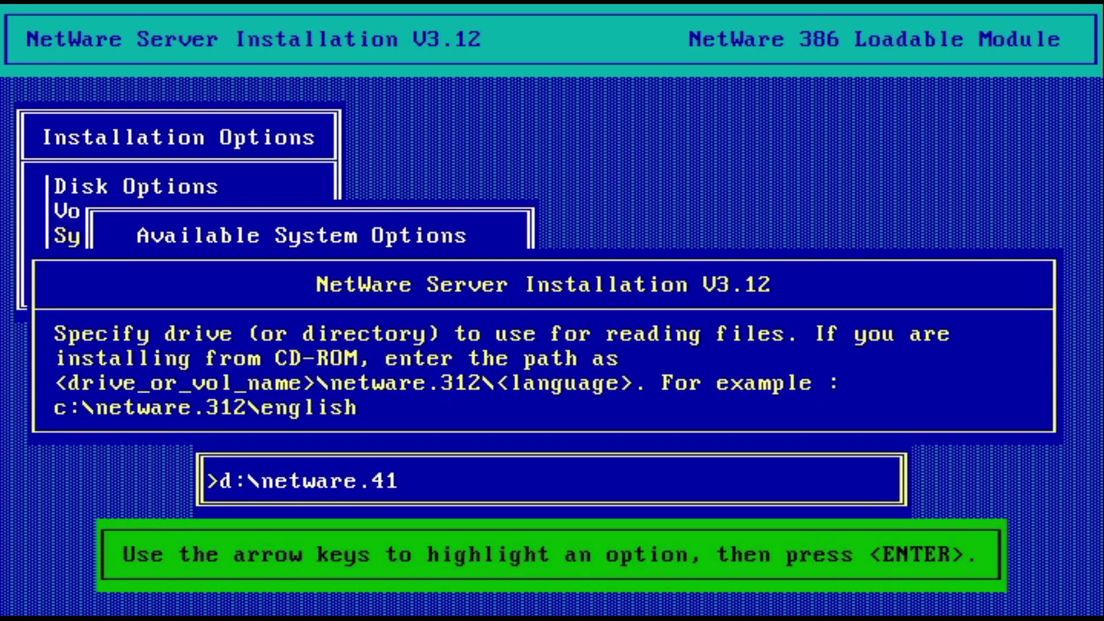
key("BackSpace")
key("BackSpace")
type("312\\english")
key("Return")
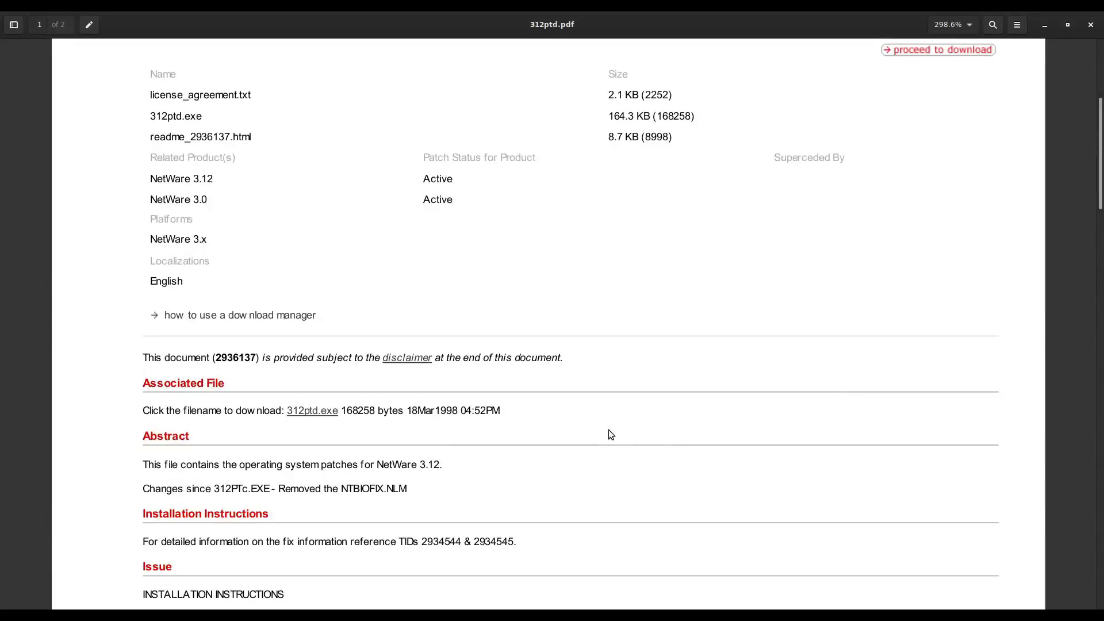
Step: Scroll 312ptd.pdf to the Issue section and select installation steps 1–6
scroll(605, 426, "down", 3)
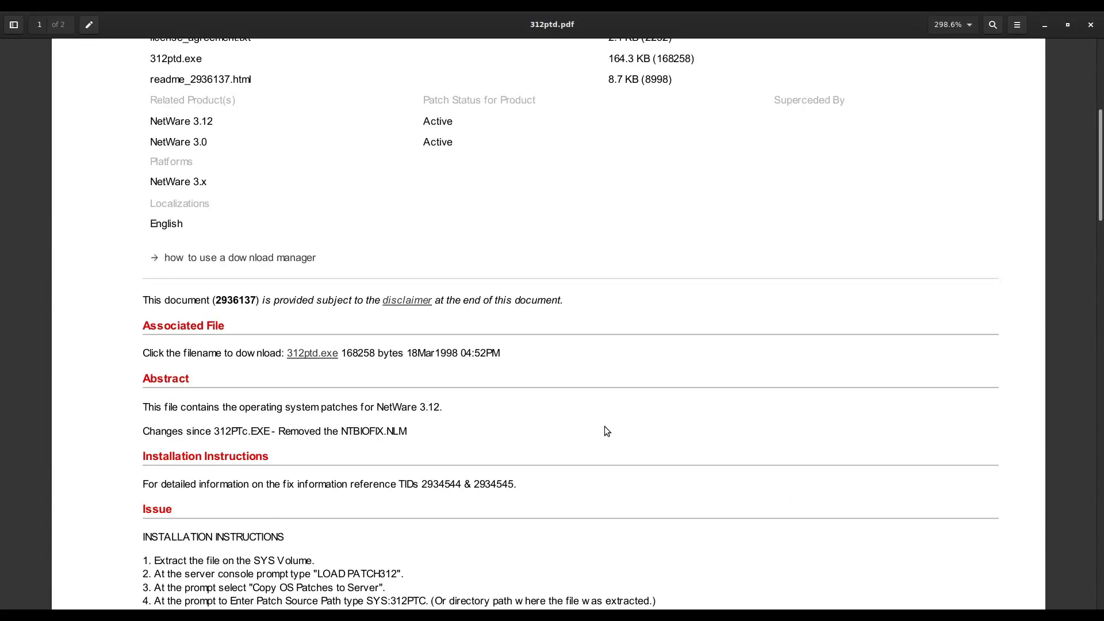
scroll(605, 426, "down", 1)
left_click_drag(149, 443, 601, 576)
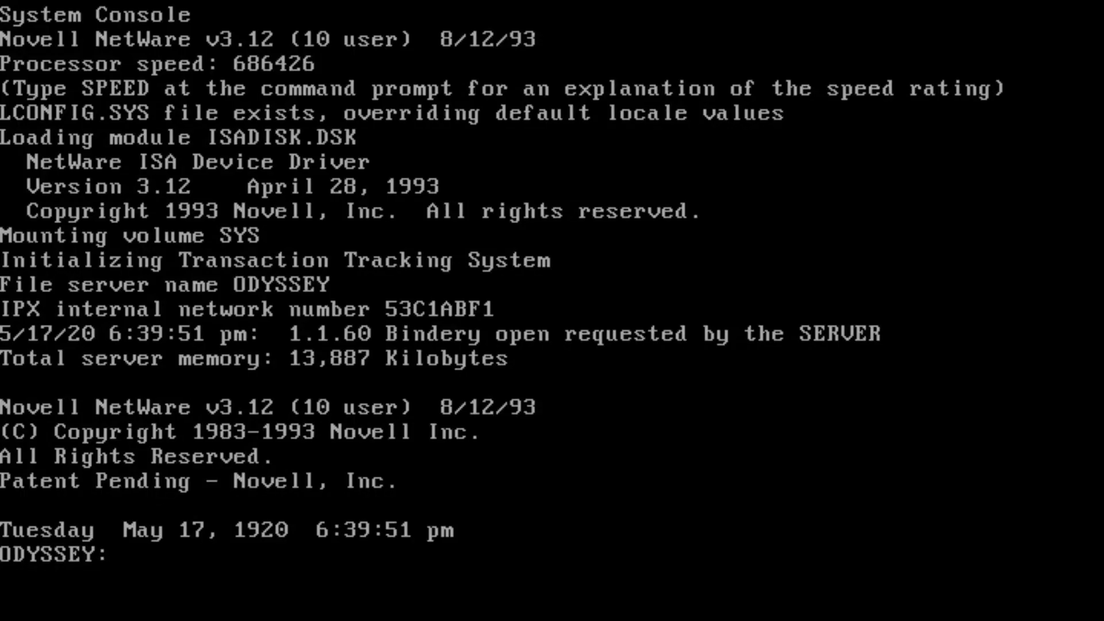
Step: Down the server, create C:\EXTRACT and unpack A:\ODI33G into it
type("down")
key("Return")
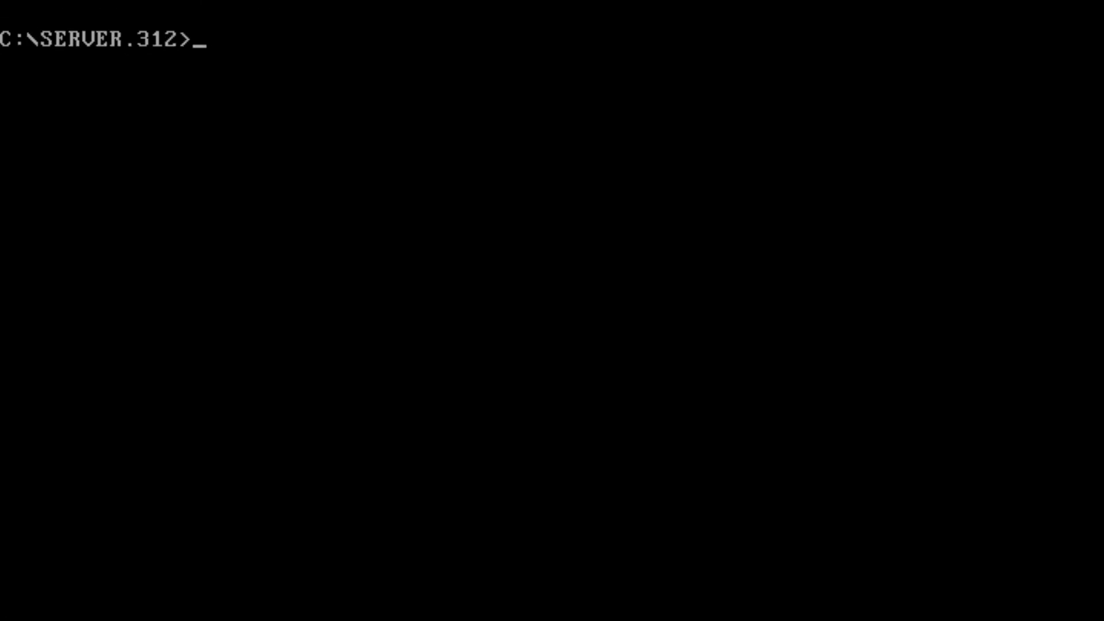
type("cd \\")
key("Return")
type("mkdir extract")
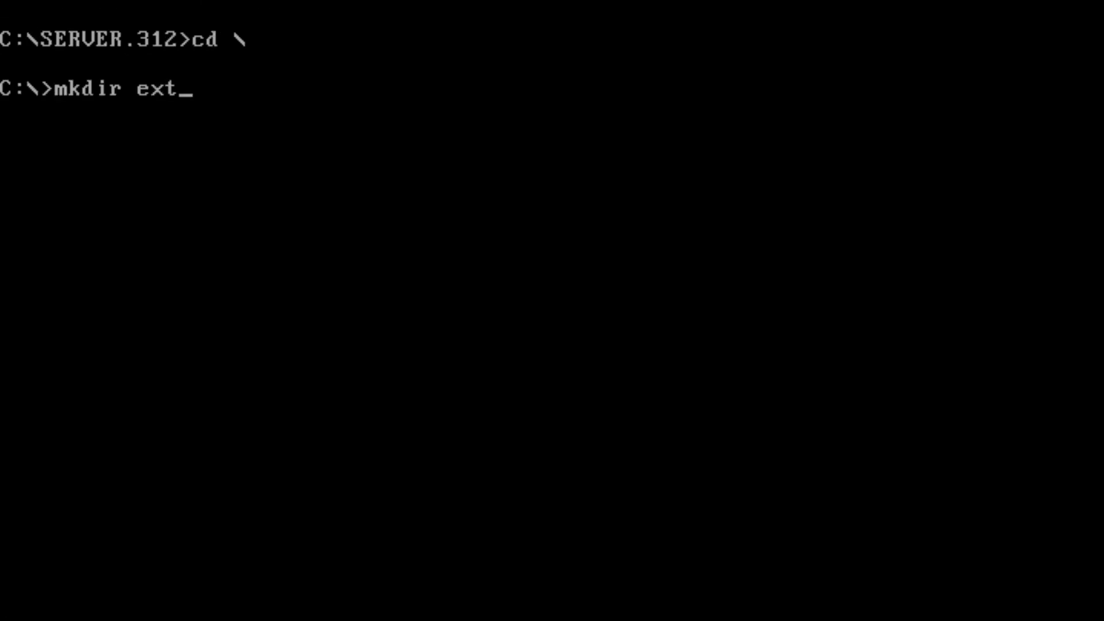
key("Return")
type("cd extract")
key("Return")
type("dir a:")
key("Return")
type("a:\\odi33g")
key("Return")
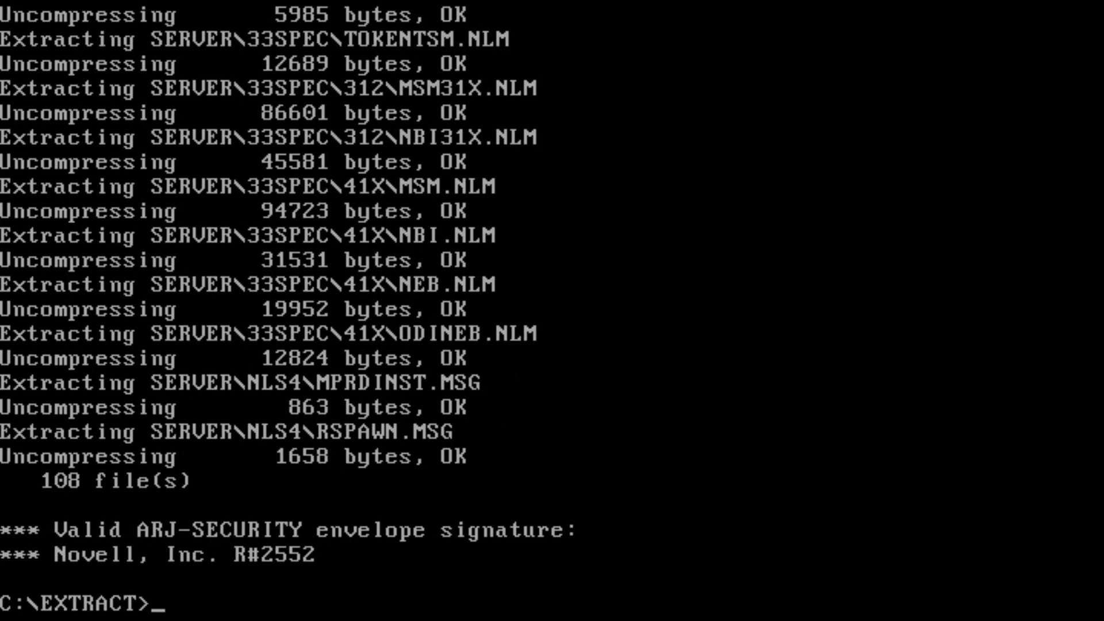
Step: Navigate into the unpacked SERVER\33SPEC\312 folder
type("copy server\\33s")
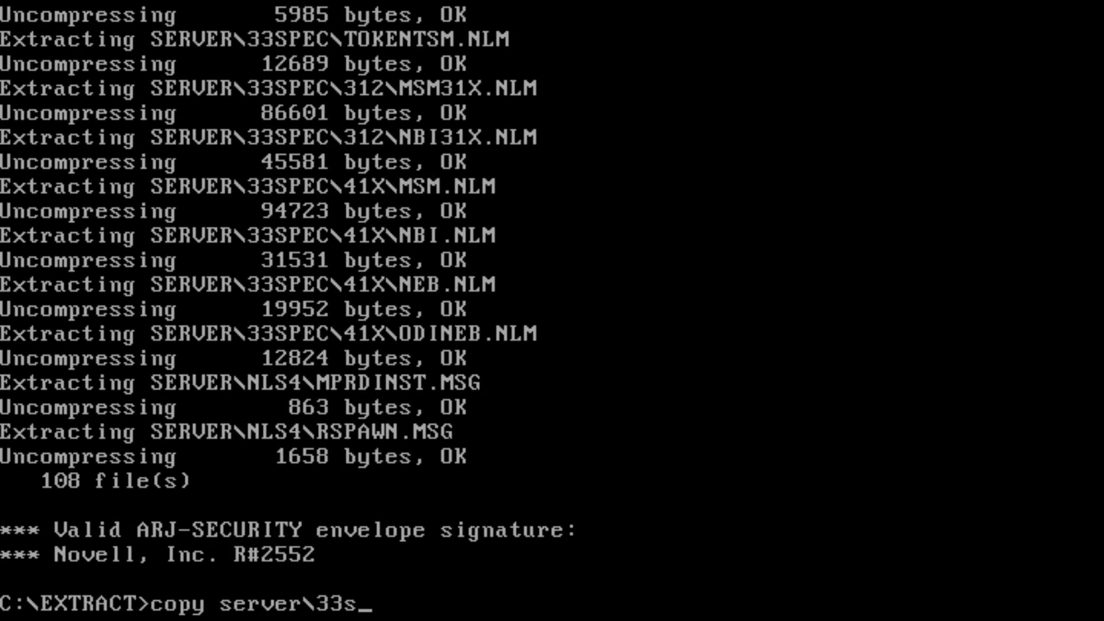
type("pec\\ethertsim.nlm \\server.312")
key("Return")
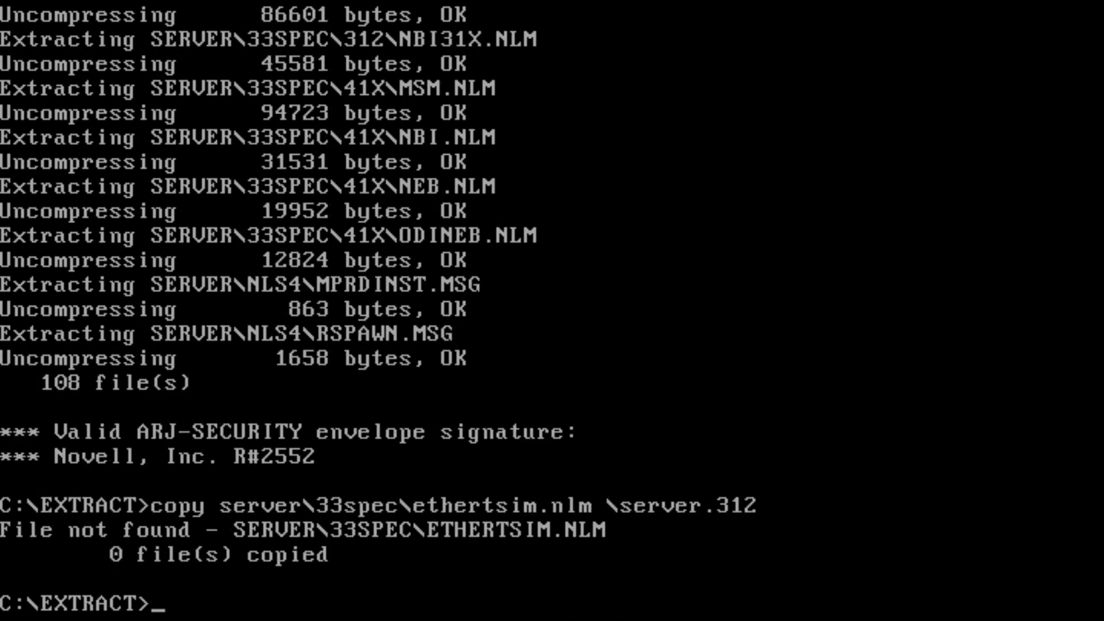
type("cd server33spec")
key("Return")
type("cd server")
key("Return")
type("cd 33spec")
key("Return")
type("cd 312")
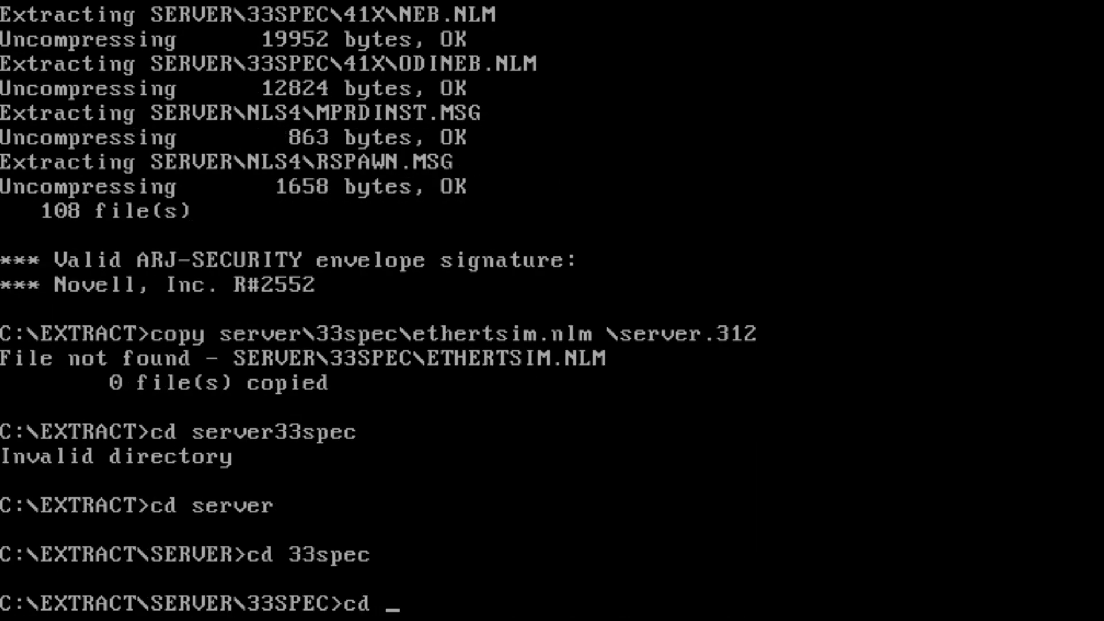
key("Return")
Step: Copy MSM31X.NLM and NBI31X.NLM into C:\SERVER.312
type("dir copy msm31x.nlm \\server.312")
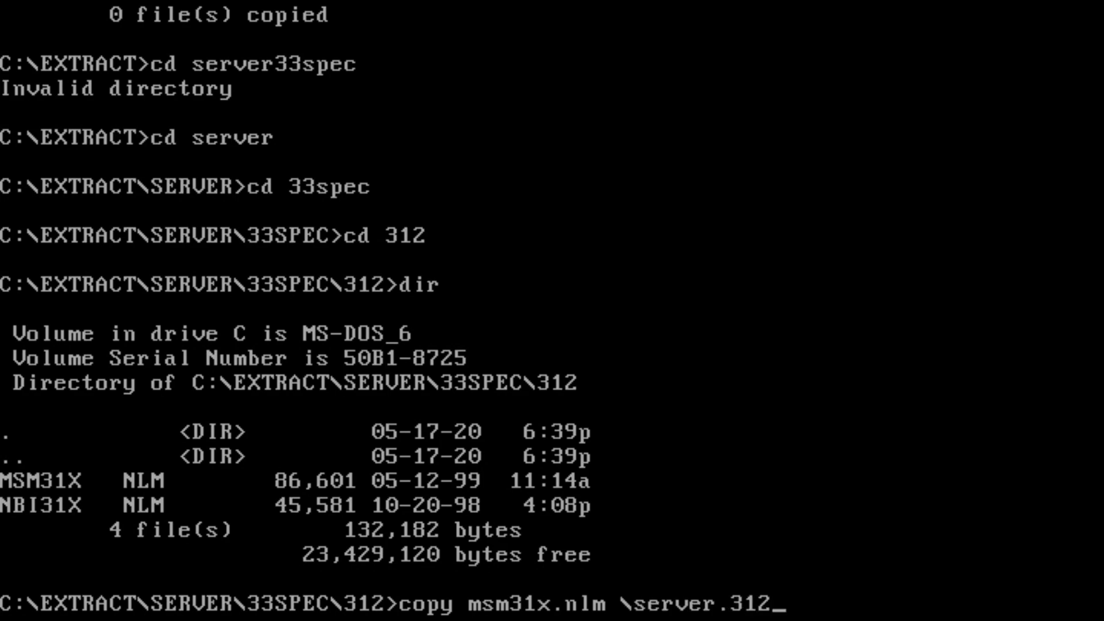
key("Return")
type("copy nbi31.nlm \\server.312")
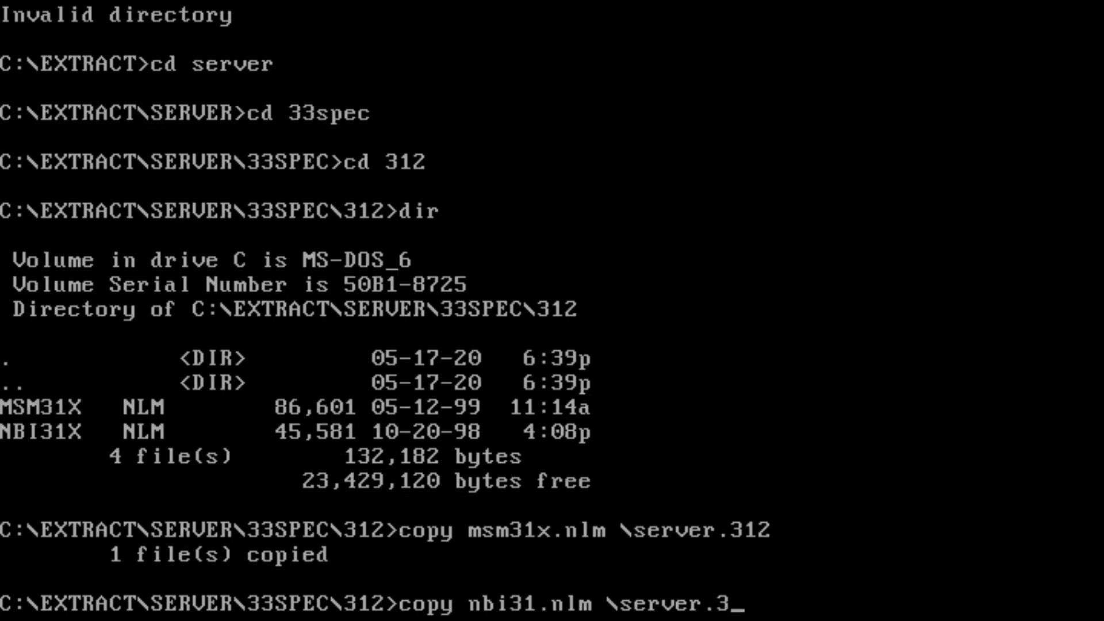
key("Return")
type("copy nbi31x.nlm \\server.312")
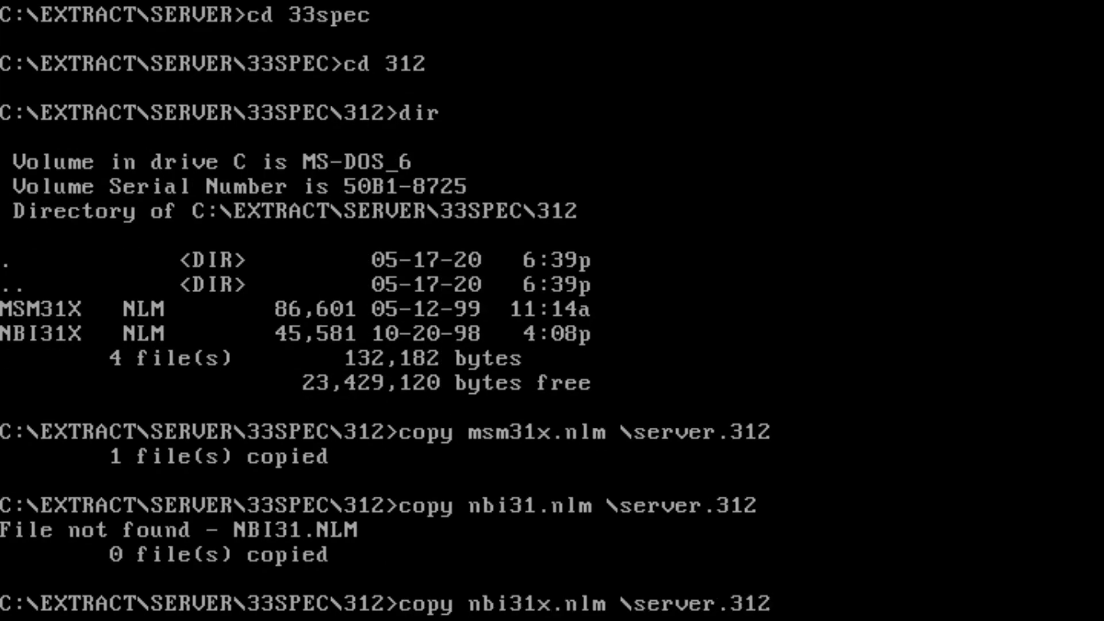
key("Return")
Step: Copy ETHERTSM.NLM from the 33SPEC folder into C:\SERVER.312
type("cd ..")
key("Return")
type("copy ethertsm.n")
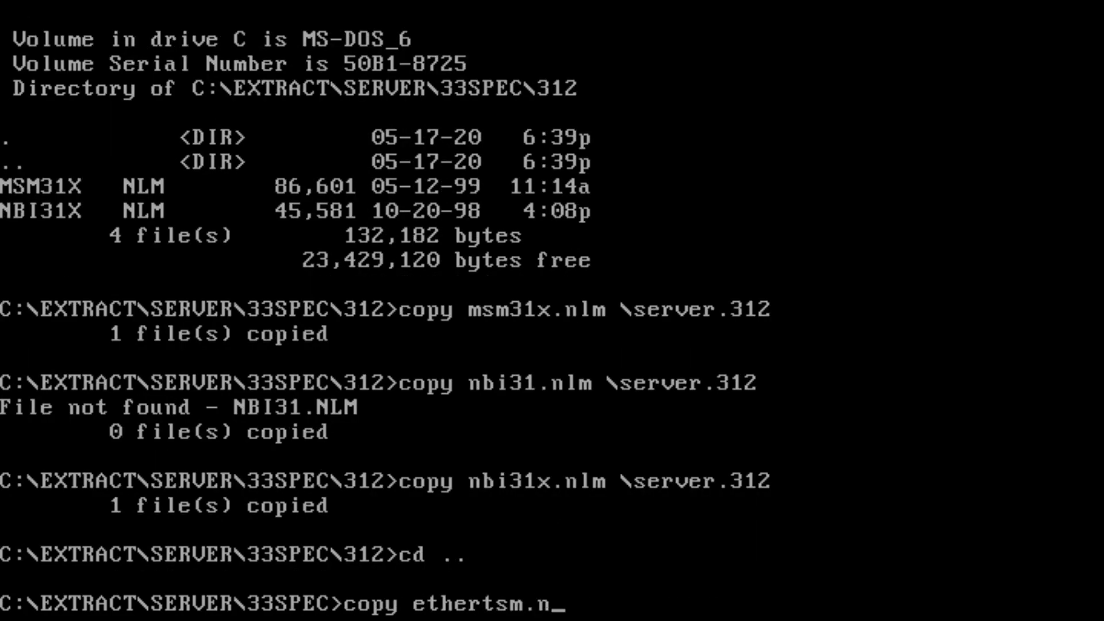
key("BackSpace")
key("BackSpace")
key("BackSpace")
key("BackSpace")
key("BackSpace")
type("tsm.nlm \\server.312")
key("Return")
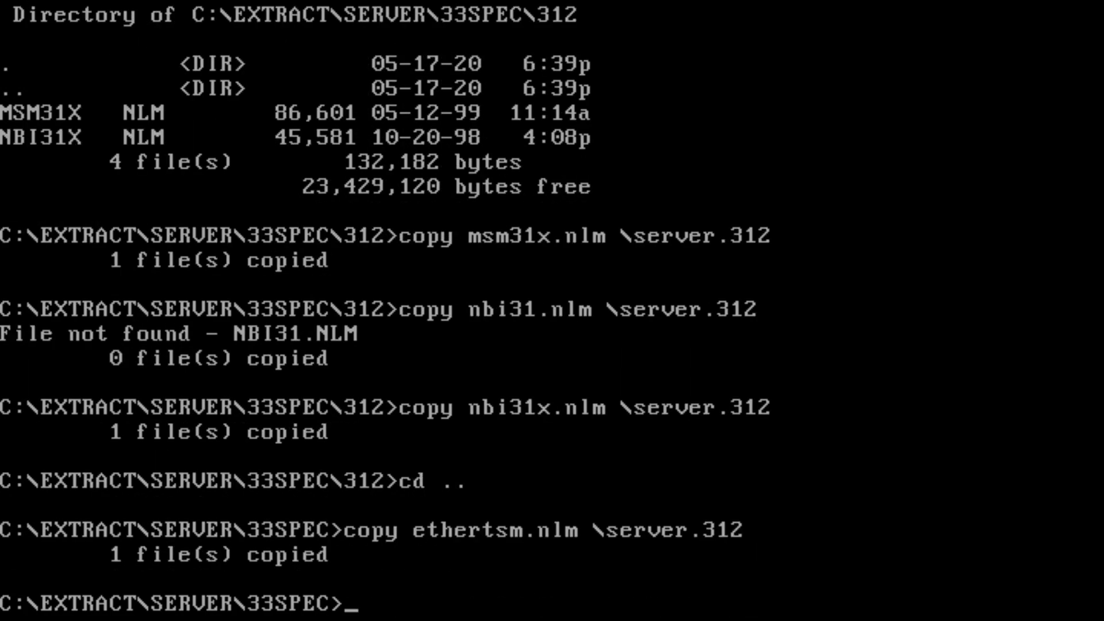
Step: Copy A:\PCNTNW.* into C:\SERVER.312 and start the server
type("cd \\server.312")
key("Return")
type("dir a:")
key("Return")
type("copy a:\\pcntnw.* .")
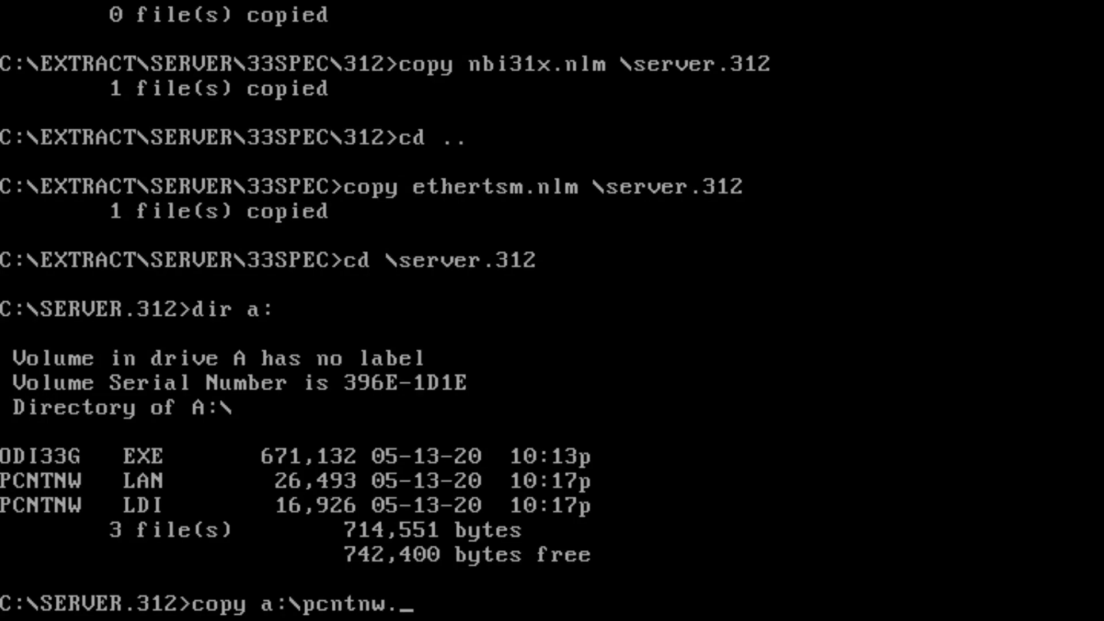
key("Return")
type("server")
key("Return")
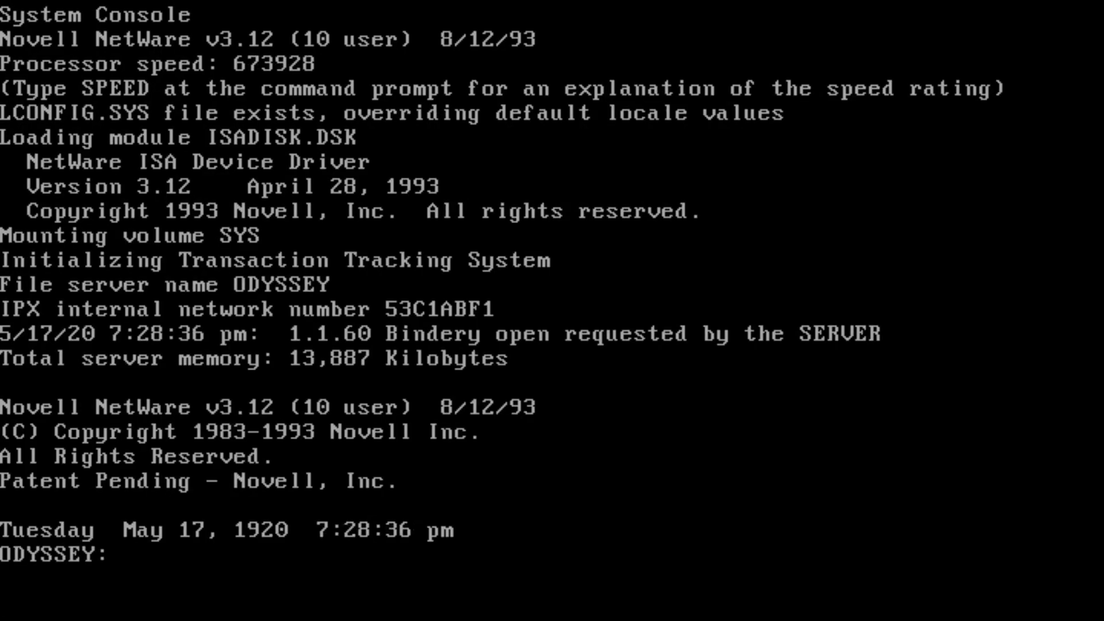
Step: Load INSTALL at the ODYSSEY console and open AUTOEXEC.NCF from System Options
type("load instal")
key("Return")
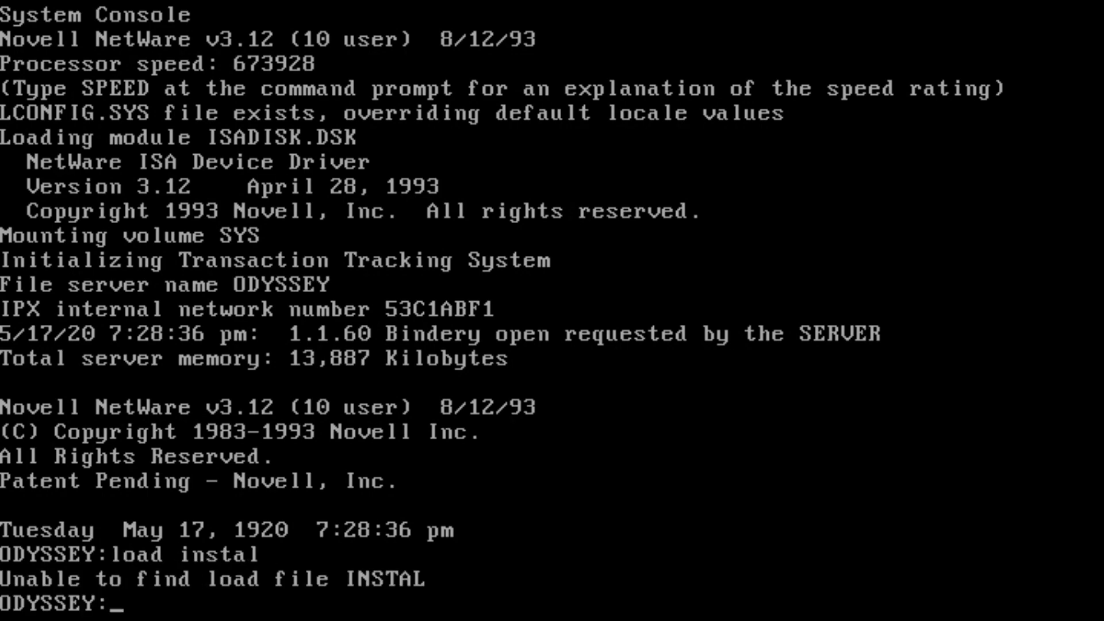
type("load install")
key("Return")
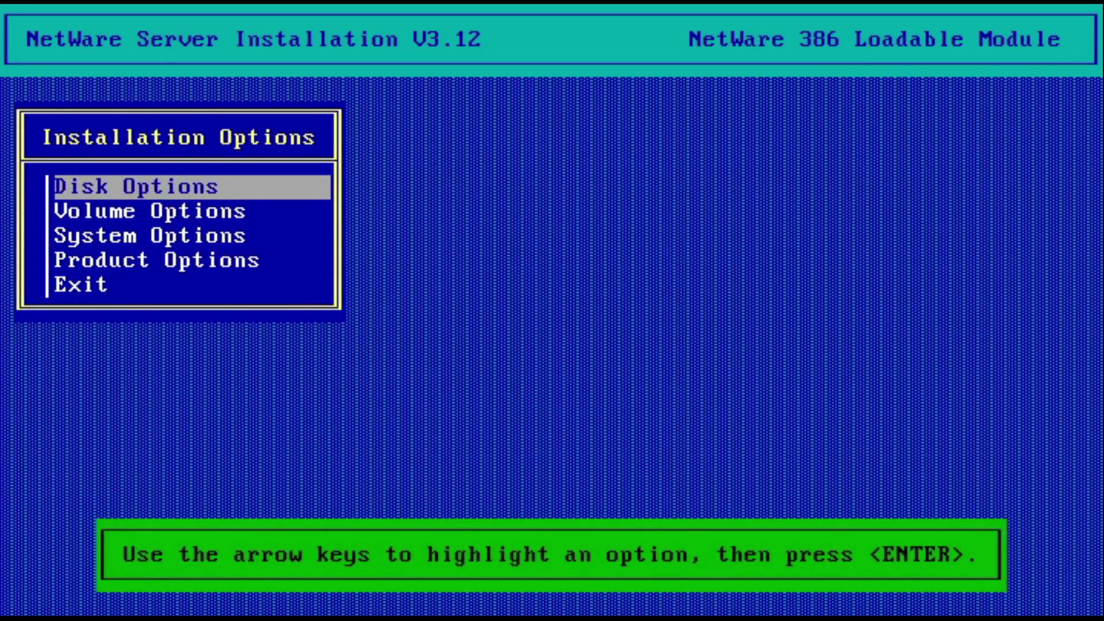
key("Down")
key("Down")
key("Return")
key("Down")
key("Down")
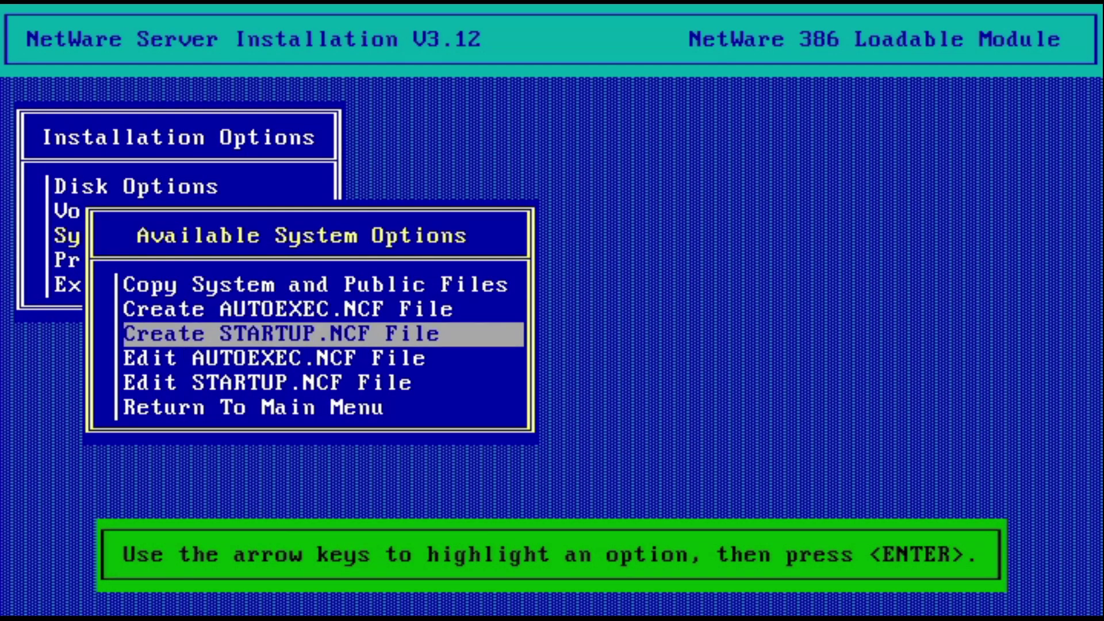
key("Down")
key("Return")
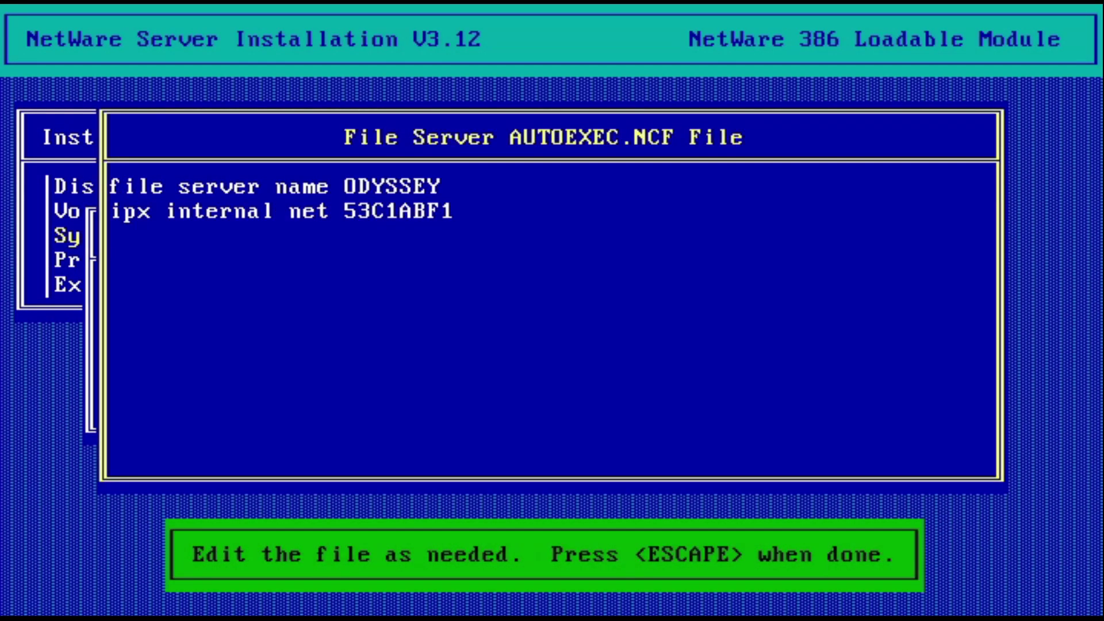
Step: Add MSM and PCNTNW slot=2 ETHERNET_II loads, bind ipx net=00002600 and mount all
type("load c:\\")
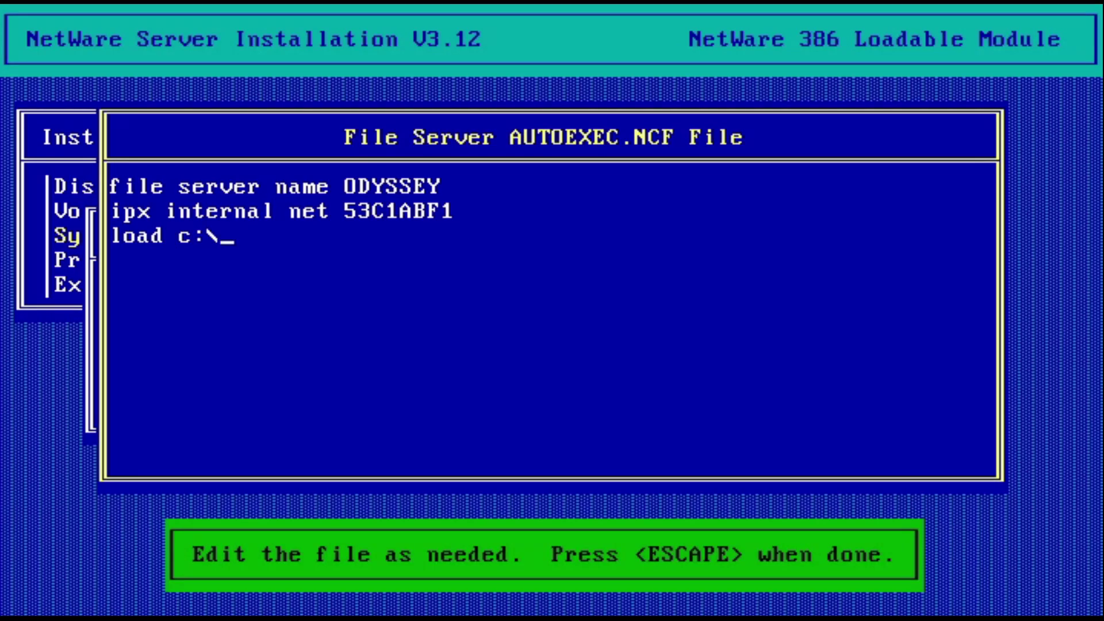
type("server.312\\msm3z")
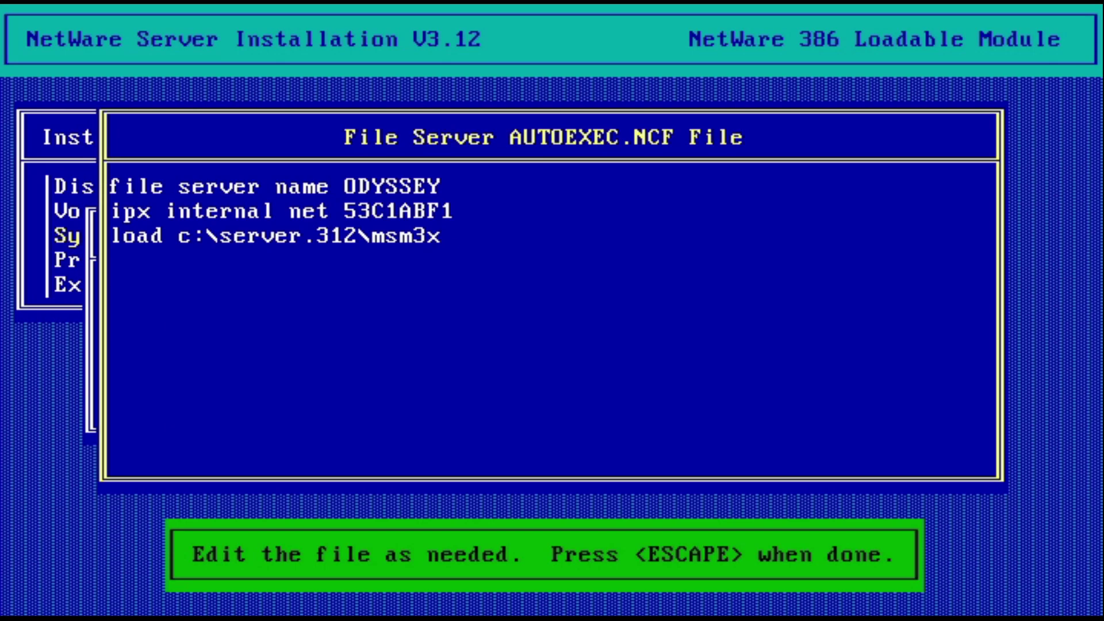
key("Return")
type("load c:\\server")
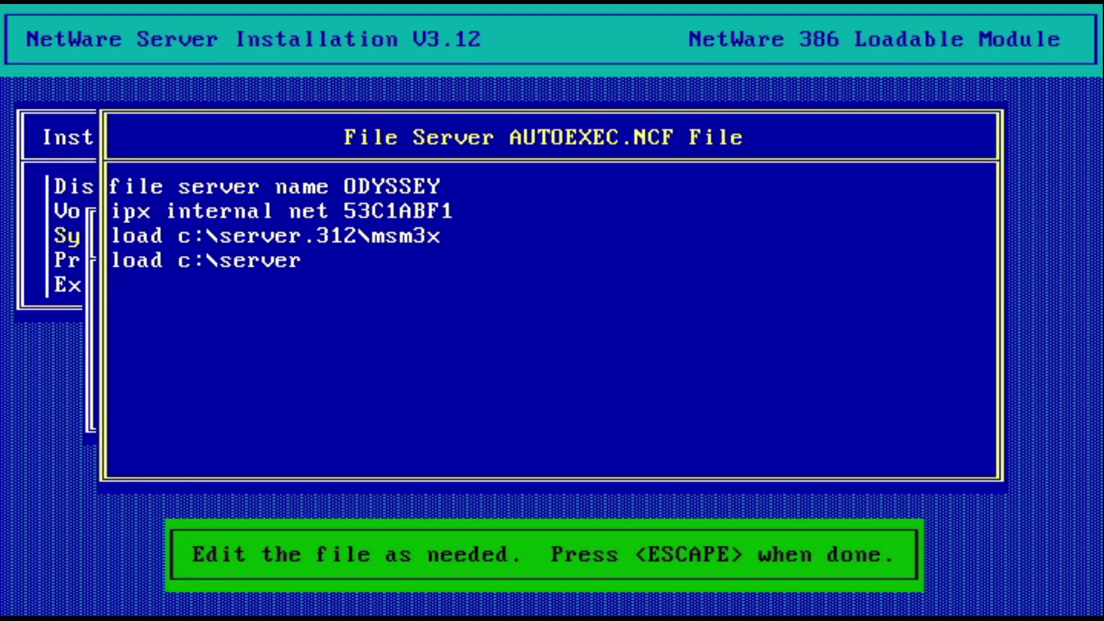
type(".312\\pcn")
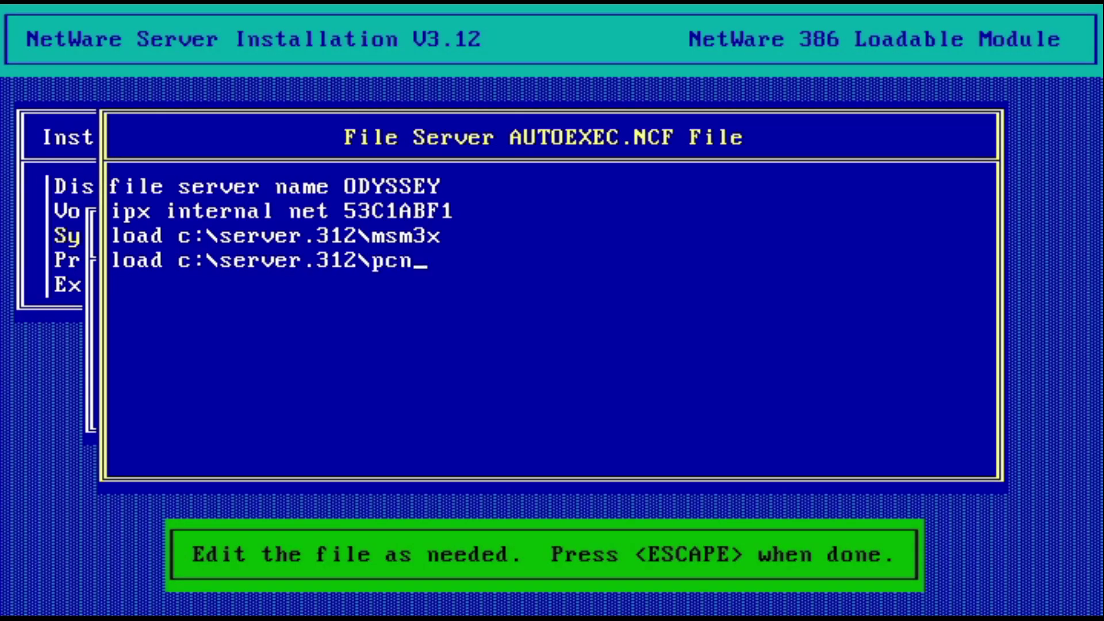
type("tnw slot=2 fr")
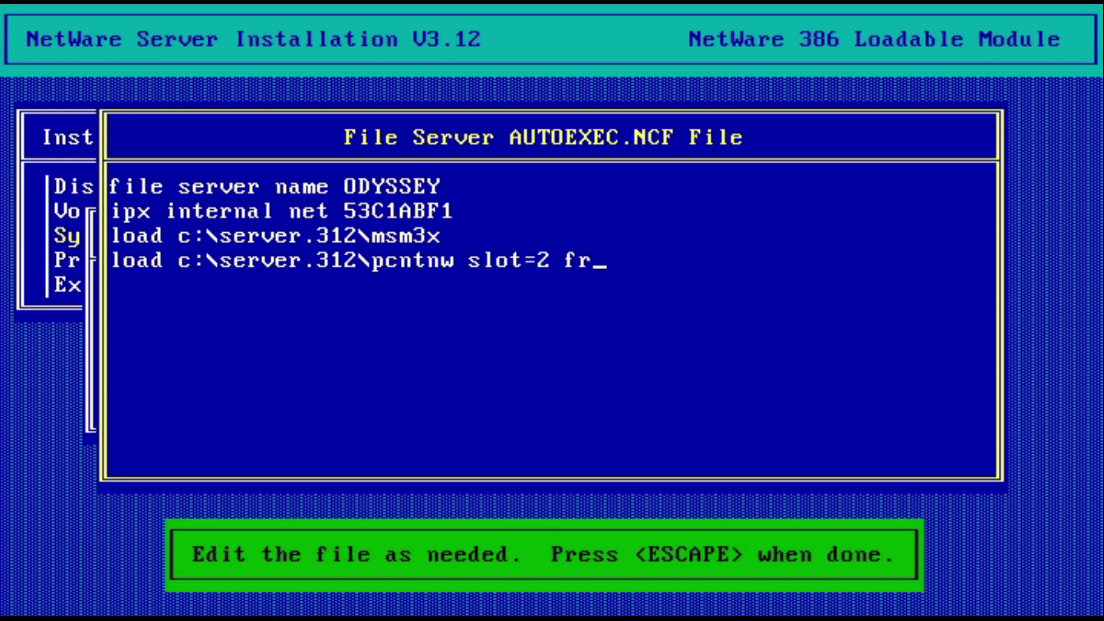
type("ame=ETHERNET_II")
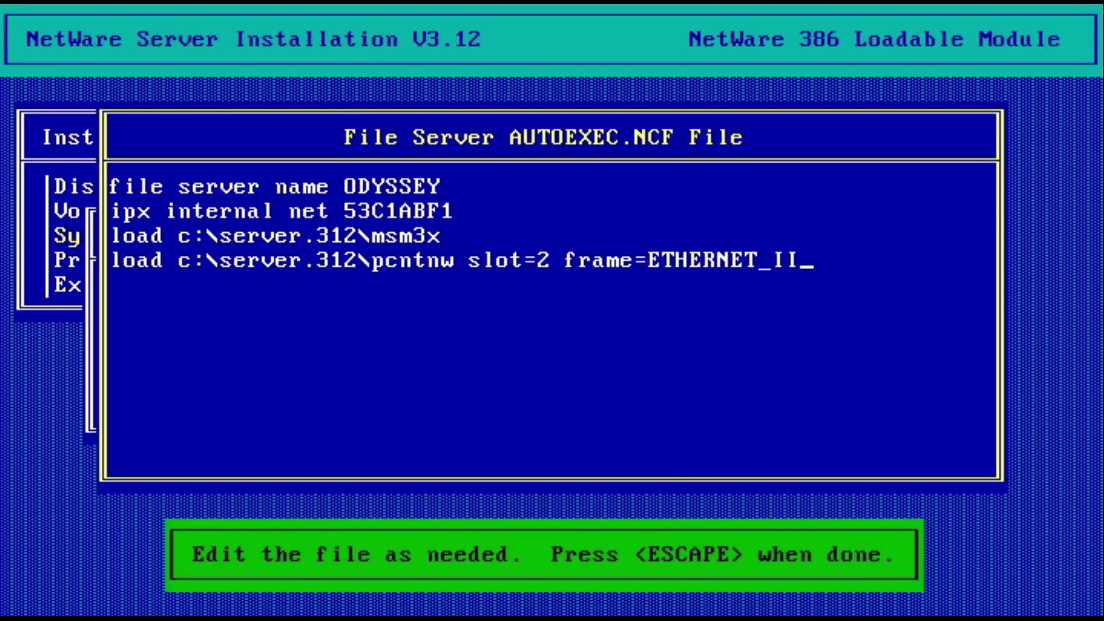
type("ind ipx")
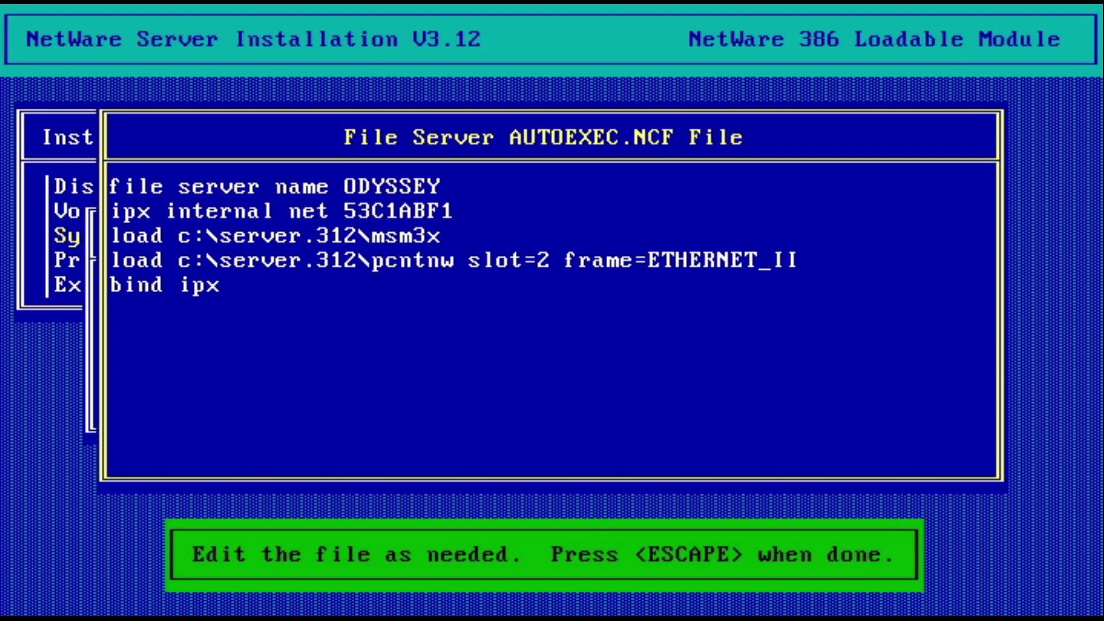
type(" pcntnw net=")
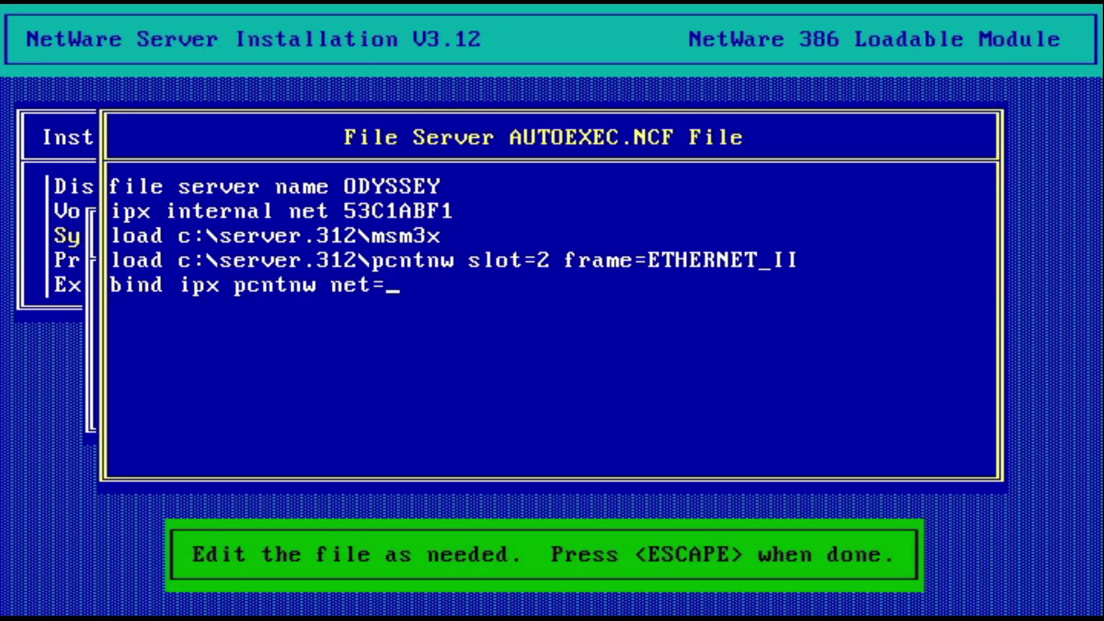
type("000026")
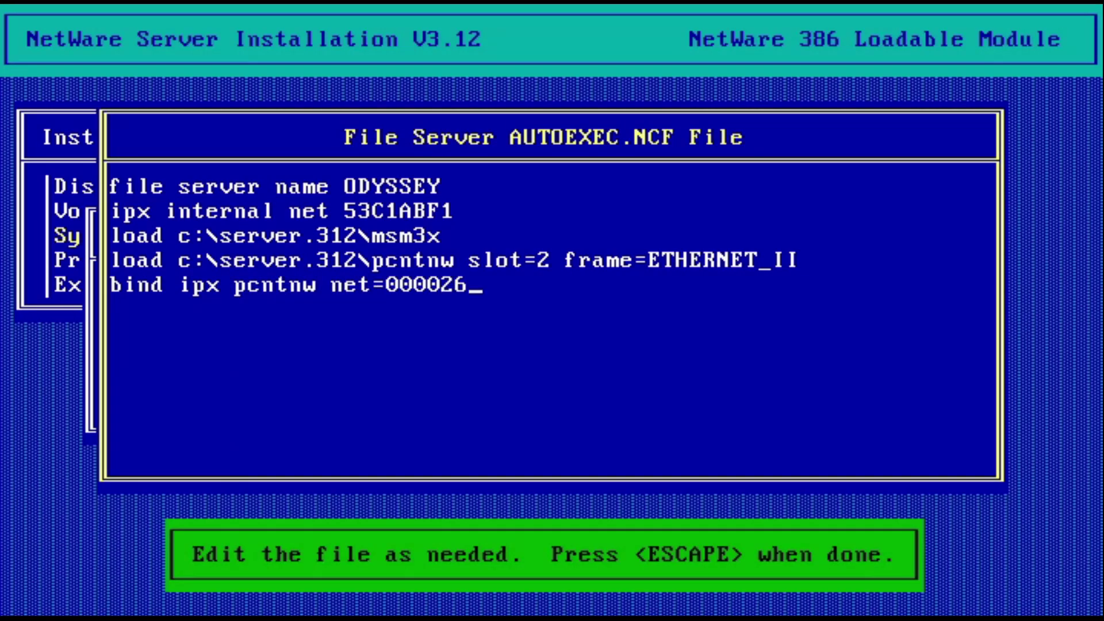
type("00mount all")
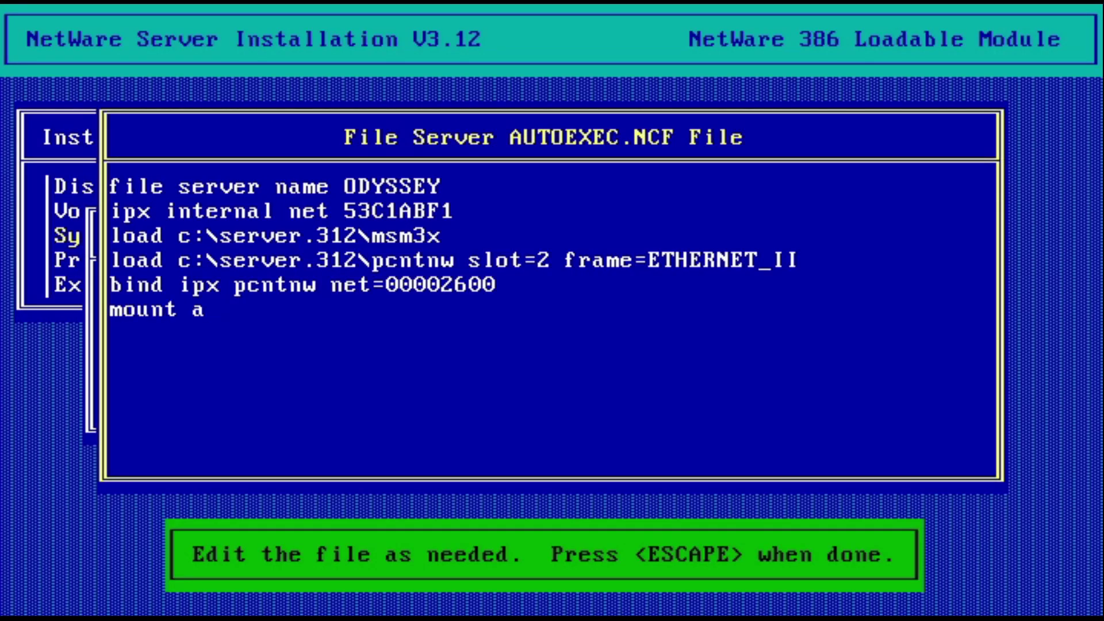
key("Escape")
Step: Save AUTOEXEC.NCF, exit INSTALL, and restart ODYSSEY with down, exit and server
key("Return")
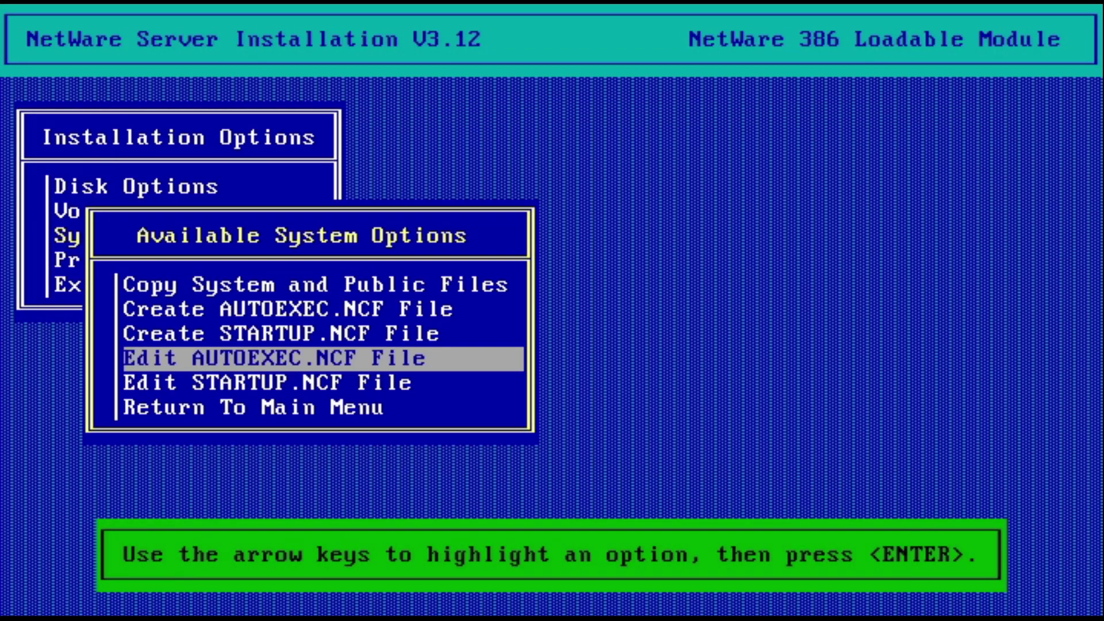
key("Escape")
key("Down")
key("Down")
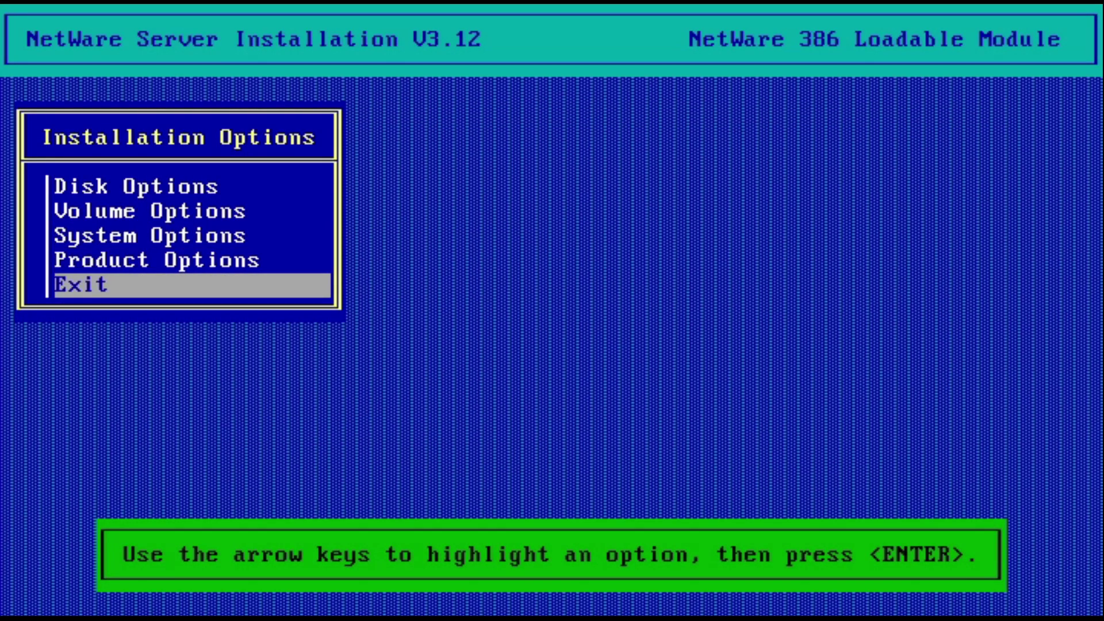
key("Return")
key("Return")
type("down")
key("Return")
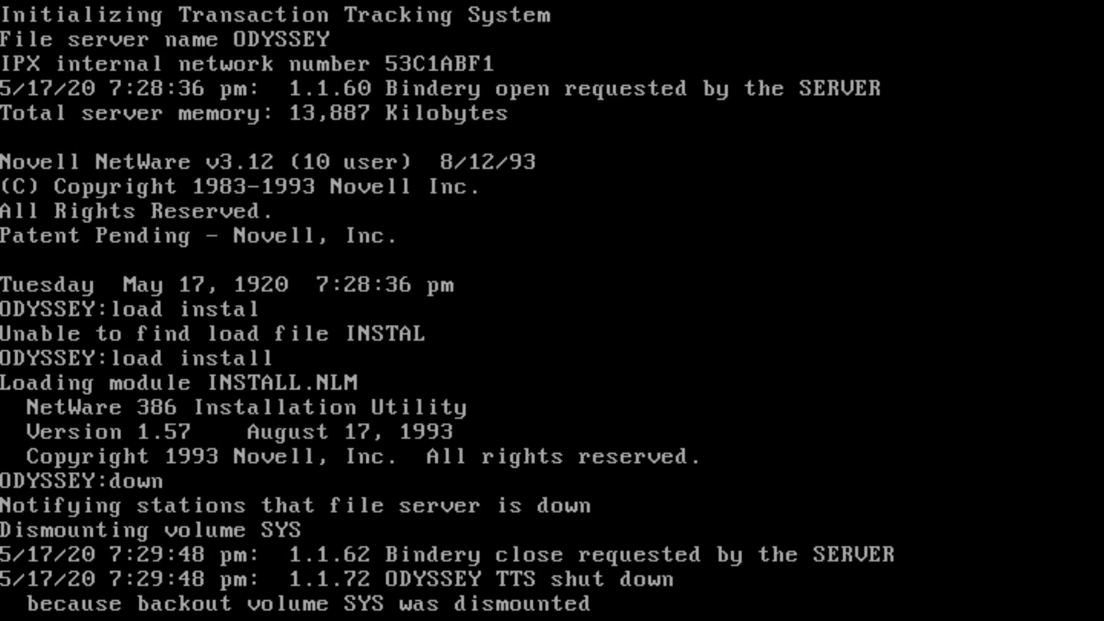
type("exit")
key("Return")
type("server")
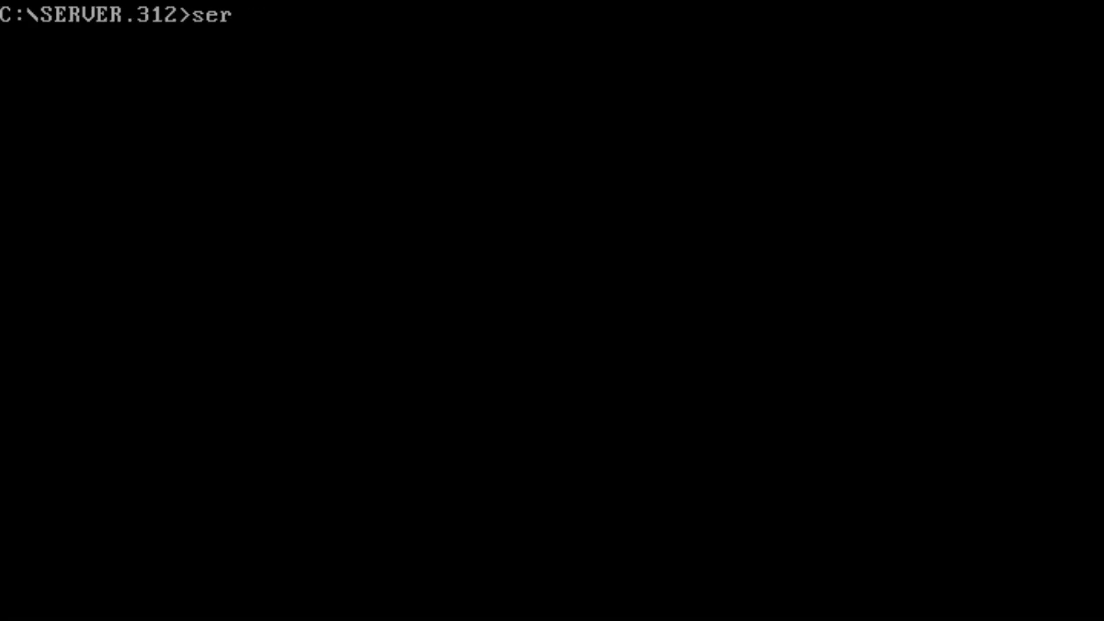
key("Return")
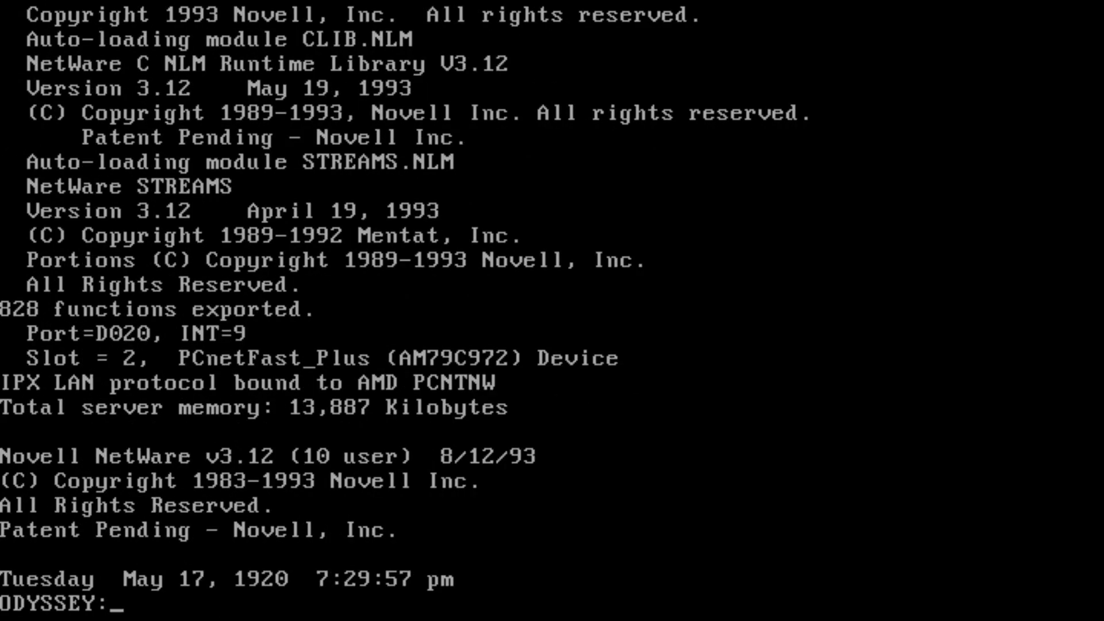
Step: Load MONITOR and view the PCNTNW driver under LAN Information
type("load monitor")
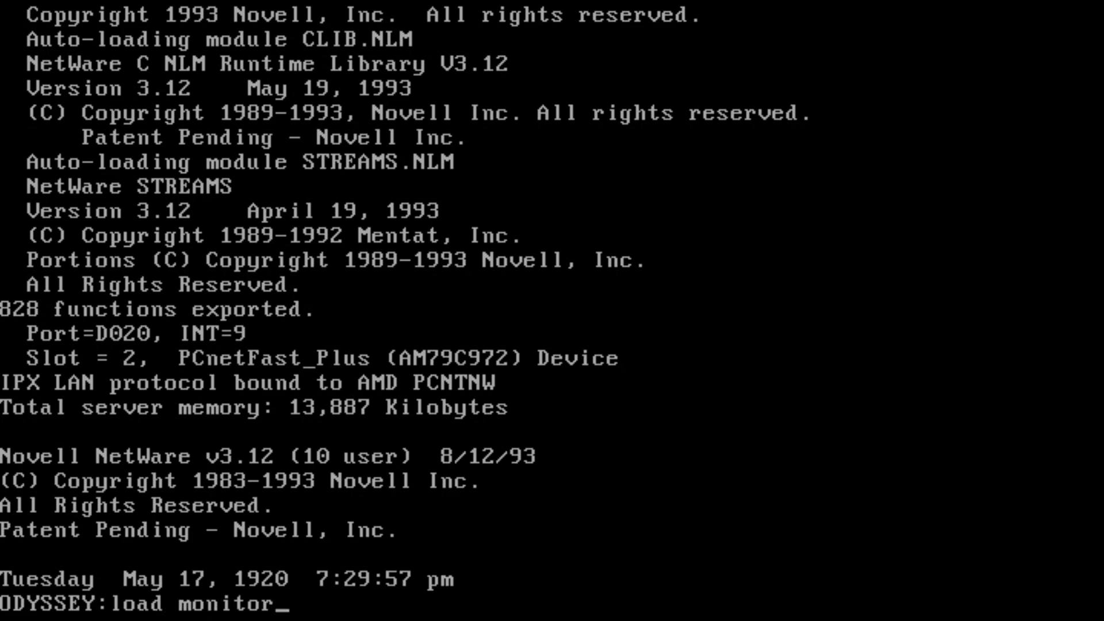
key("Return")
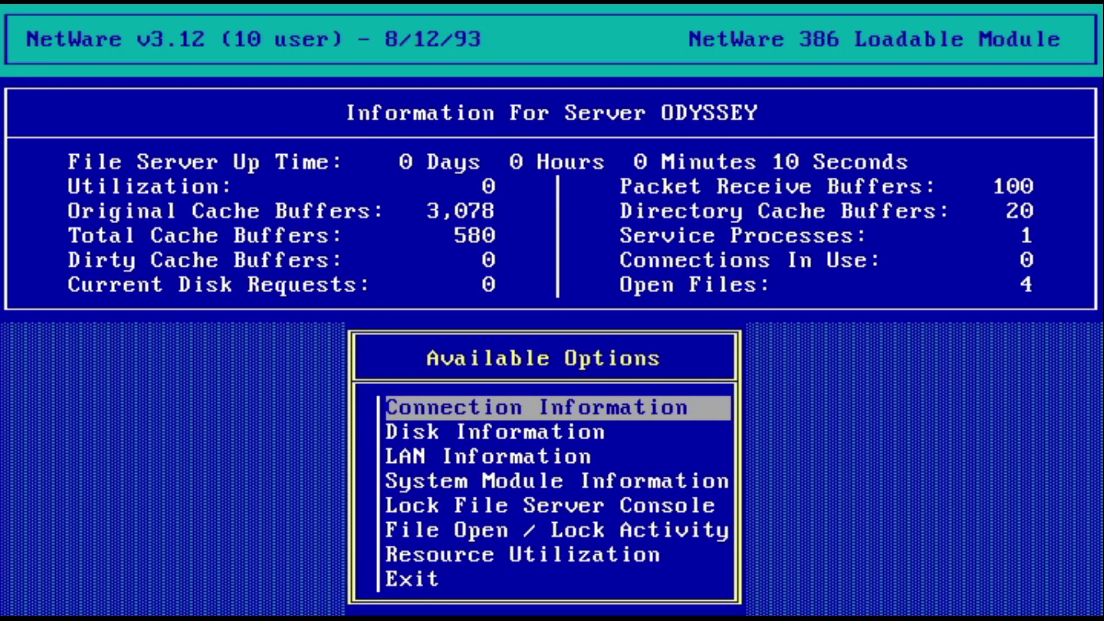
key("Down")
key("Down")
key("Return")
key("Return")
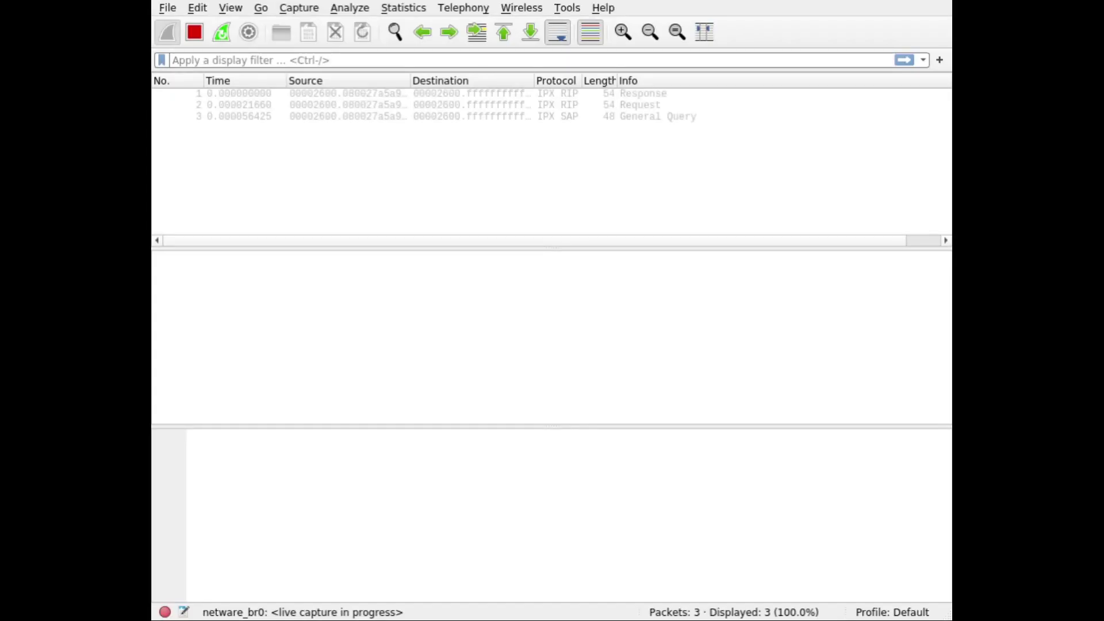
Step: Select packet 1, the first IPX RIP packet, to see its decoded details and hex bytes
left_click(403, 93)
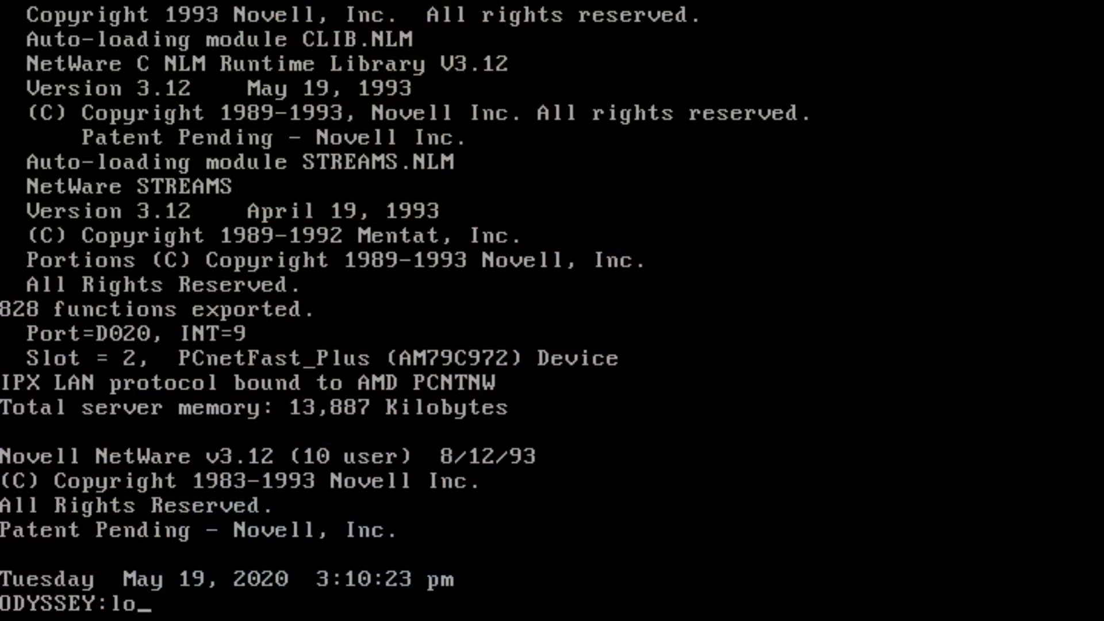
Step: Use load edit to create SYS:TEST.TXT containing "This is a test file!" and save it
type("ad edit")
key("Return")
type("SYS:TEST.TXT")
key("Return")
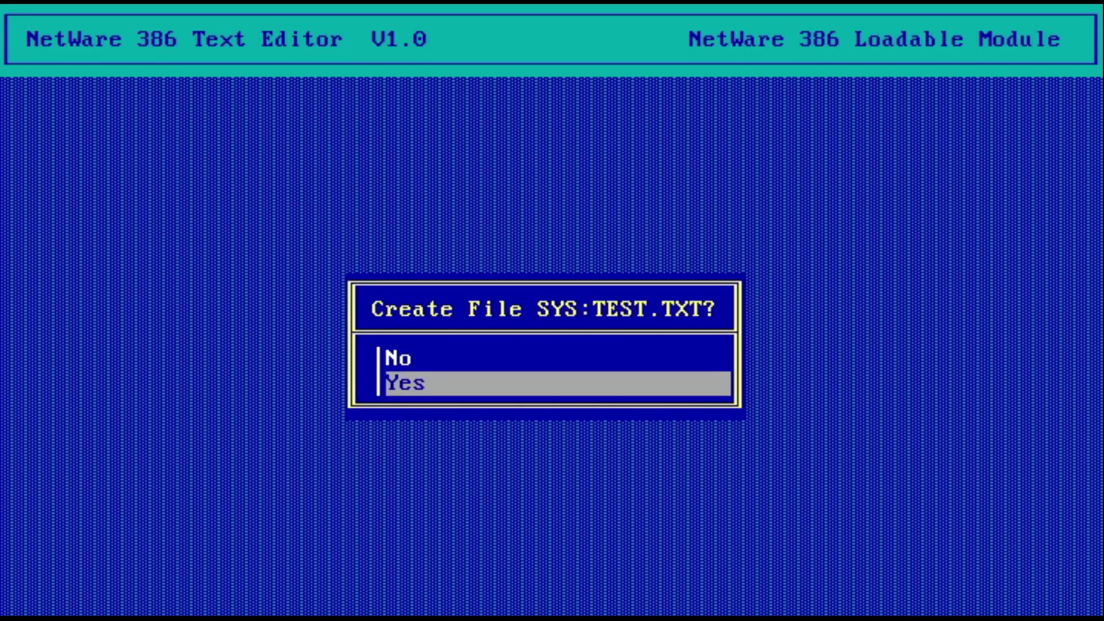
key("Return")
type("This is a test file!")
key("Escape")
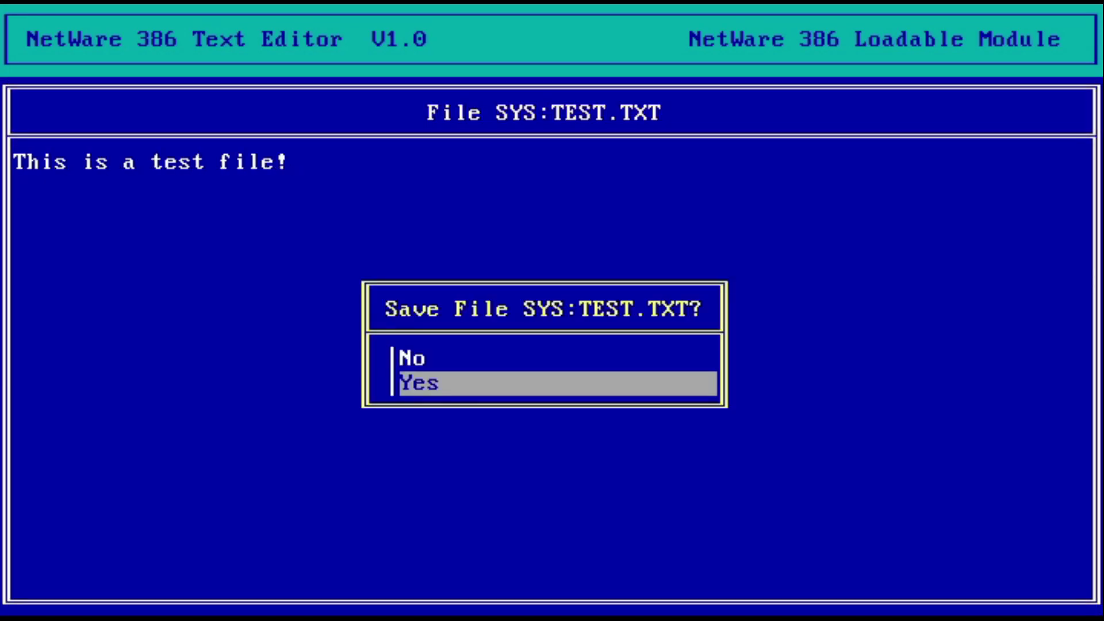
key("Return")
Step: Try the dir, ls and help commands at the server console
type("dir")
key("Return")
type("ls")
key("Return")
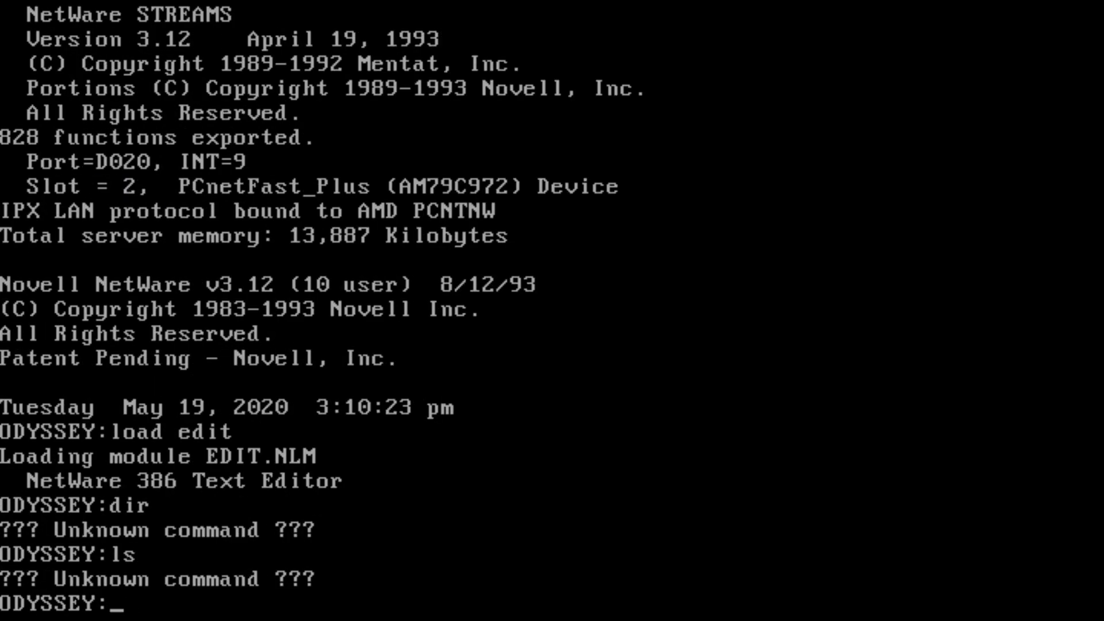
type("help")
key("Return")
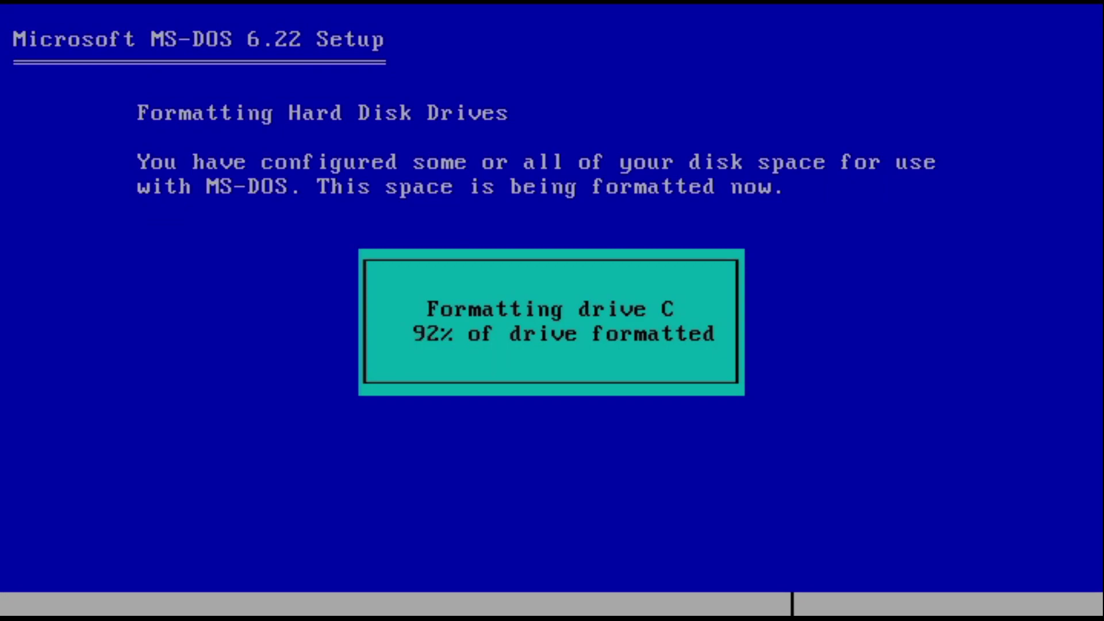
Step: Once drive C is formatted, accept the system settings to reach the C:\DOS directory prompt
key("Return")
key("Return")
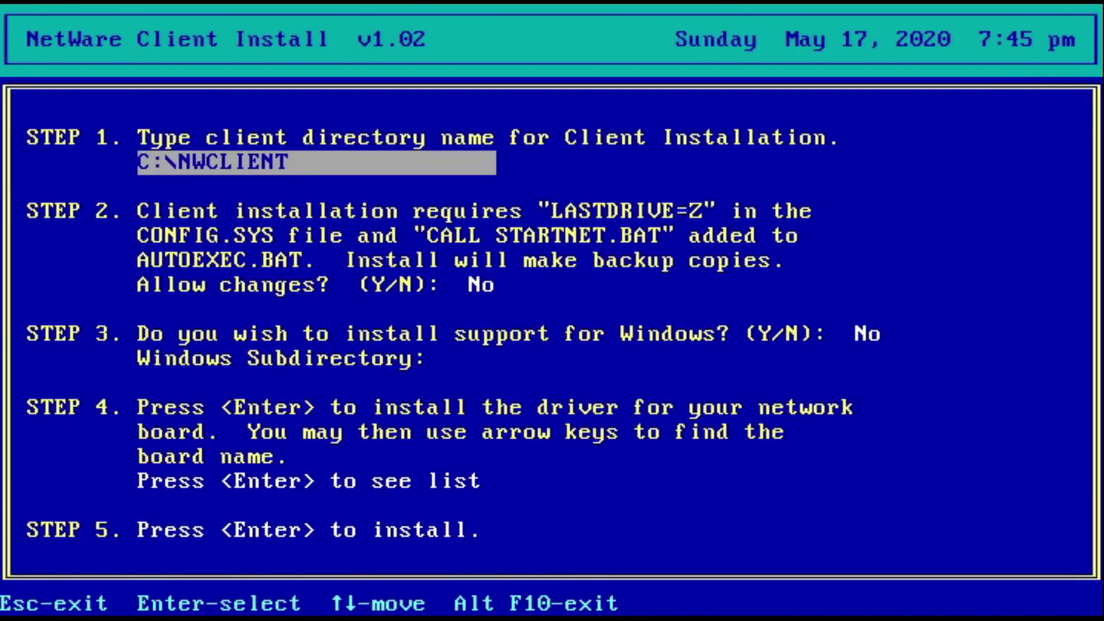
Step: Install to C:\NWCLIENT, allow CONFIG.SYS/AUTOEXEC.BAT changes, and enable Windows support in C:\WINDOWS
key("Return")
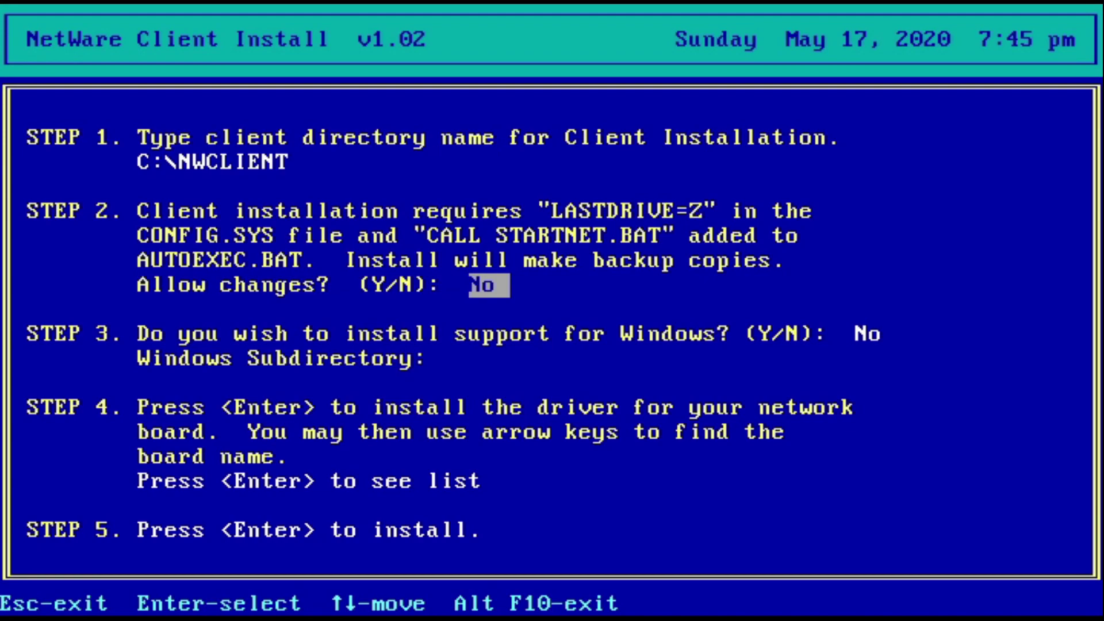
key("y")
key("Return")
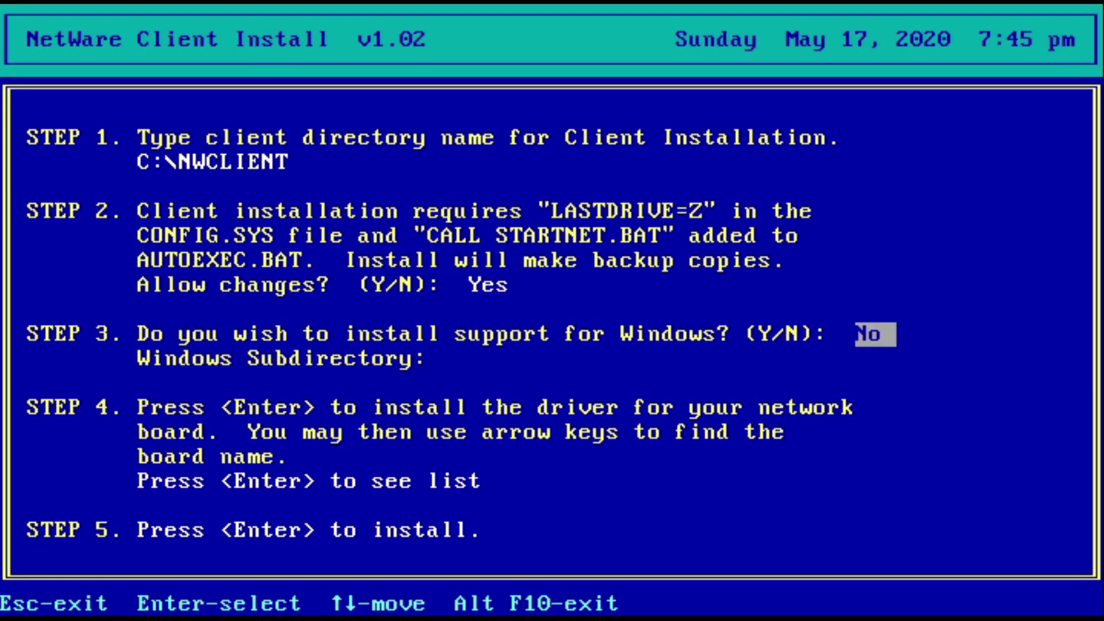
key("y")
key("Return")
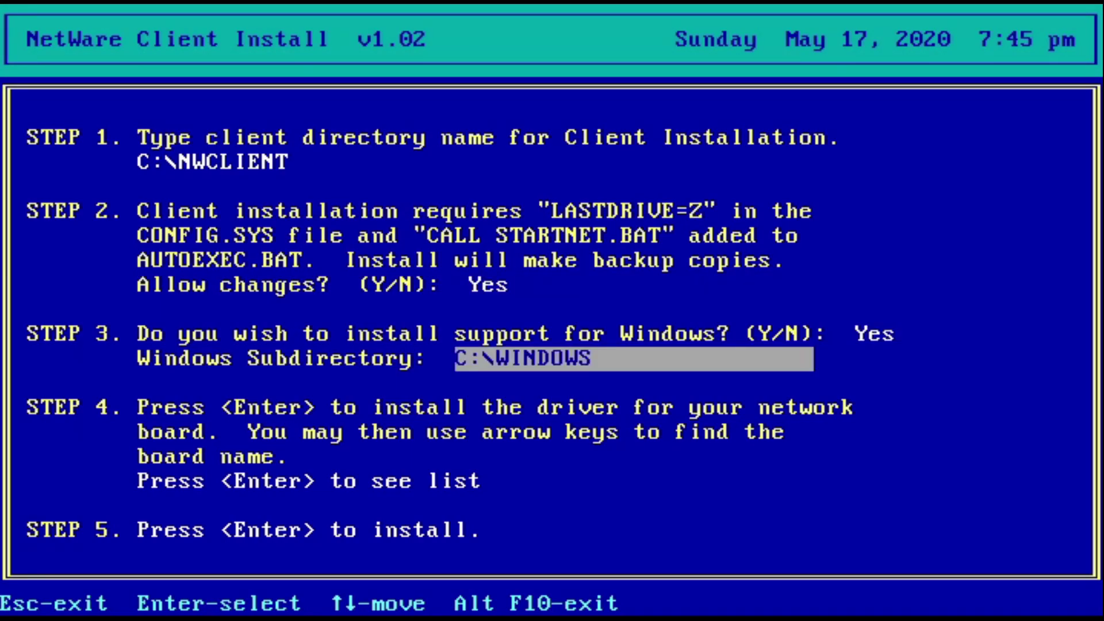
key("Return")
key("Return")
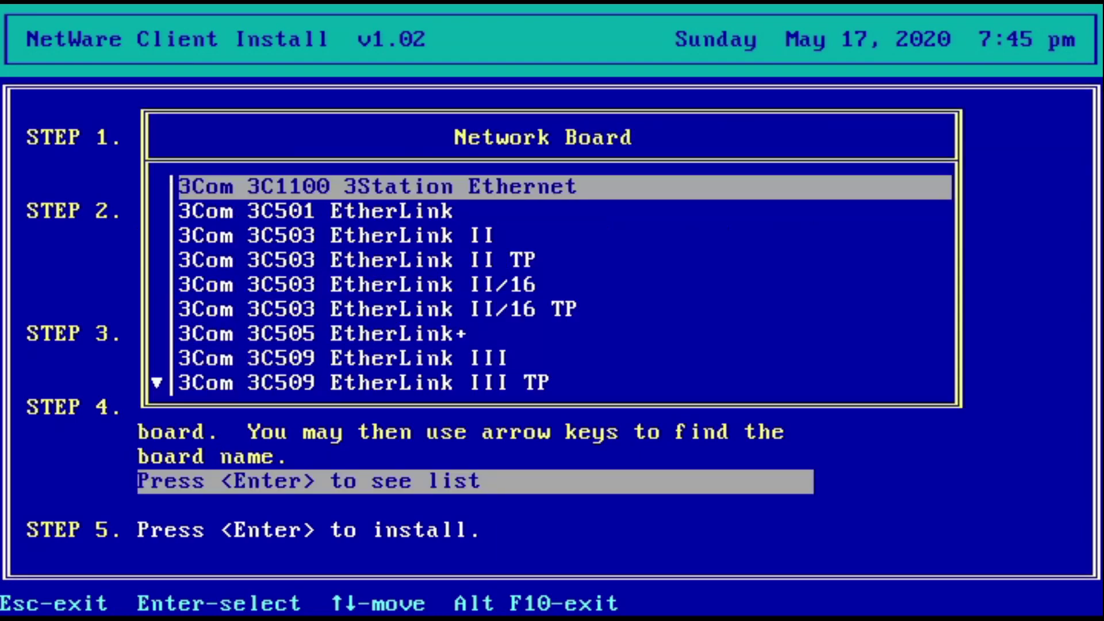
Step: Browse the network board driver list past the IBM, Intel, PCN and SMC entries
key("Down")
key("Page_Down")
key("Page_Down")
key("Page_Down")
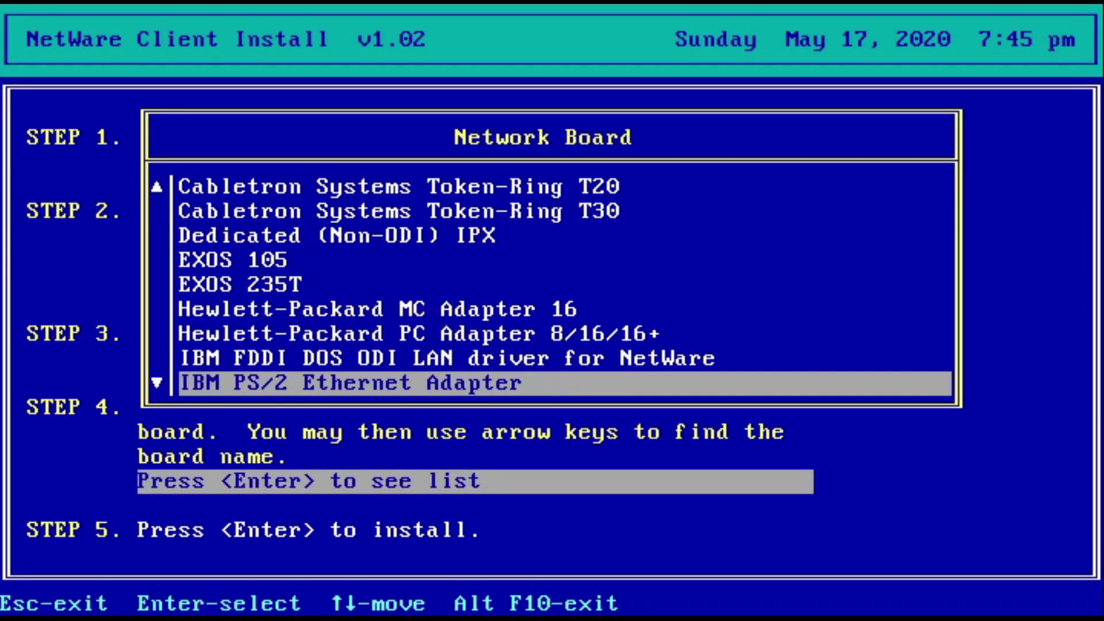
key("Up")
key("Down")
key("Down")
key("Down")
key("Down")
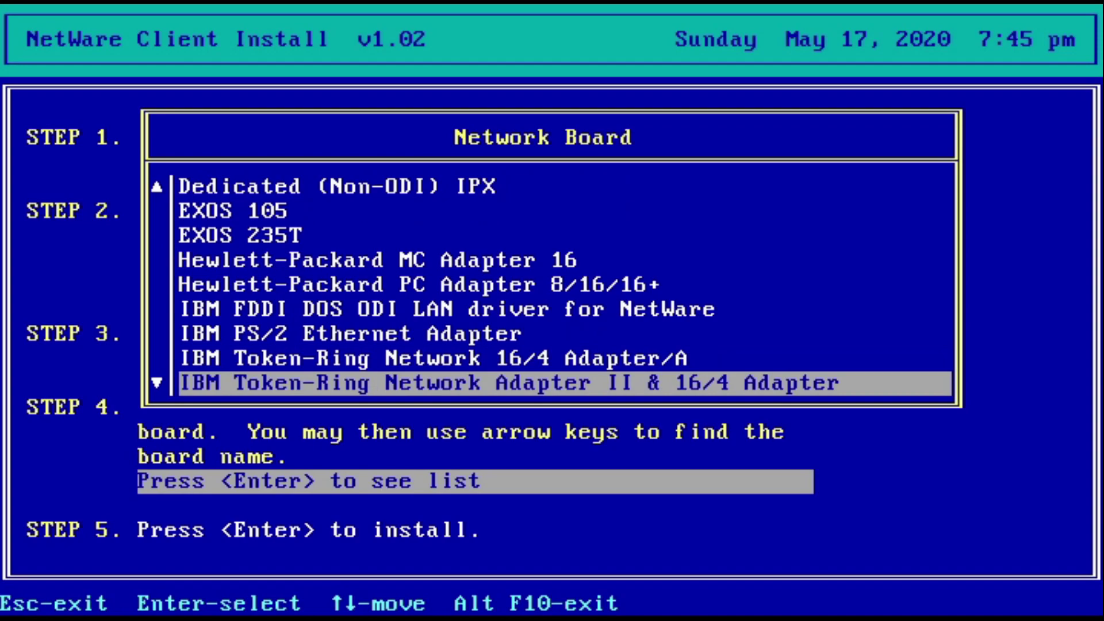
key("Down")
key("Down")
key("Down")
key("Down")
key("Page_Down")
key("Page_Down")
key("Page_Down")
key("Page_Down")
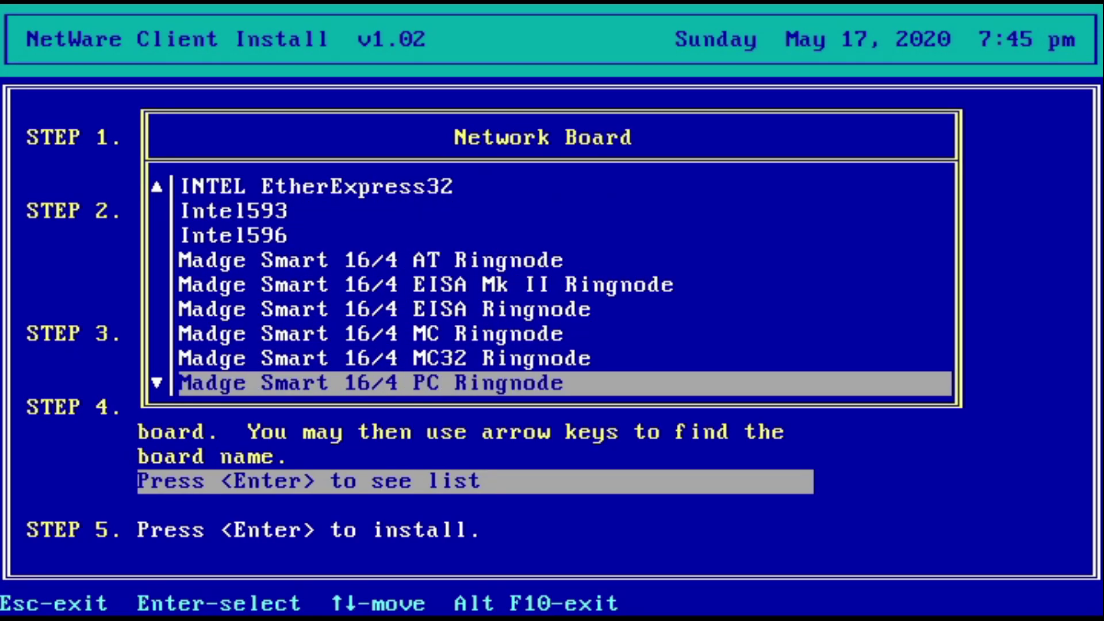
key("Page_Up")
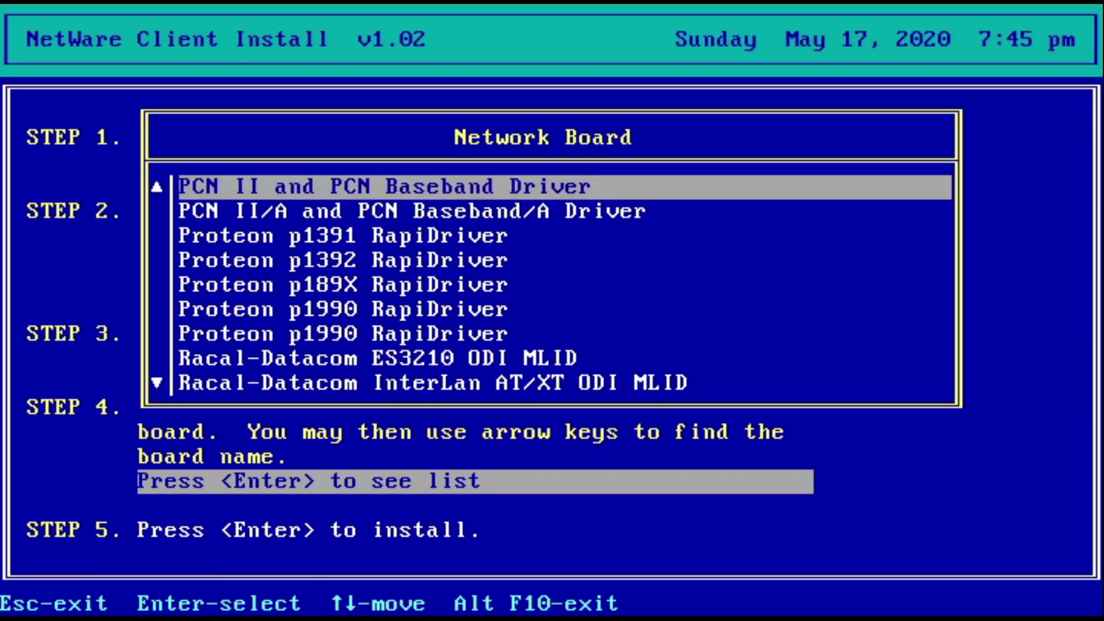
key("Page_Down")
key("Page_Down")
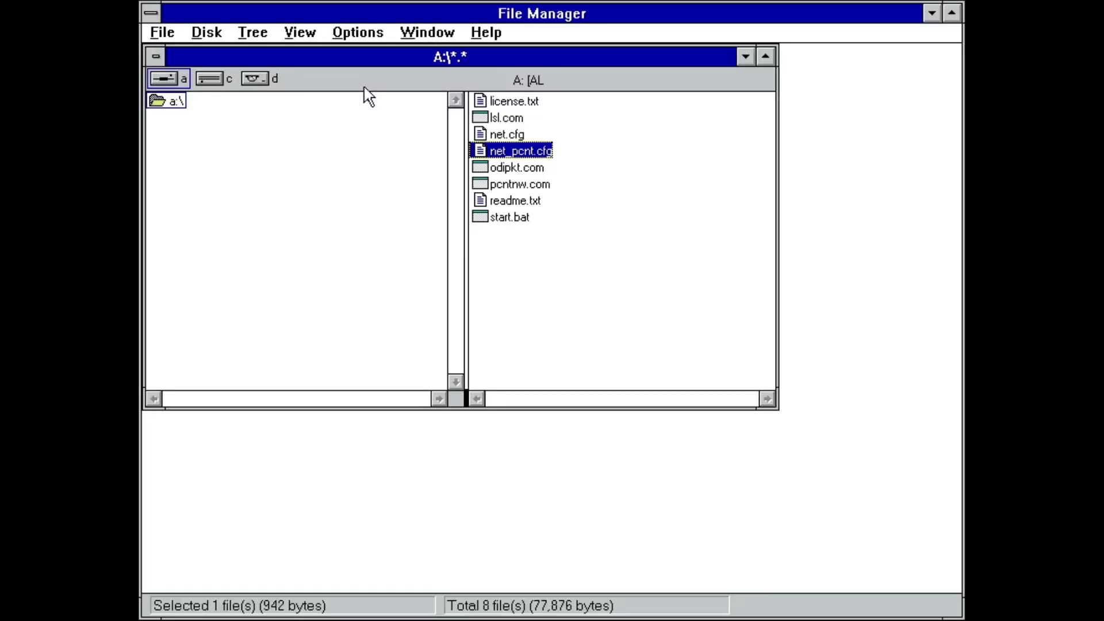
Step: Open C:\NWCLIENT\net.cfg in Notepad and page through its contents
left_click(212, 85)
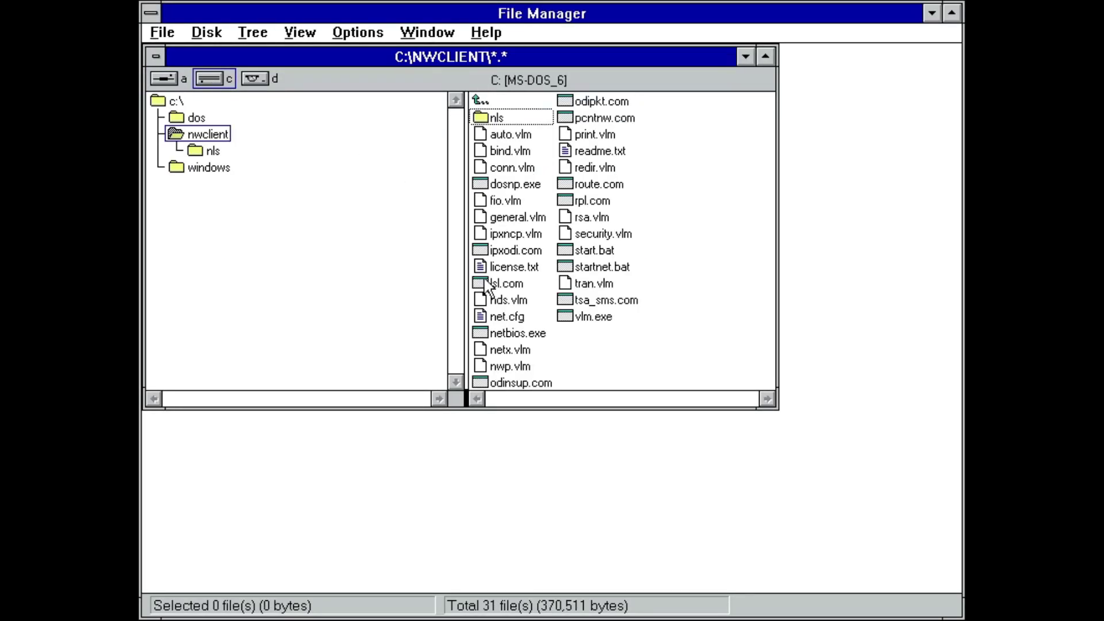
left_click(495, 319)
double_click(493, 316)
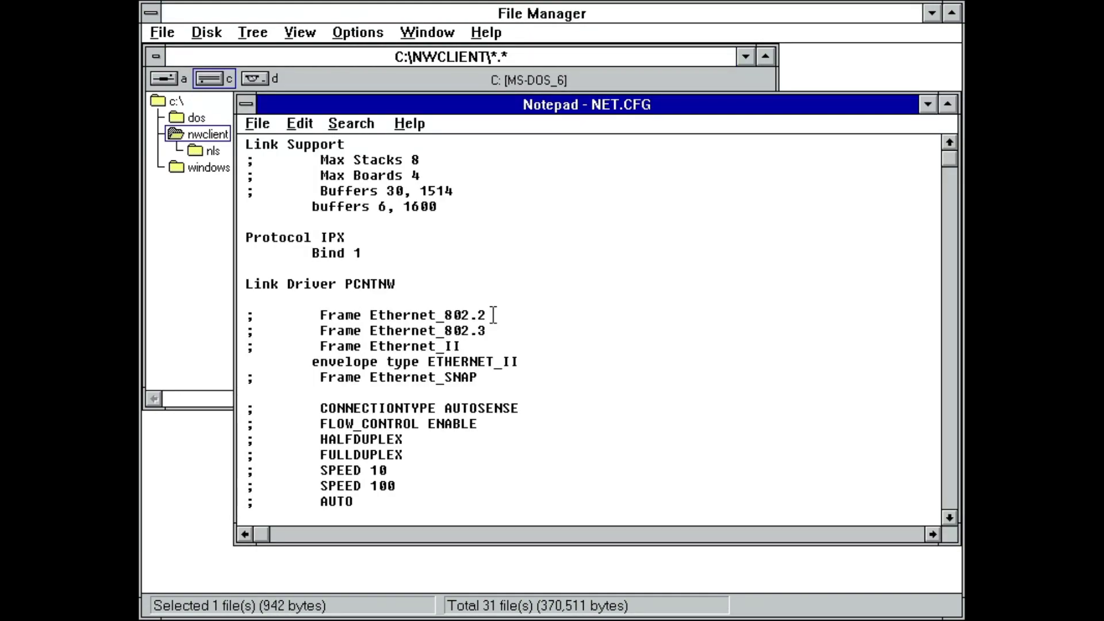
key("Page_Down")
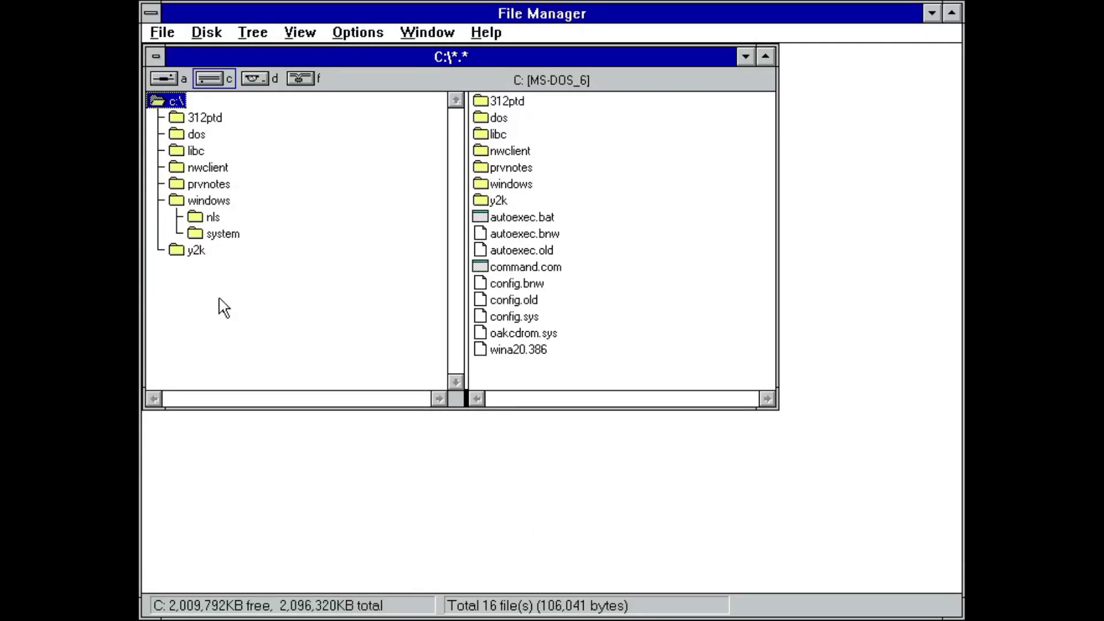
Step: Open the nls folder in C:\NWCLIENT, then its english subfolder
left_click(225, 168)
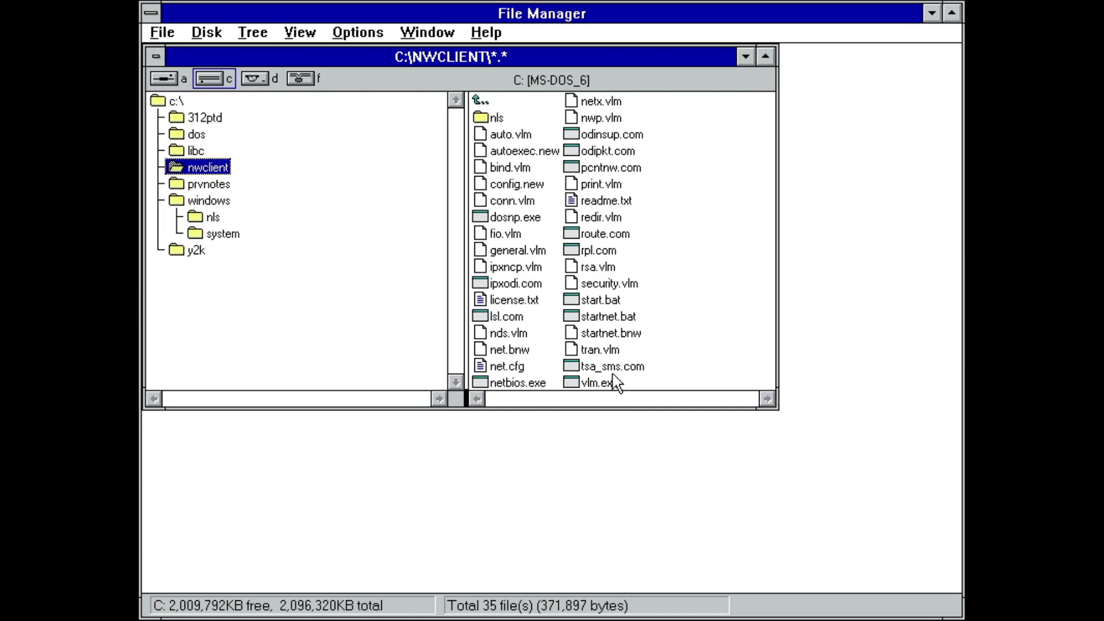
double_click(483, 119)
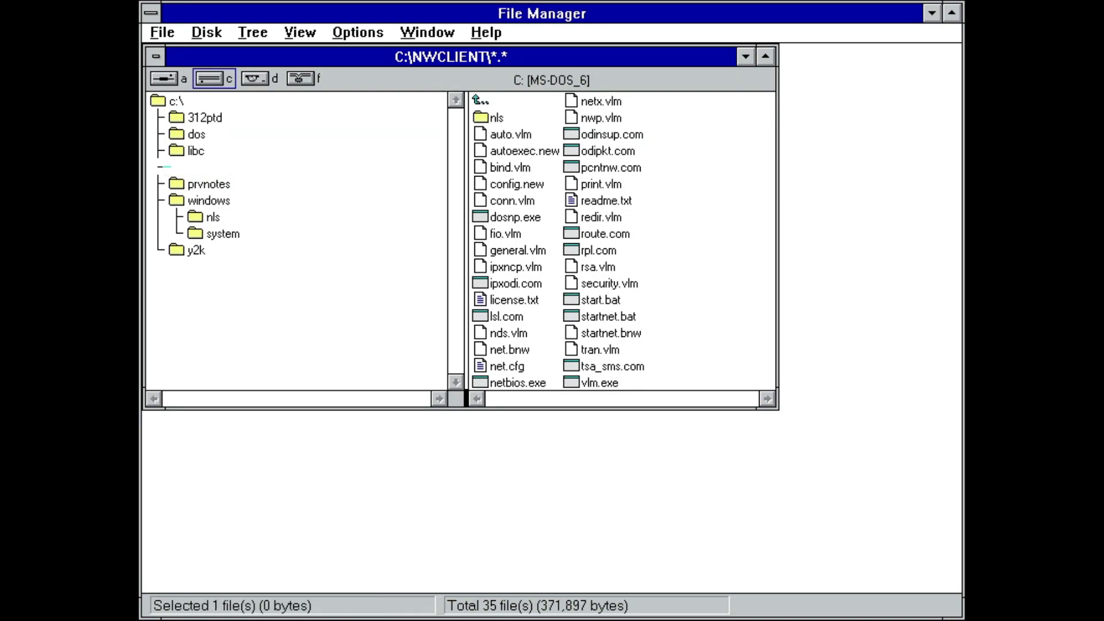
double_click(486, 117)
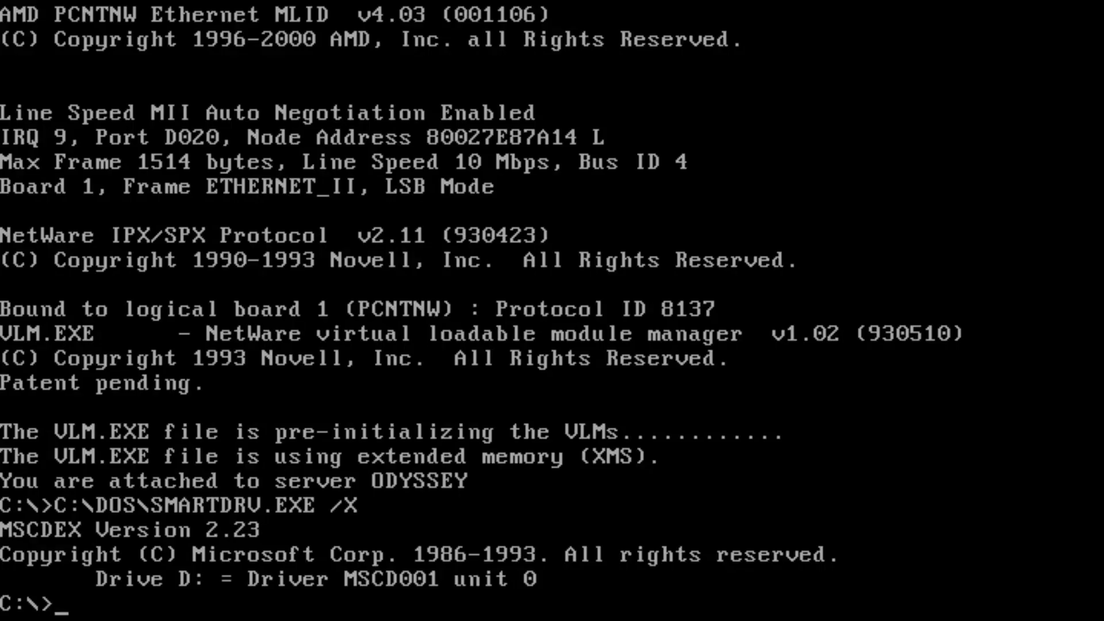
Step: Switch to drive F: and log in to ODYSSEY with the login name SUPERVISOR
type("f:")
key("Return")
type("logi")
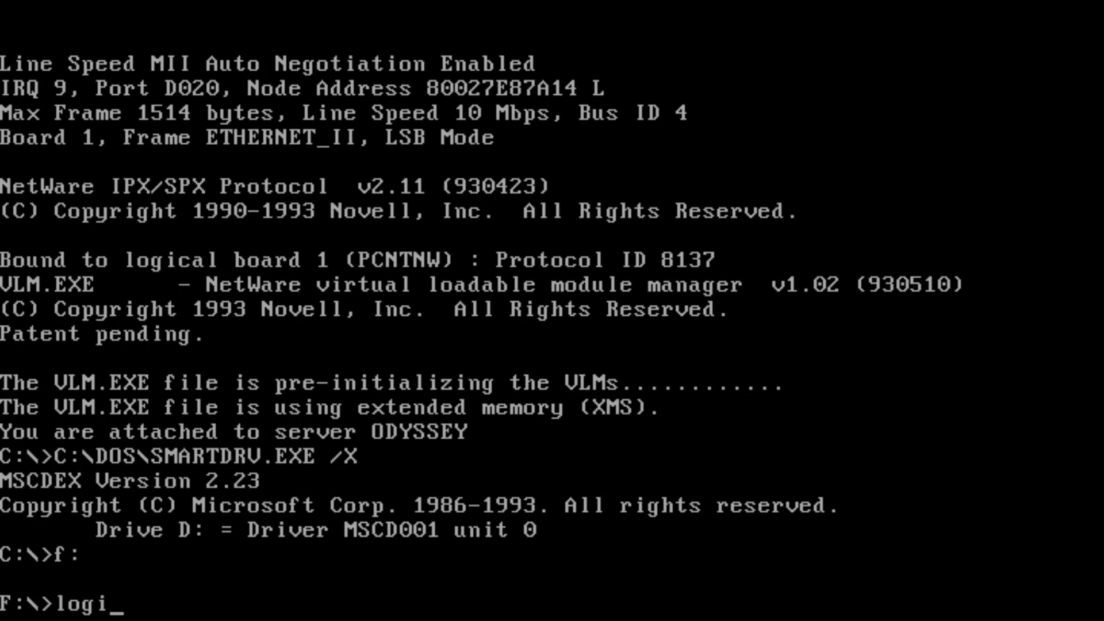
type("n")
key("Return")
type("SUPERVISOR")
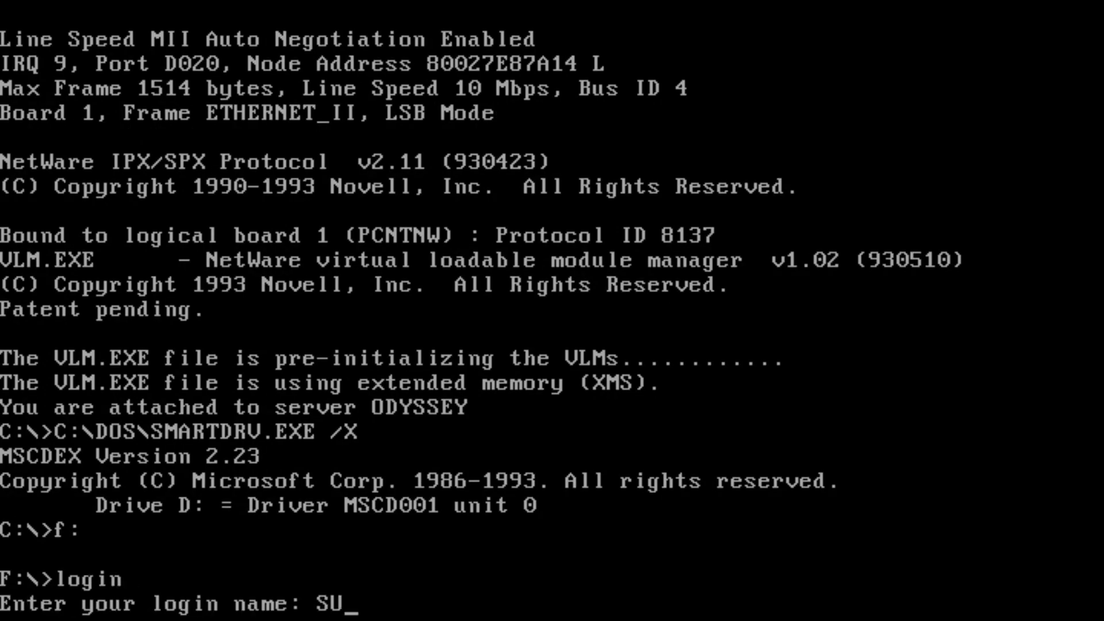
key("Return")
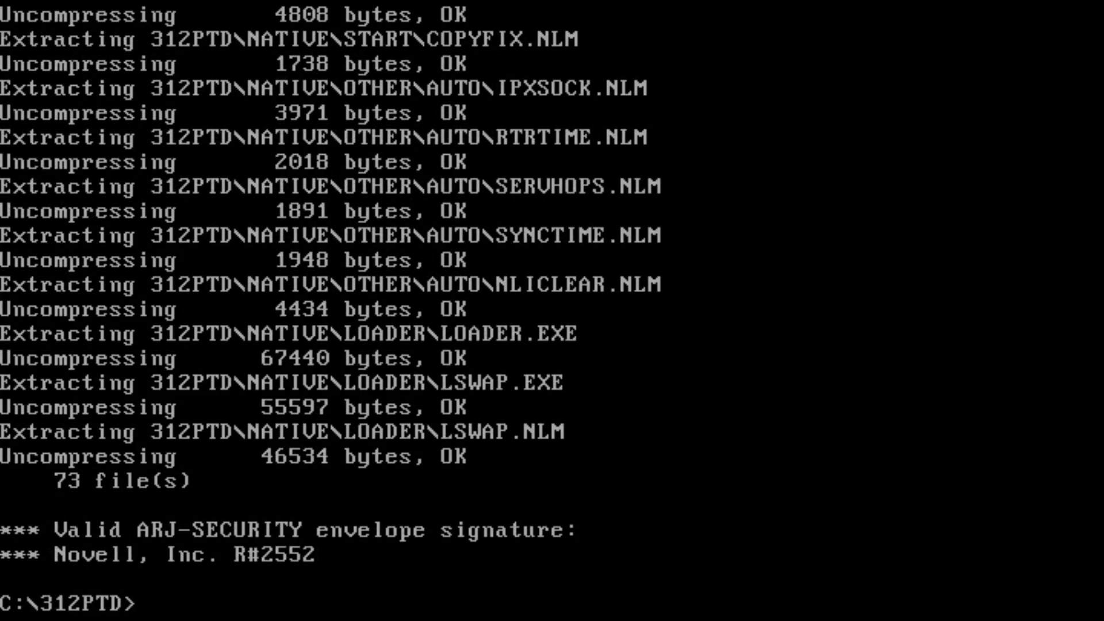
Step: Create a 312ptd folder on drive Y and xcopy c:\312ptd\312ptd\*.* /s into it
type("y:")
key("Return")
type("mkd")
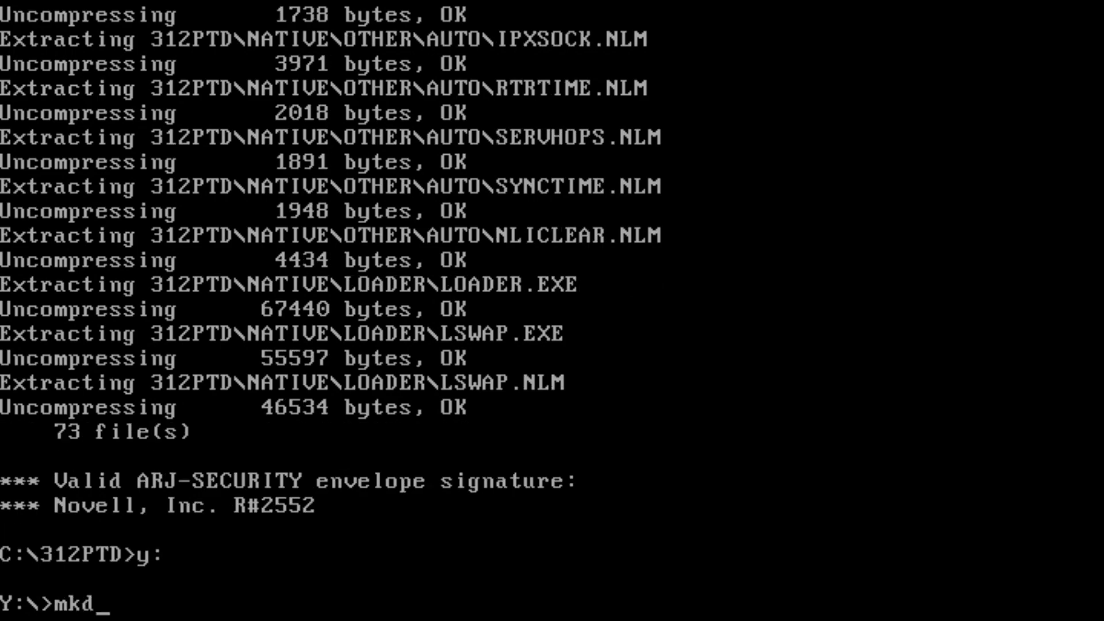
type("ir 312ptd")
key("Return")
type("cd 3")
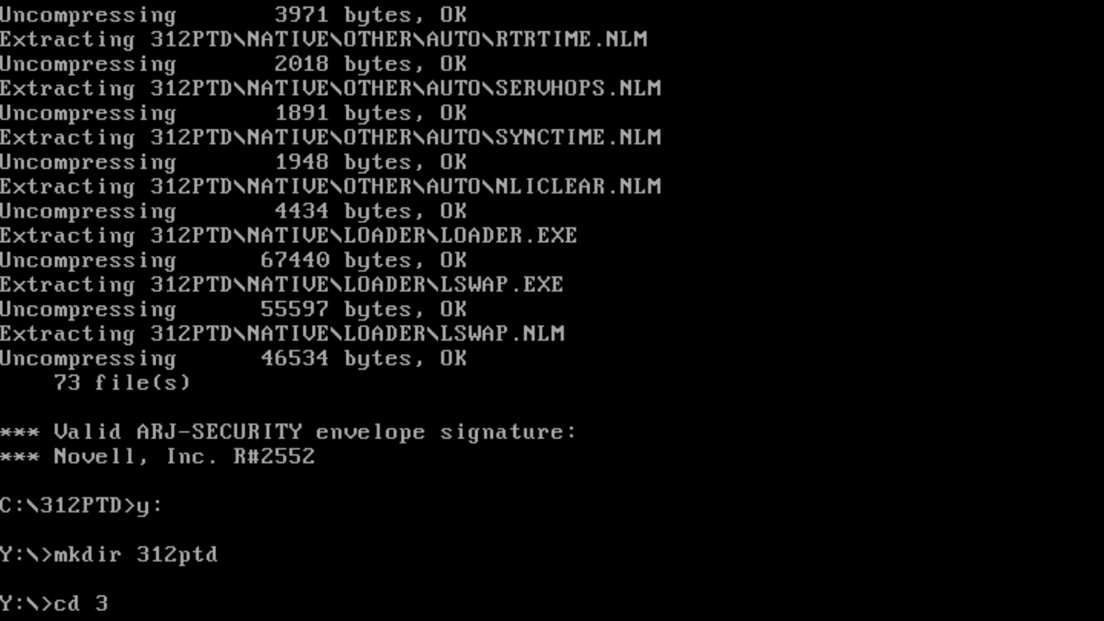
type("12ptd")
key("Return")
type("xcopy c:\\3")
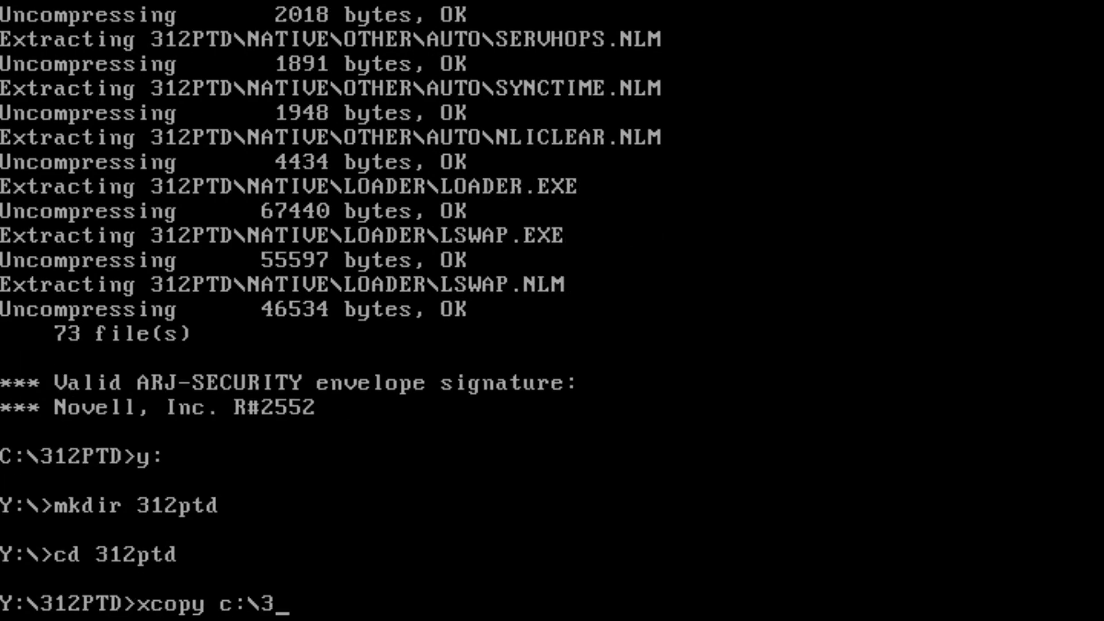
type("12ptd\\312ptd")
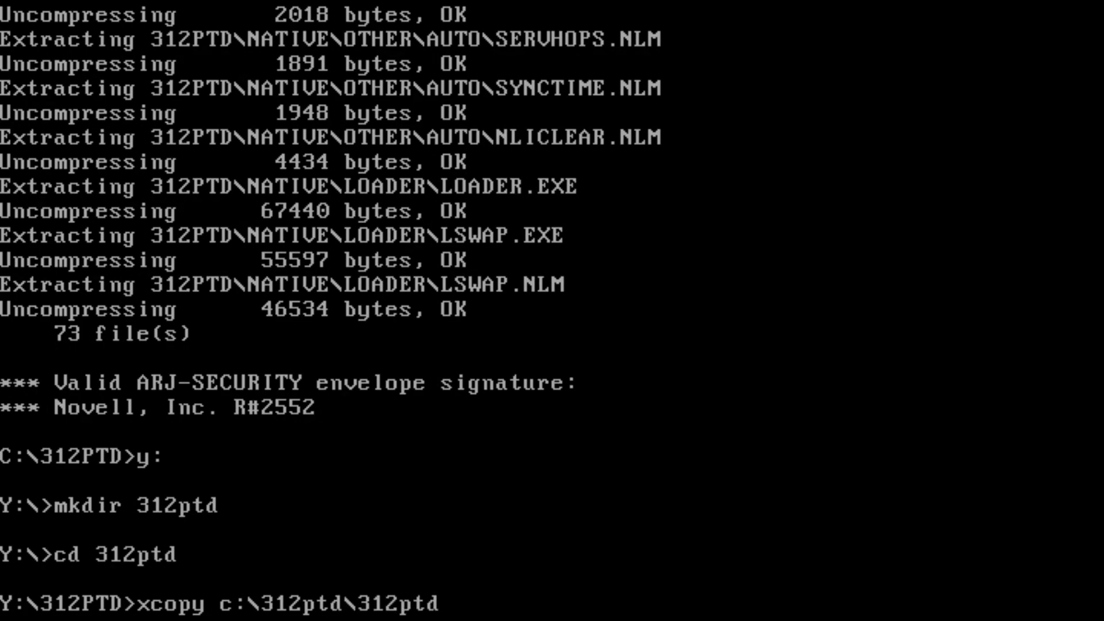
type("\\*.* /s")
key("BackSpace")
key("BackSpace")
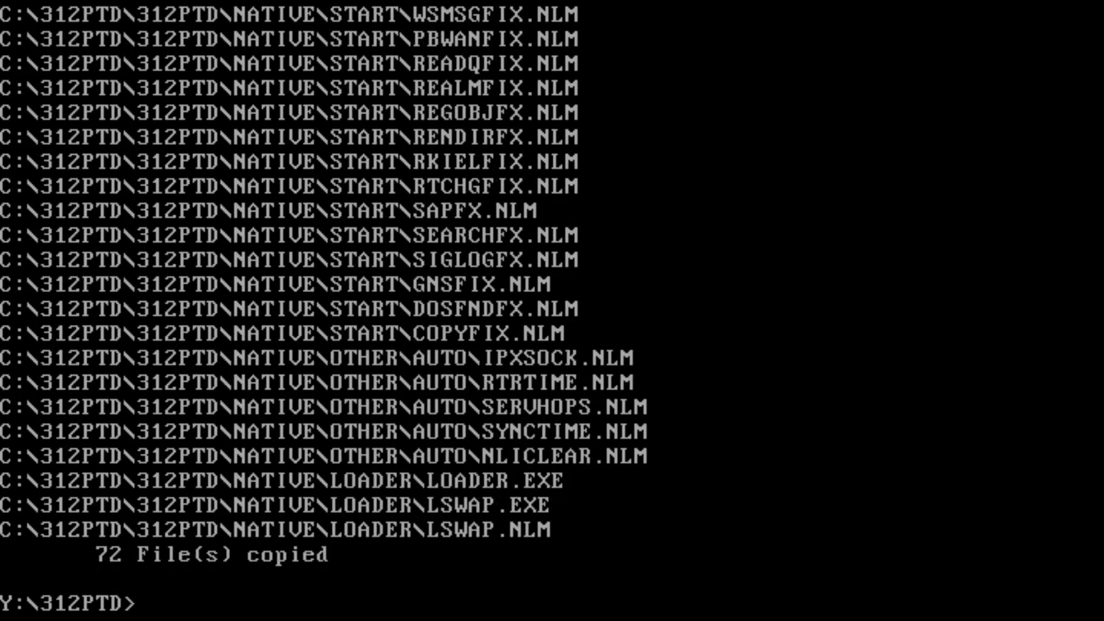
type("dir")
key("Return")
Step: Load sys:312ptd\patch312 on the server and copy the OS patches from SYS:312PTD
type("load s")
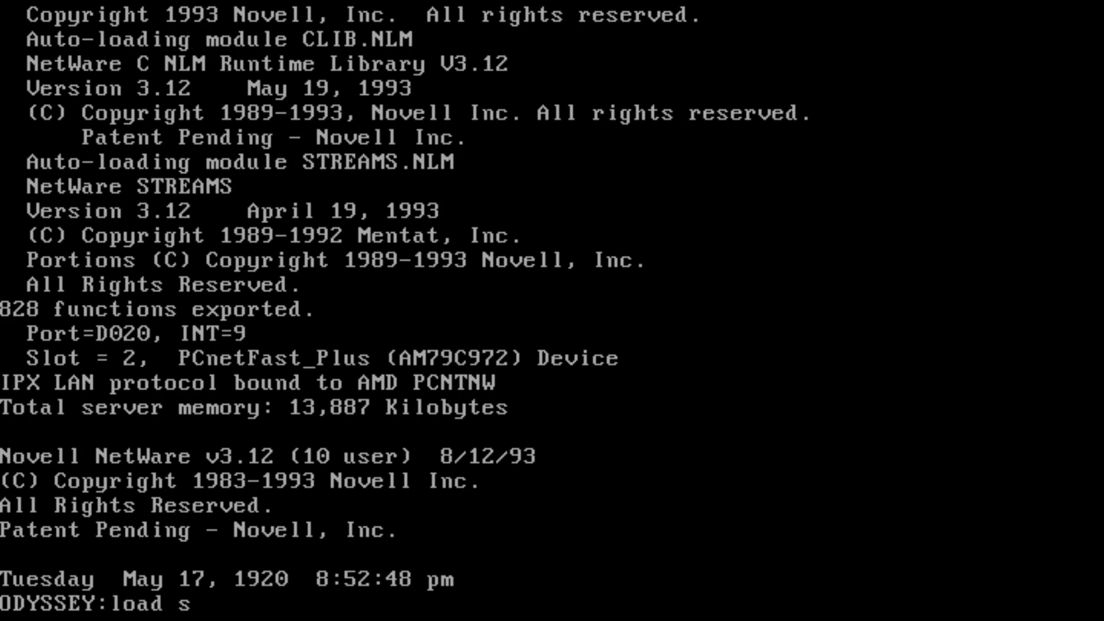
type("ys:312ptd\\patch312")
key("Return")
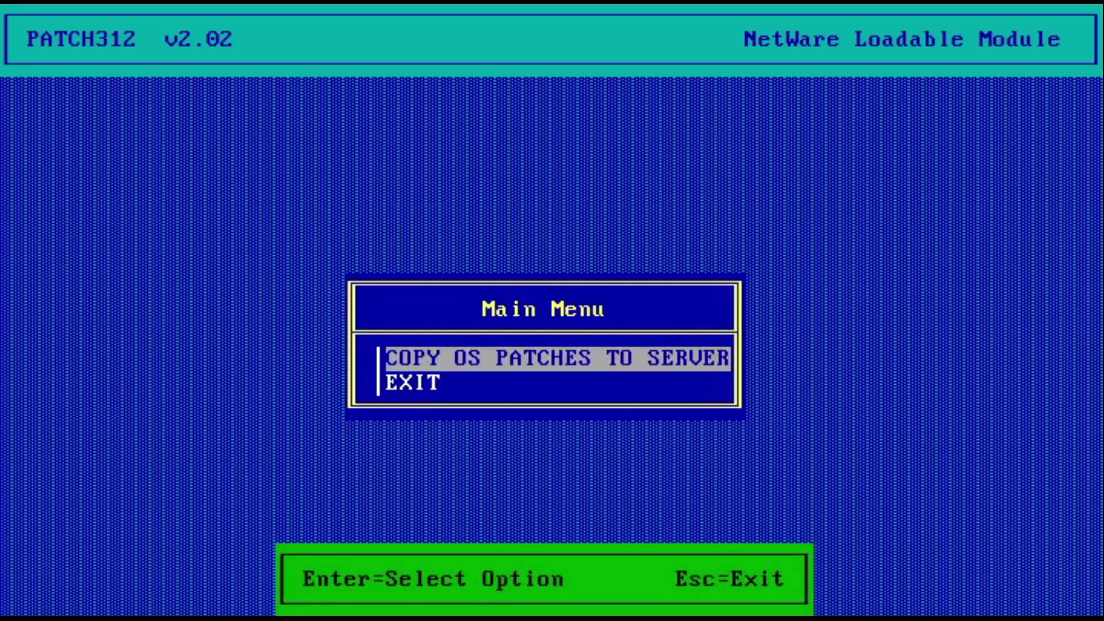
key("Return")
type("SYS:312PTD")
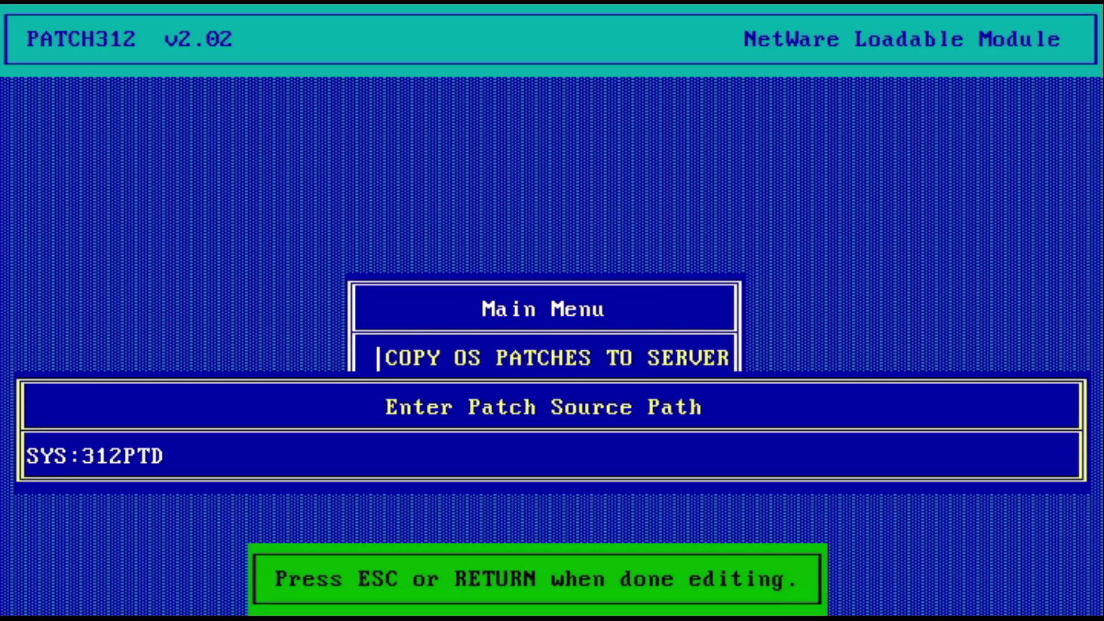
key("Return")
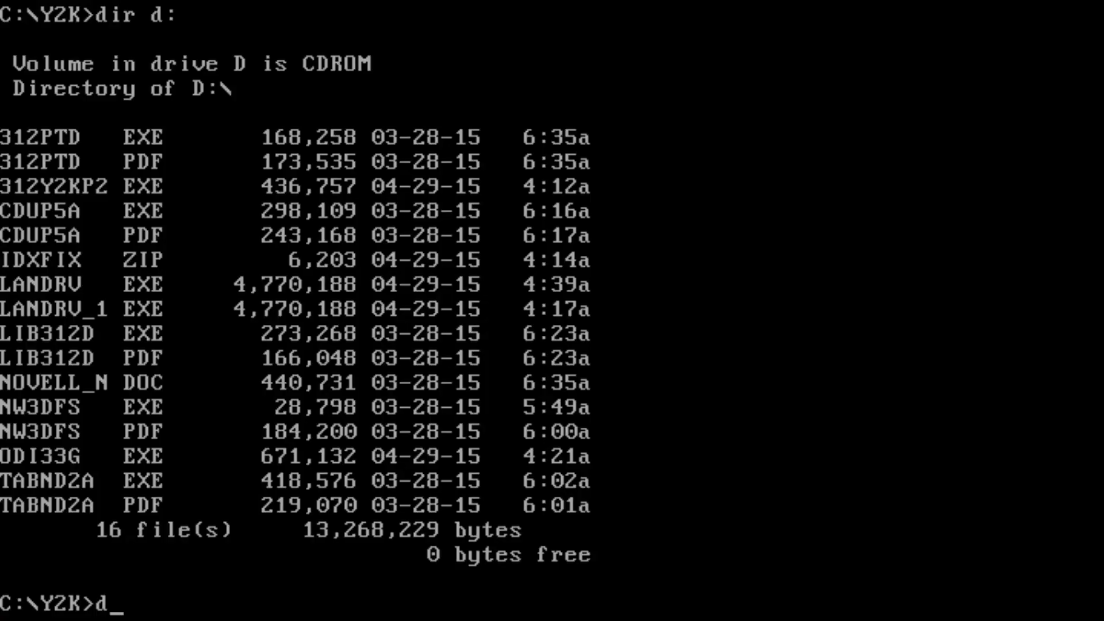
Step: Extract the 312Y2KP2 patch and xcopy c:\y2k\*.* /s onto drive Y, answering All
type(":\\312y2kp2")
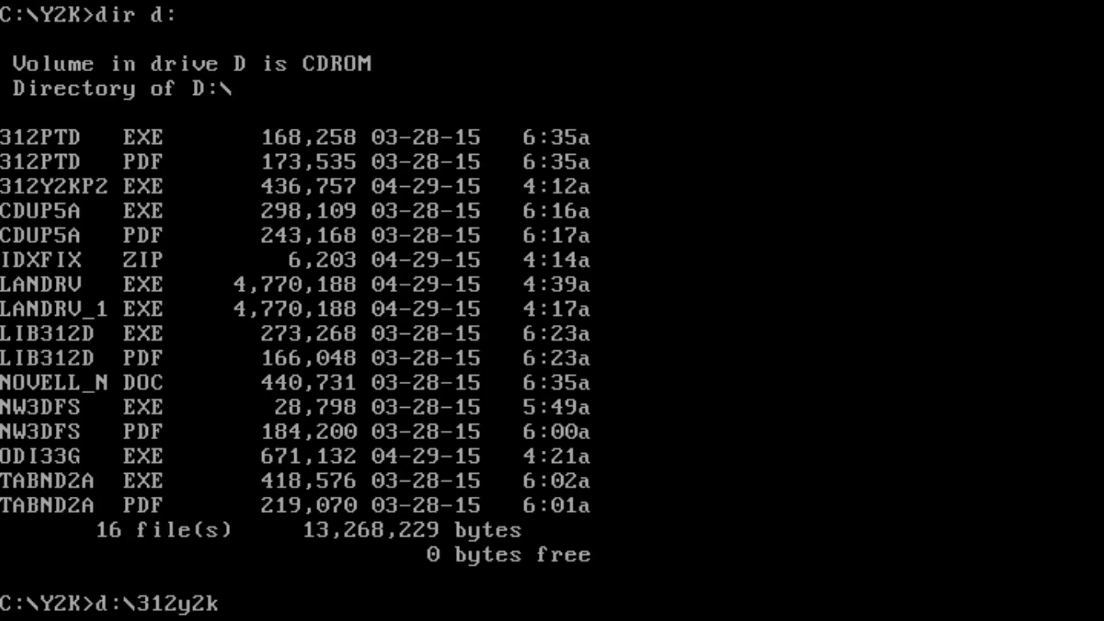
key("Return")
type("yy:")
key("Return")
type("xcop")
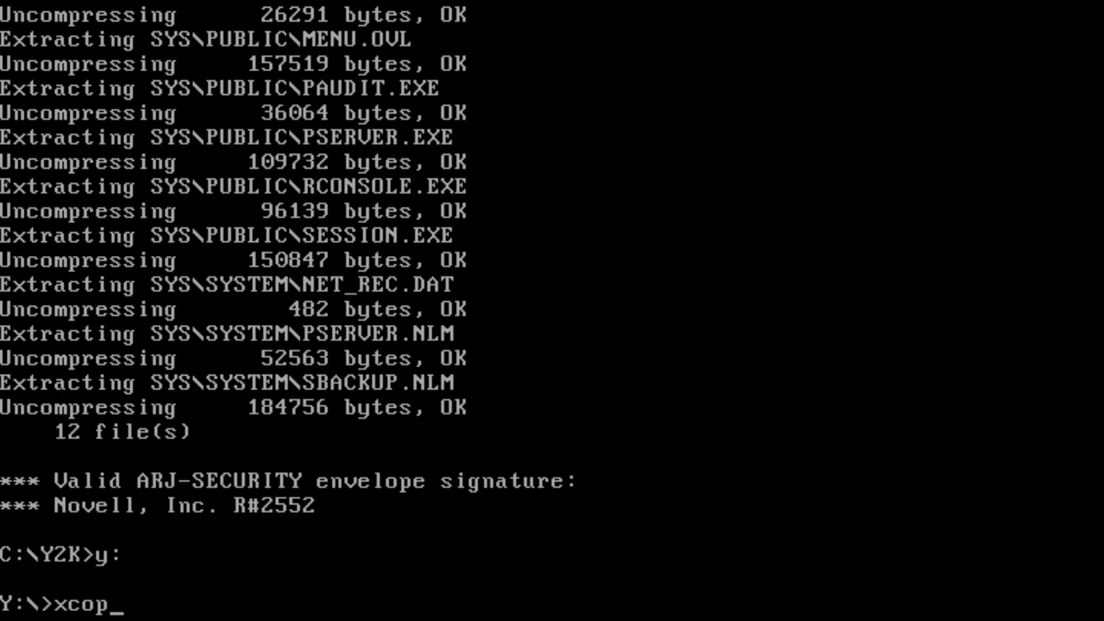
type("y c:\\y2k\\*.* . /s")
key("Return")
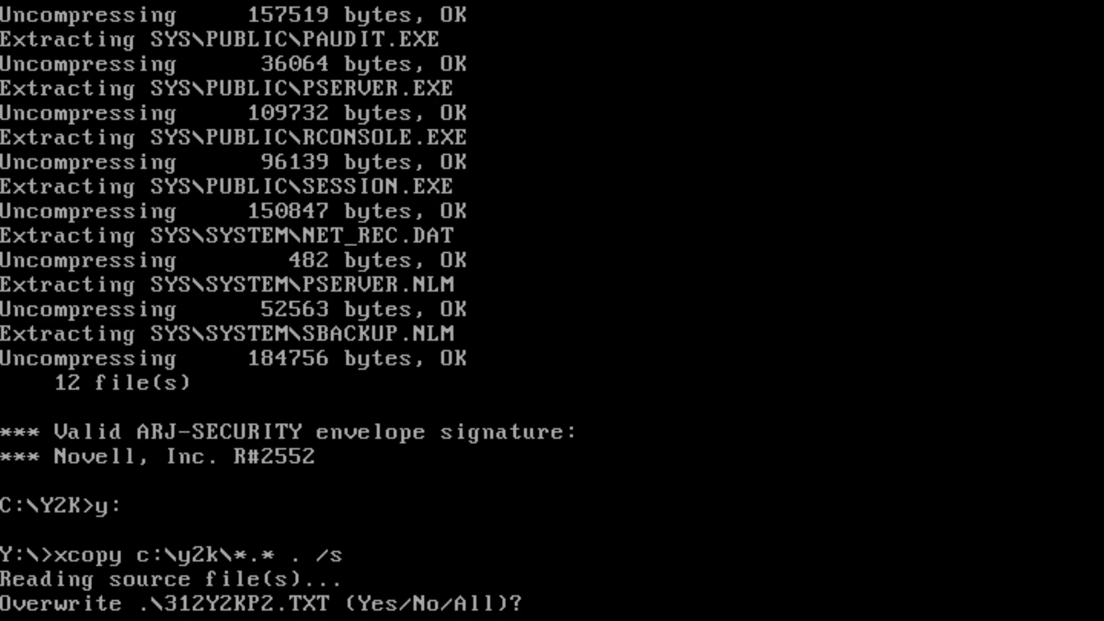
type("a")
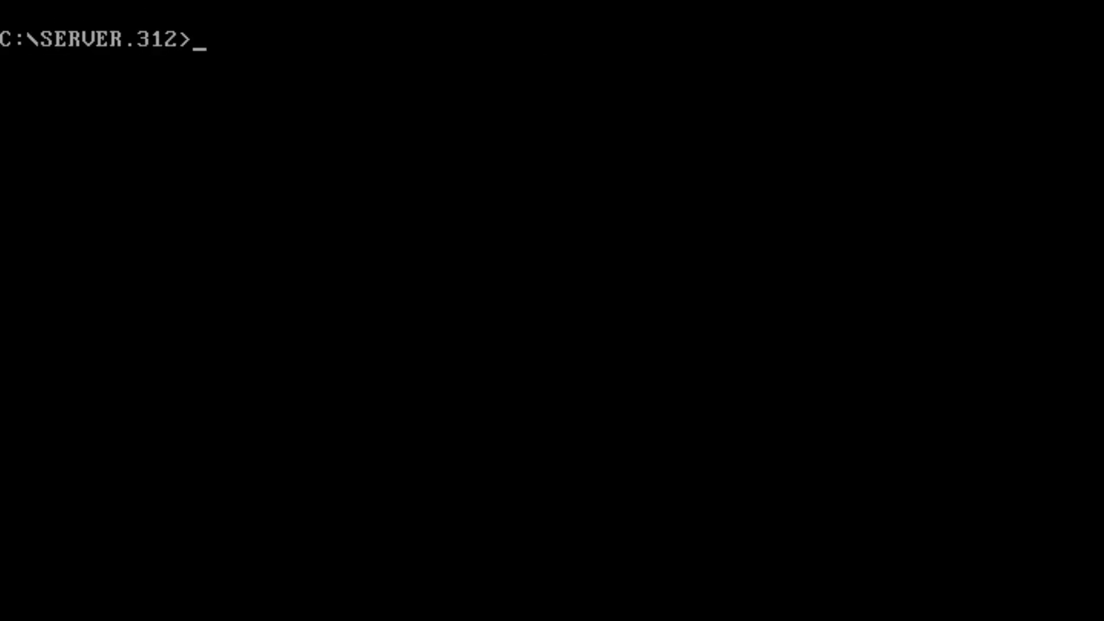
Step: Install the new loader into SERVER.EXE with lswap, start the server, and list drive mappings
type("lswap c:\\s")
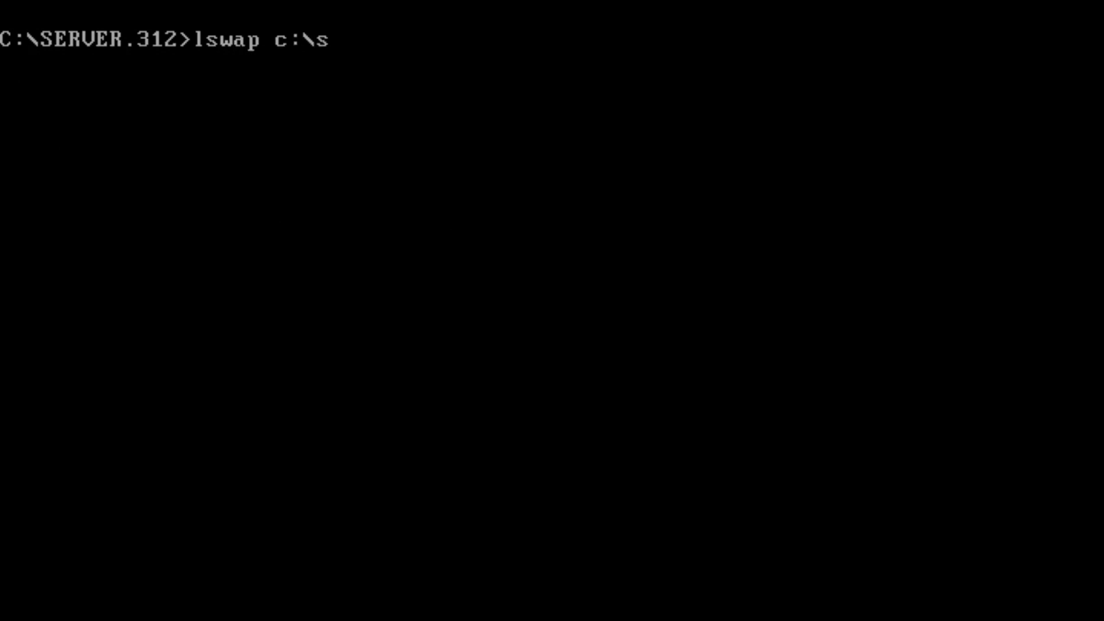
type("erver.312\\loader")
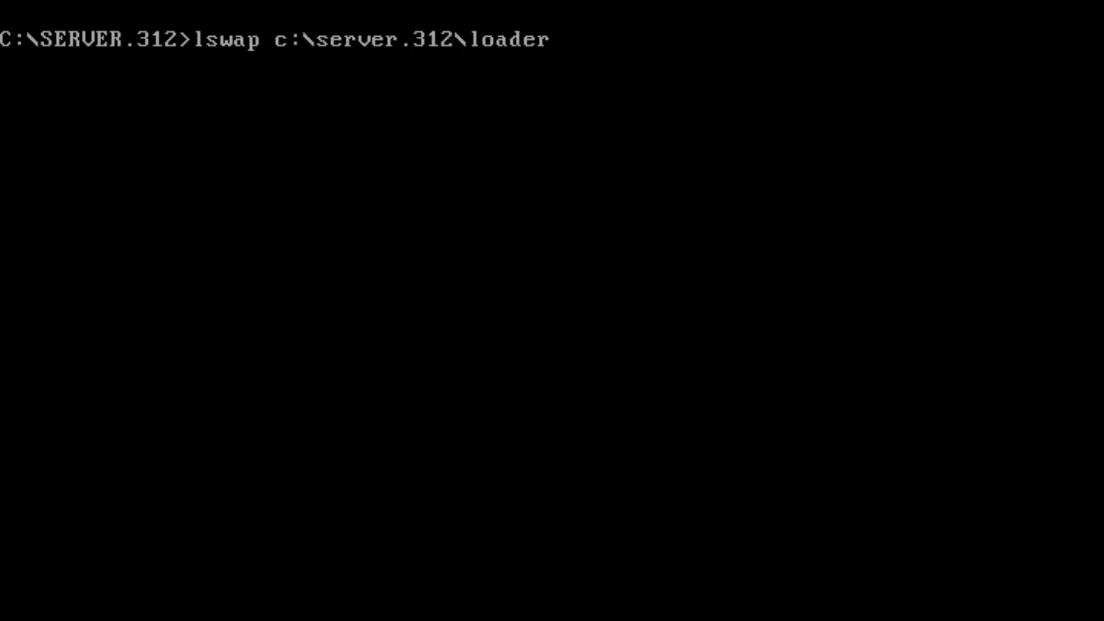
type(".exe c:\\server.312\\server.exe")
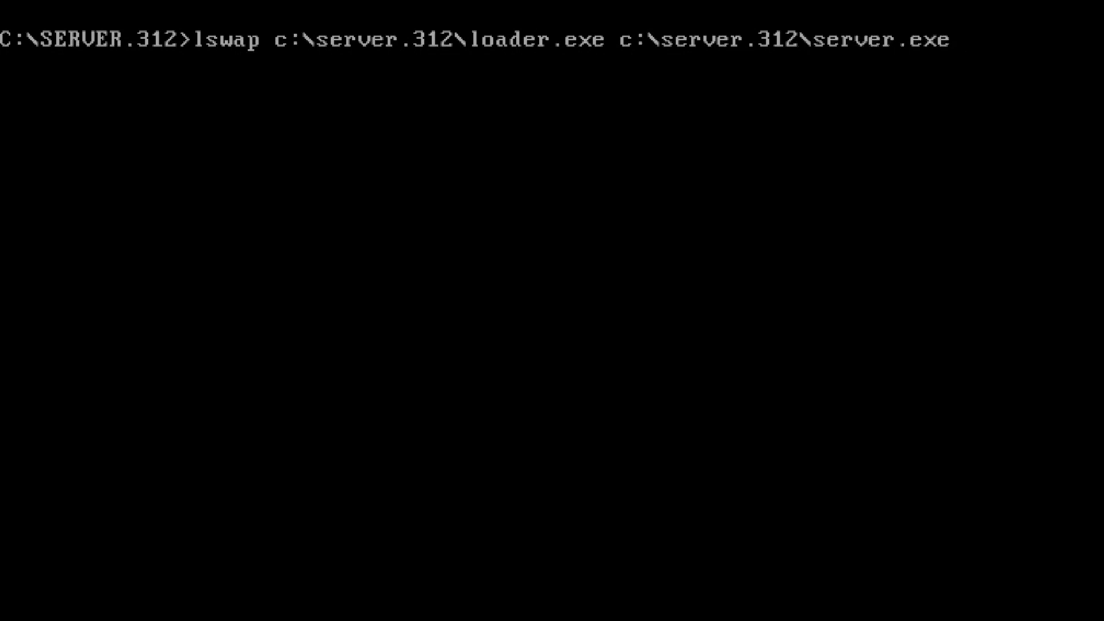
key("Return")
type("server.exe")
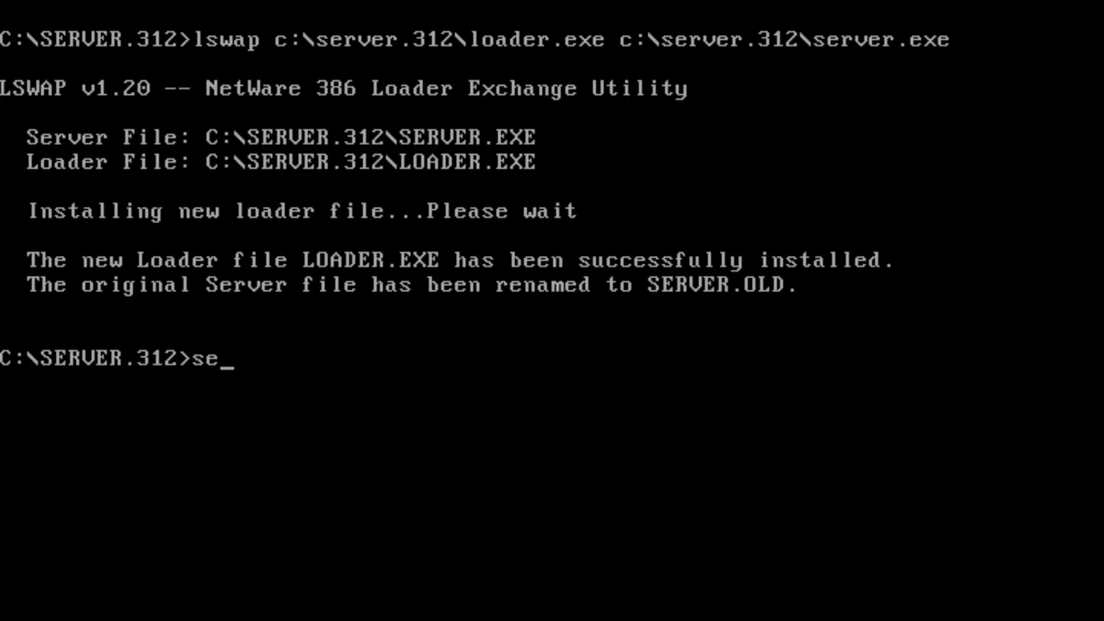
key("Return")
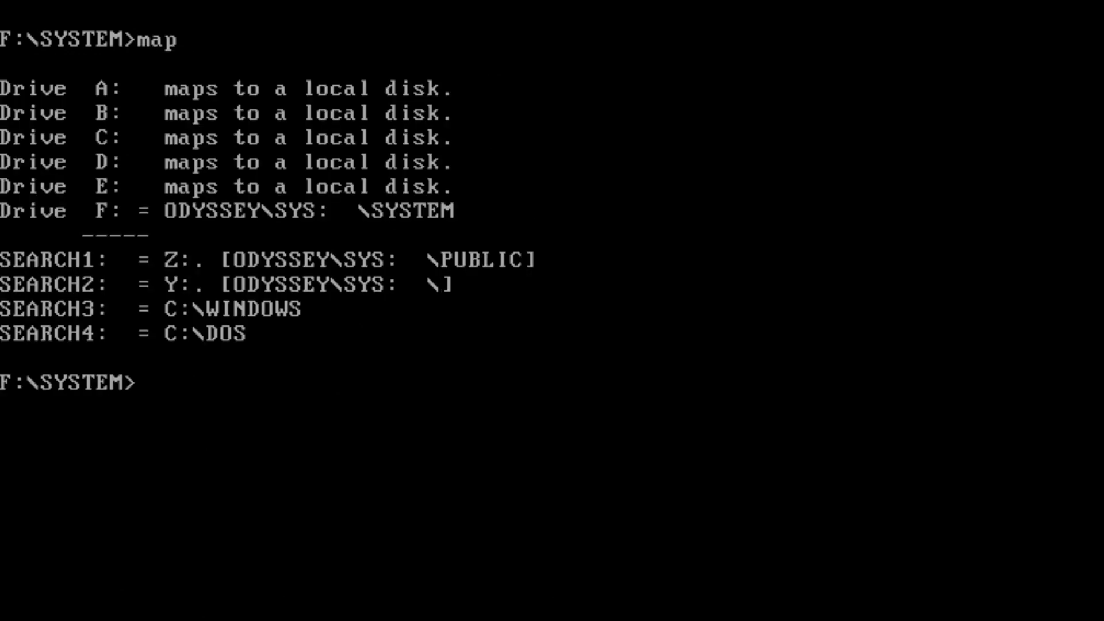
Step: Launch SESSION and move to the Drive Mappings topic
type("session")
key("Return")
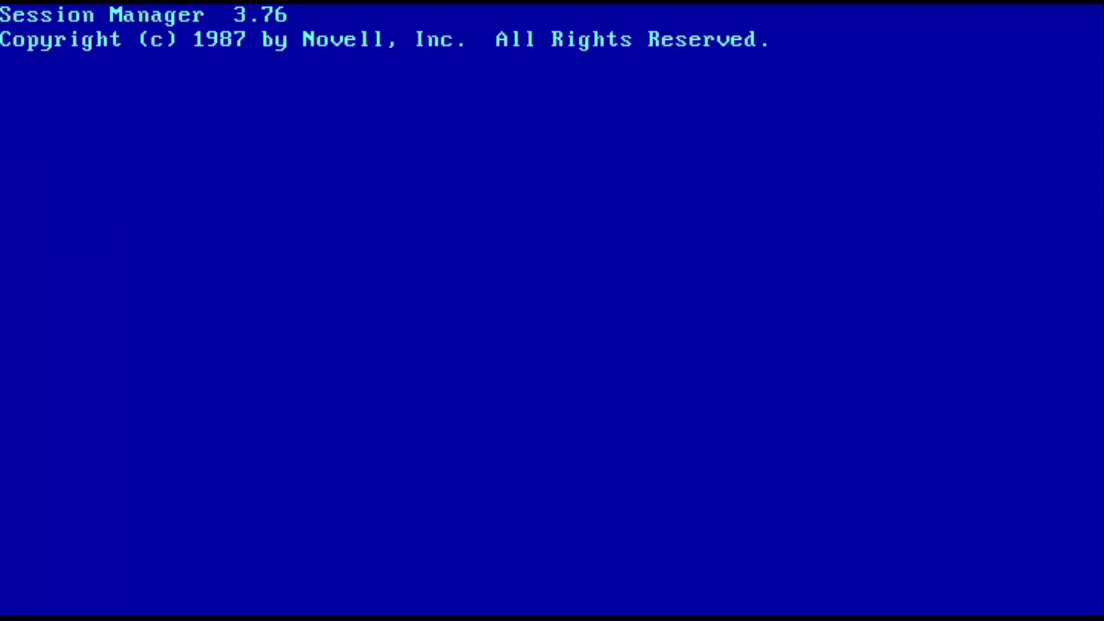
key("Return")
key("Escape")
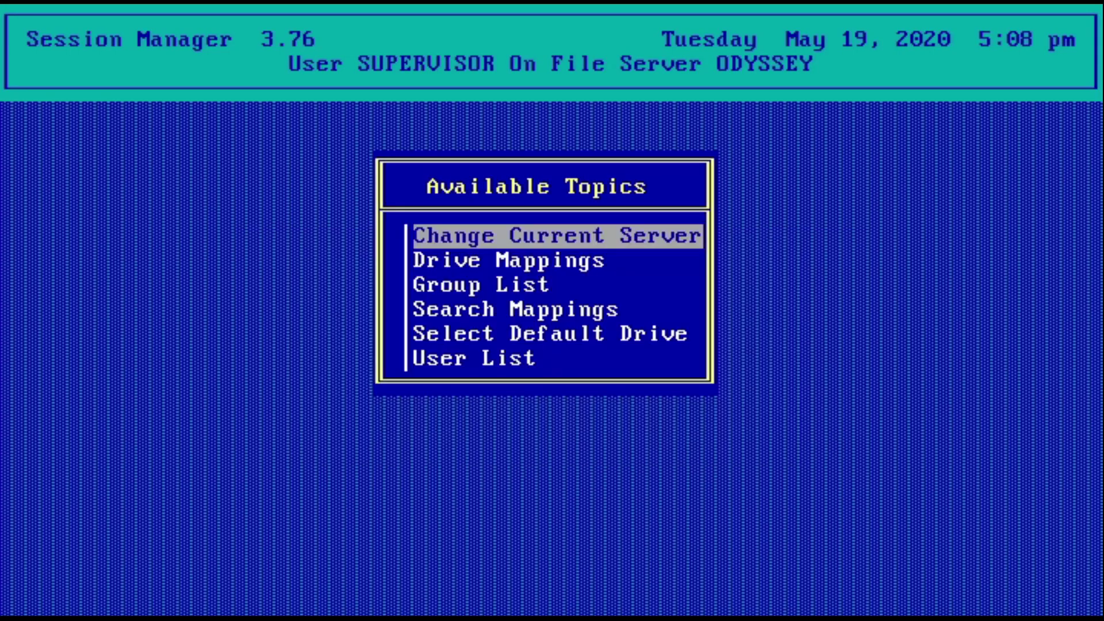
key("Down")
Step: Map drive G as a root to ODYSSEY\SYS:NCMDR, then exit SESSION
key("Return")
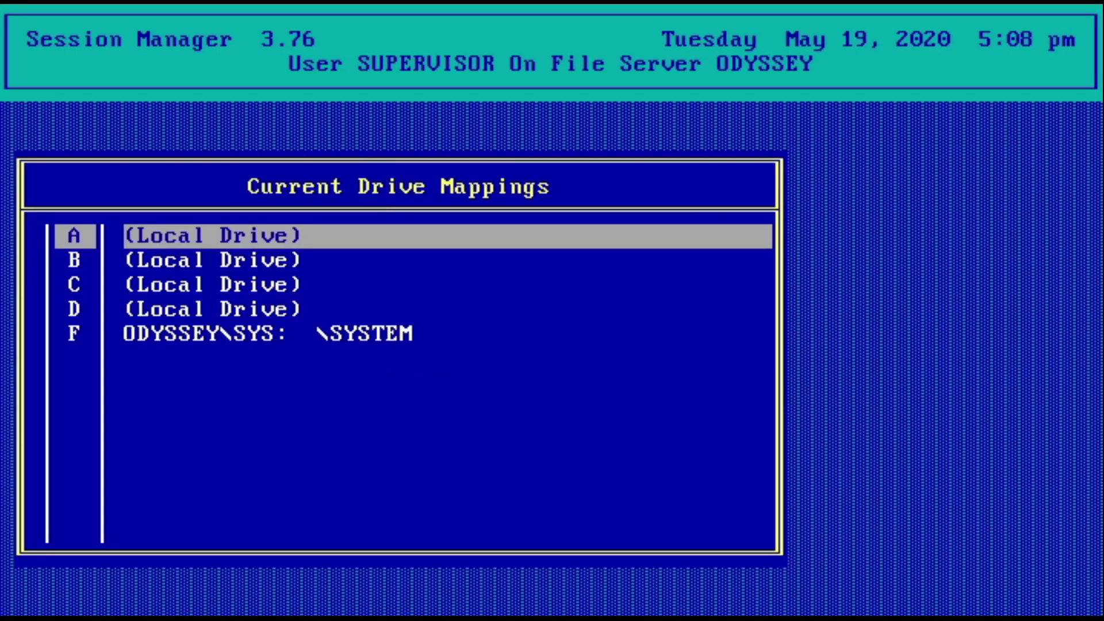
key("Insert")
key("Return")
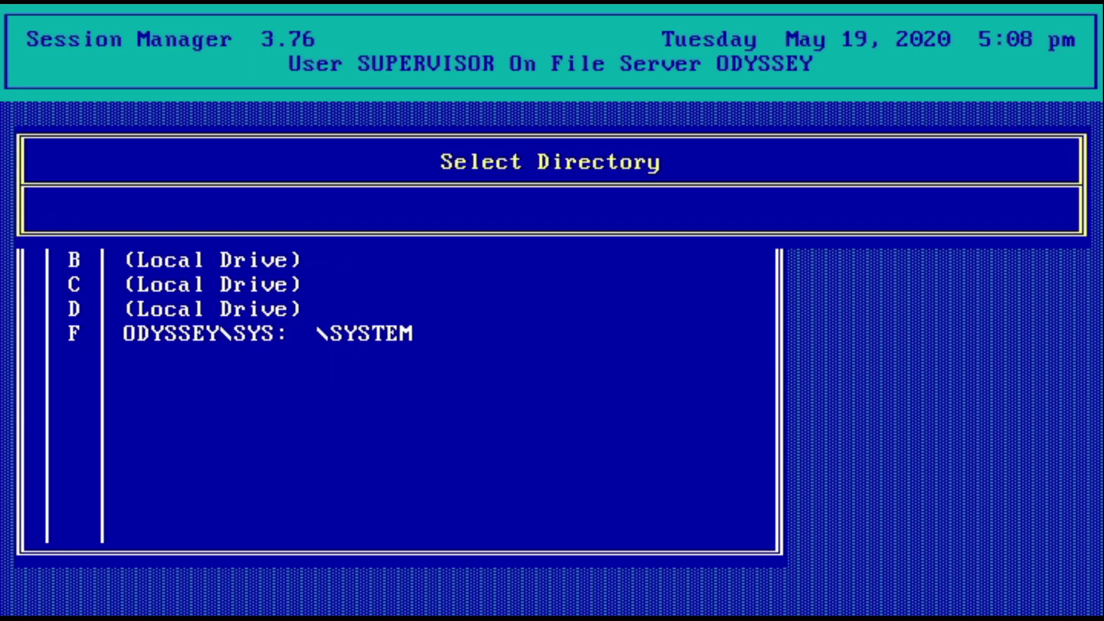
type("ODYSSE")
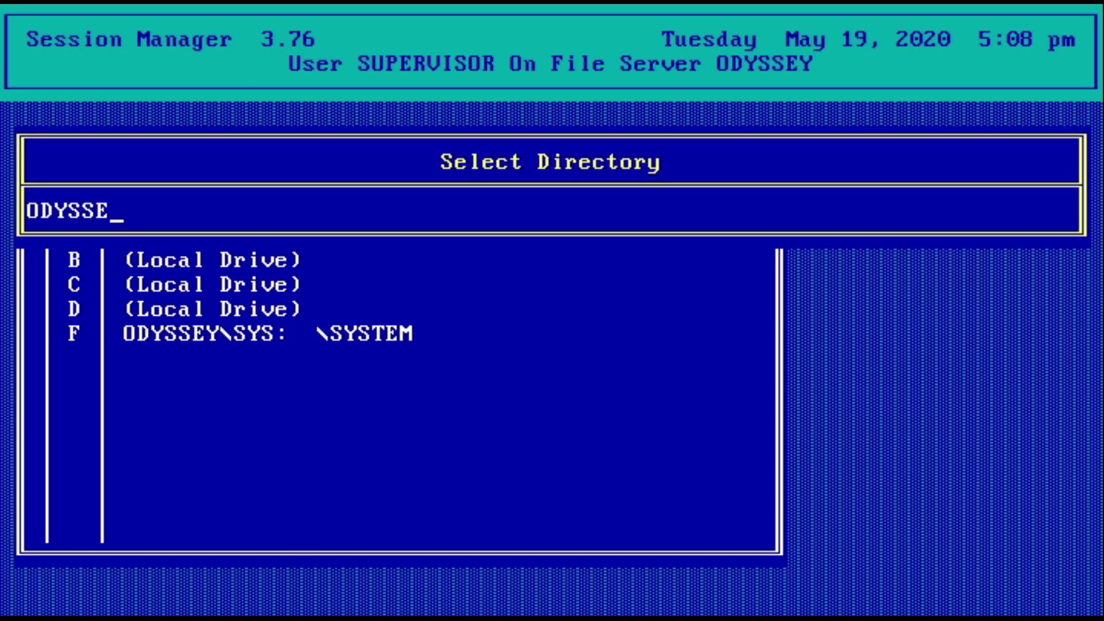
type("Y\\SYS:MCMDR")
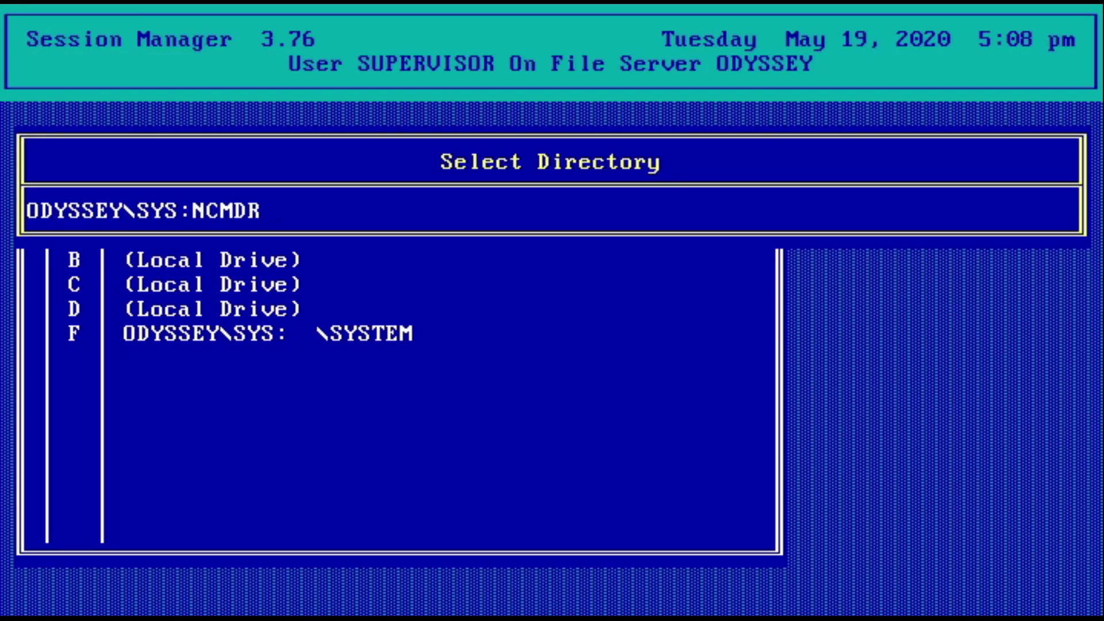
key("Return")
key("Down")
key("Return")
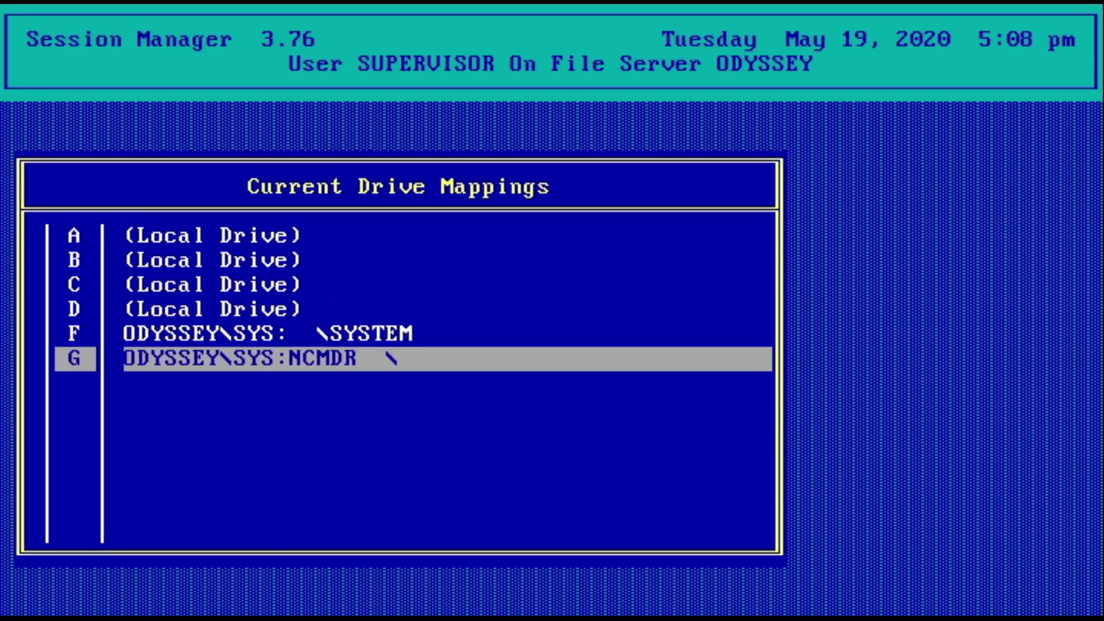
key("Escape")
key("Escape")
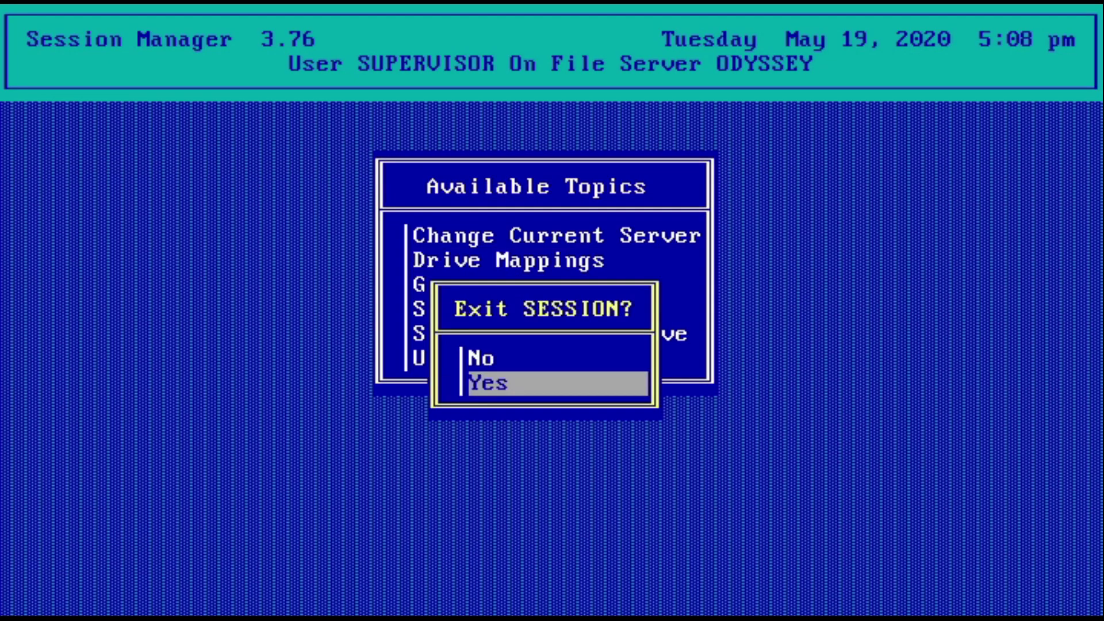
key("Return")
Step: Switch to drive G: and list its contents, showing HI.TXT
type("g:")
key("Return")
type("dir")
key("Return")
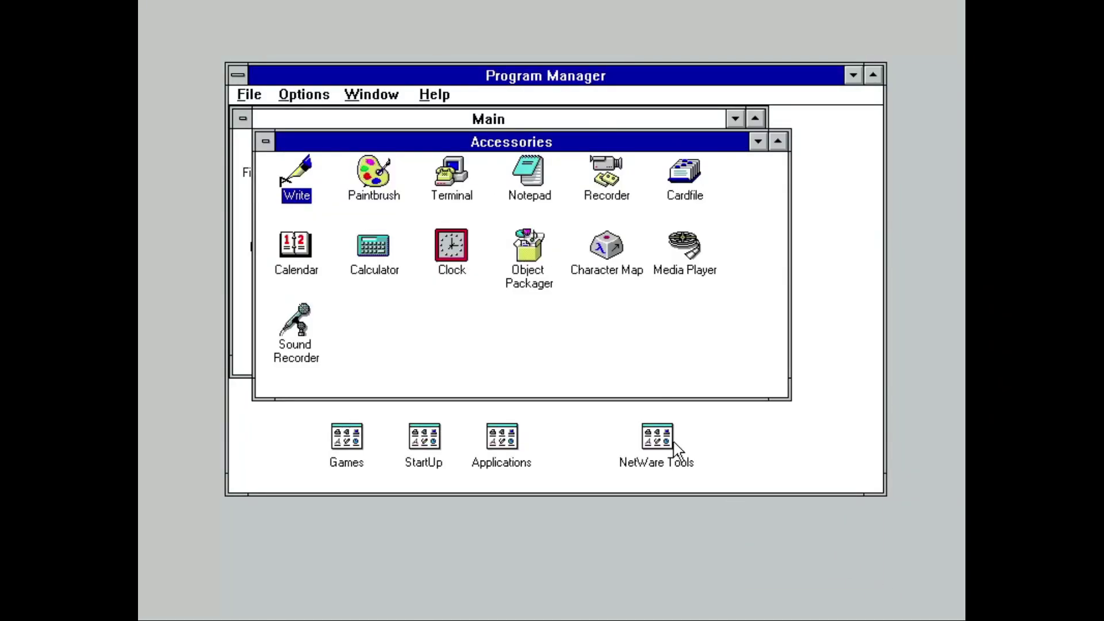
Step: Permanently map drive H: to the FFIGHTER folder on ODYSSEY\SYS, then close Drive Connections
double_click(665, 457)
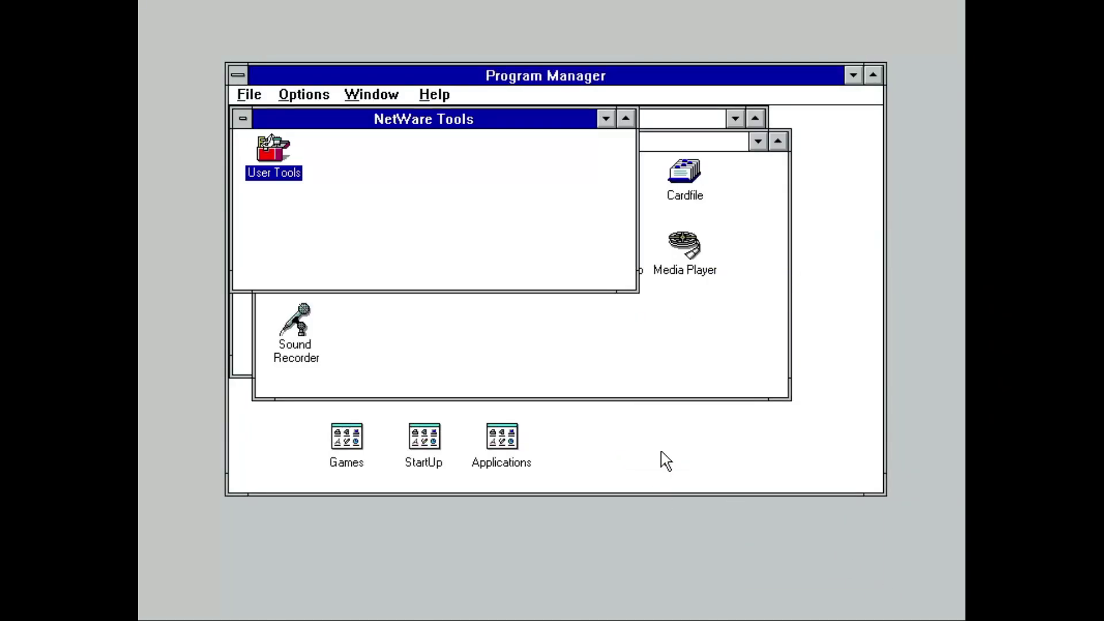
double_click(274, 152)
left_click(331, 357)
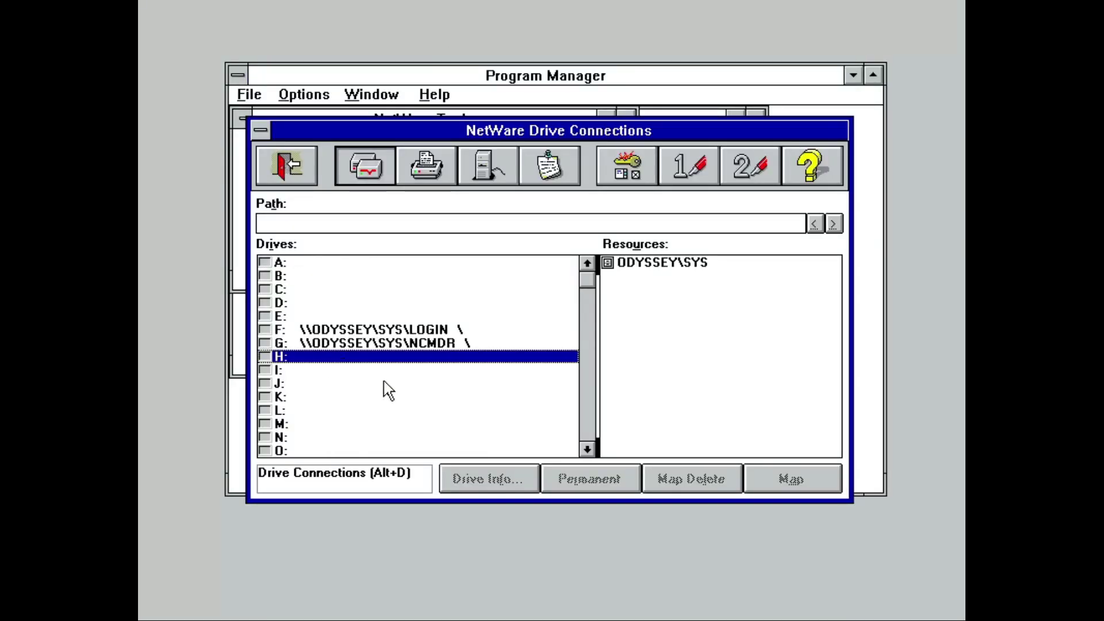
double_click(662, 262)
left_click(670, 320)
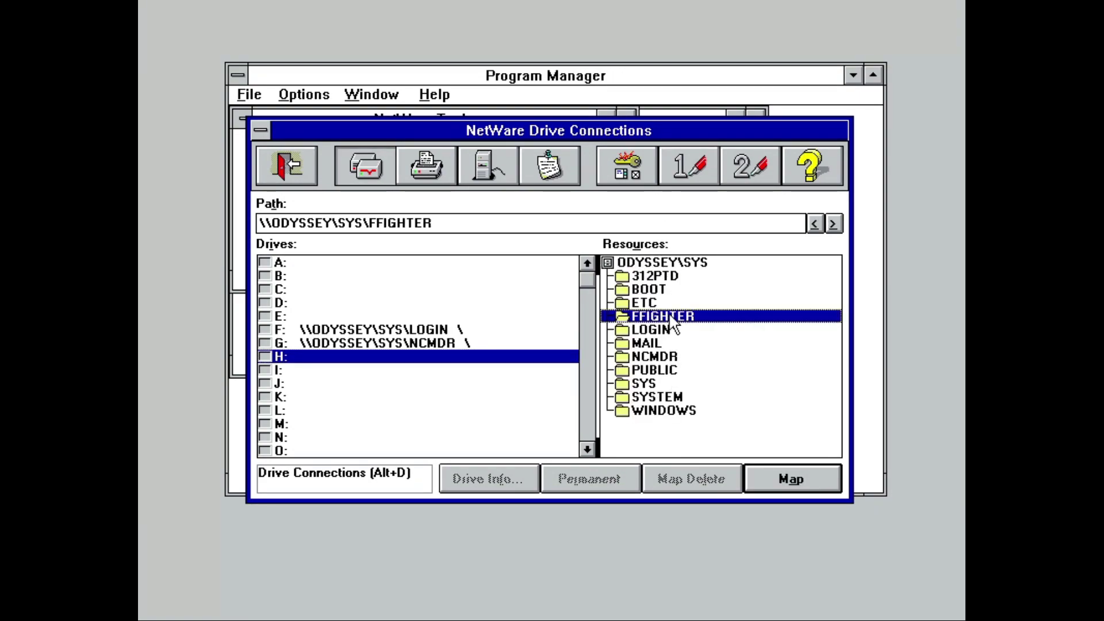
left_click(767, 474)
left_click(593, 488)
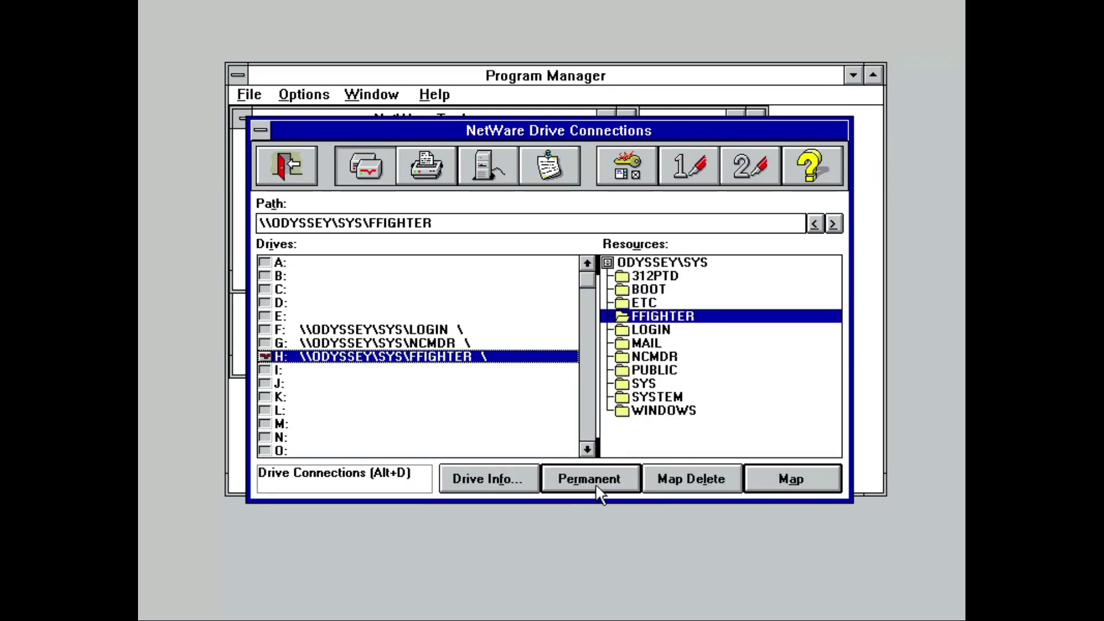
left_click(299, 161)
left_click(244, 98)
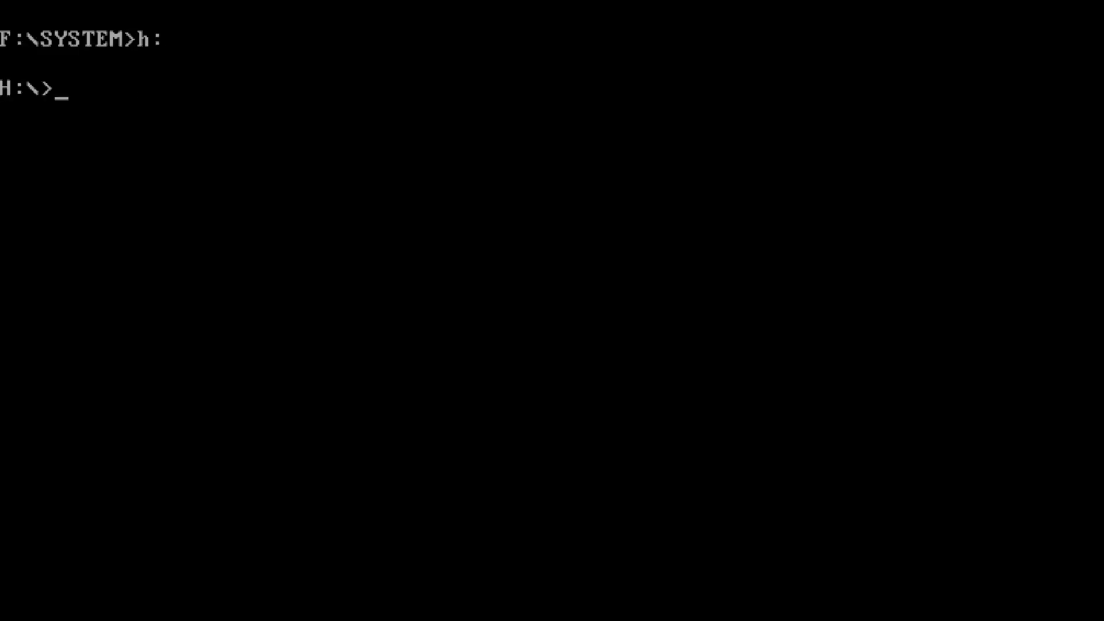
Step: List drive H: from DOS and read the help topic on enabling permanent connections
type("dir")
key("Return")
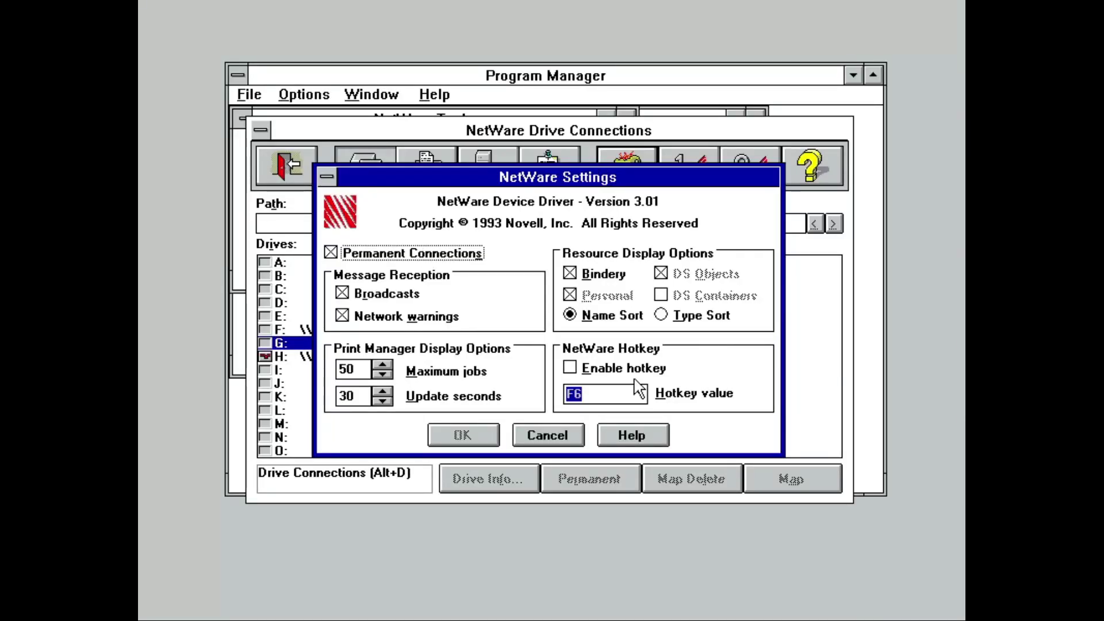
left_click(665, 436)
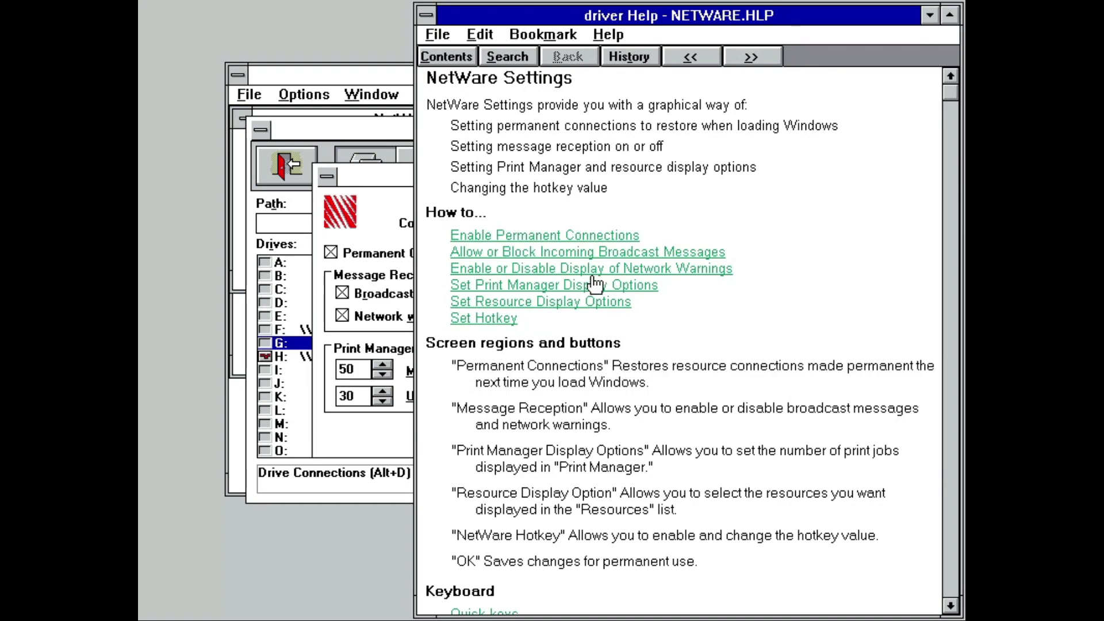
left_click(591, 235)
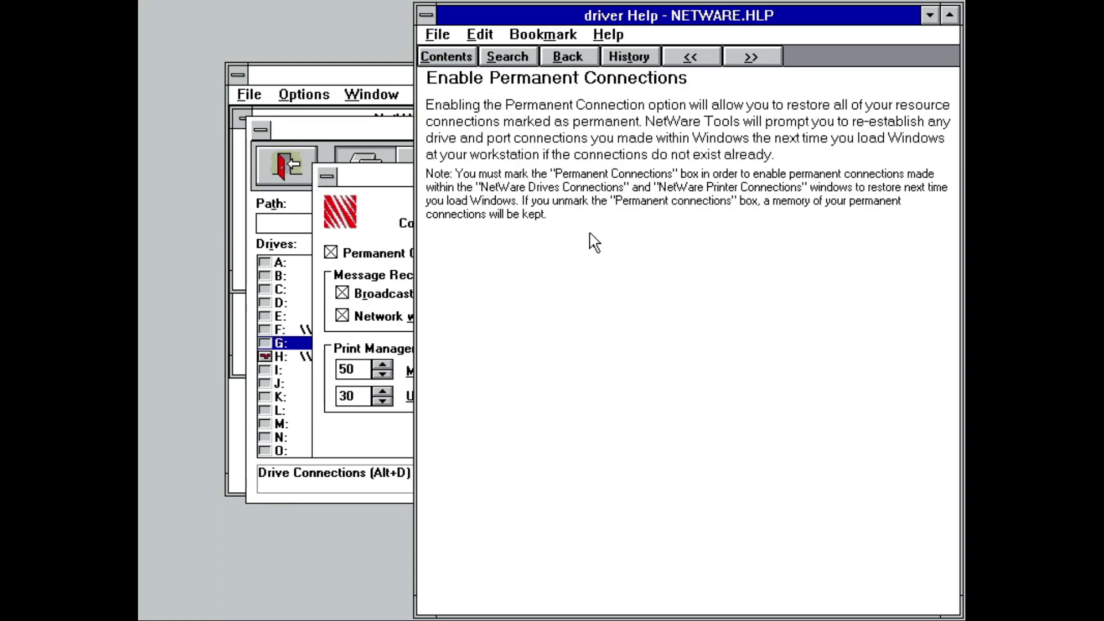
key("alt+F4")
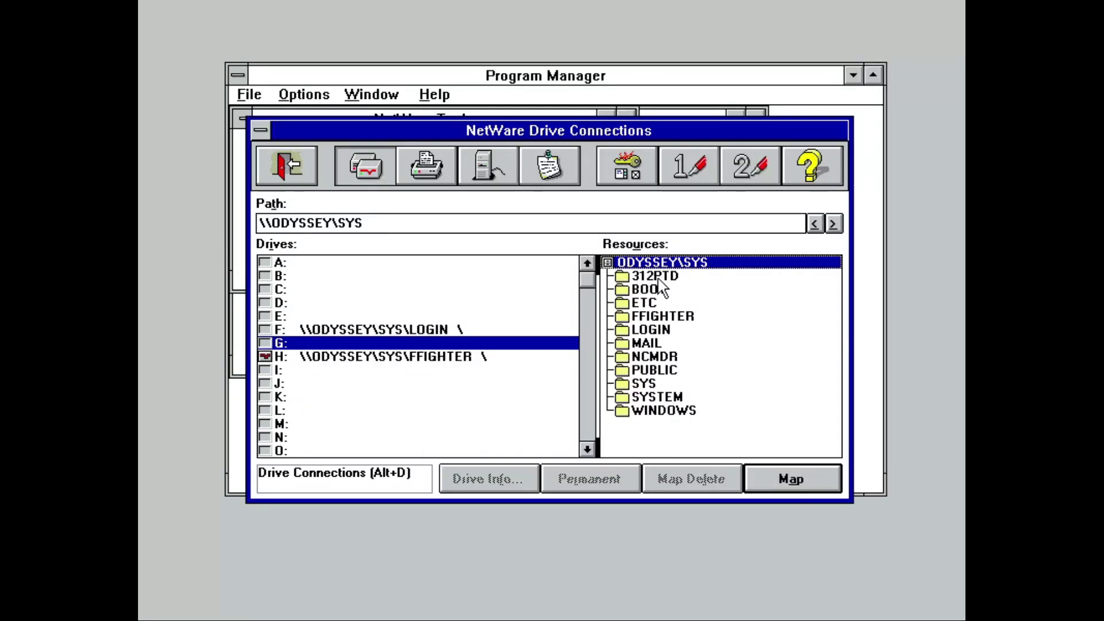
Step: Map drive G: permanently to the ODYSSEY\SYS\312PTD folder
double_click(656, 276)
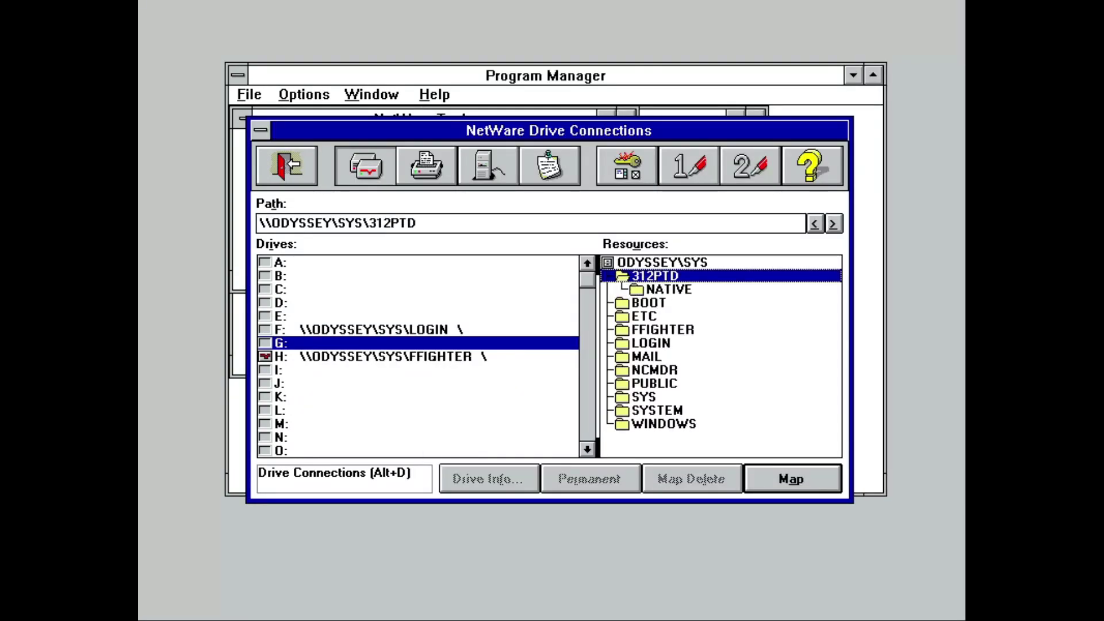
left_click(779, 473)
left_click(613, 473)
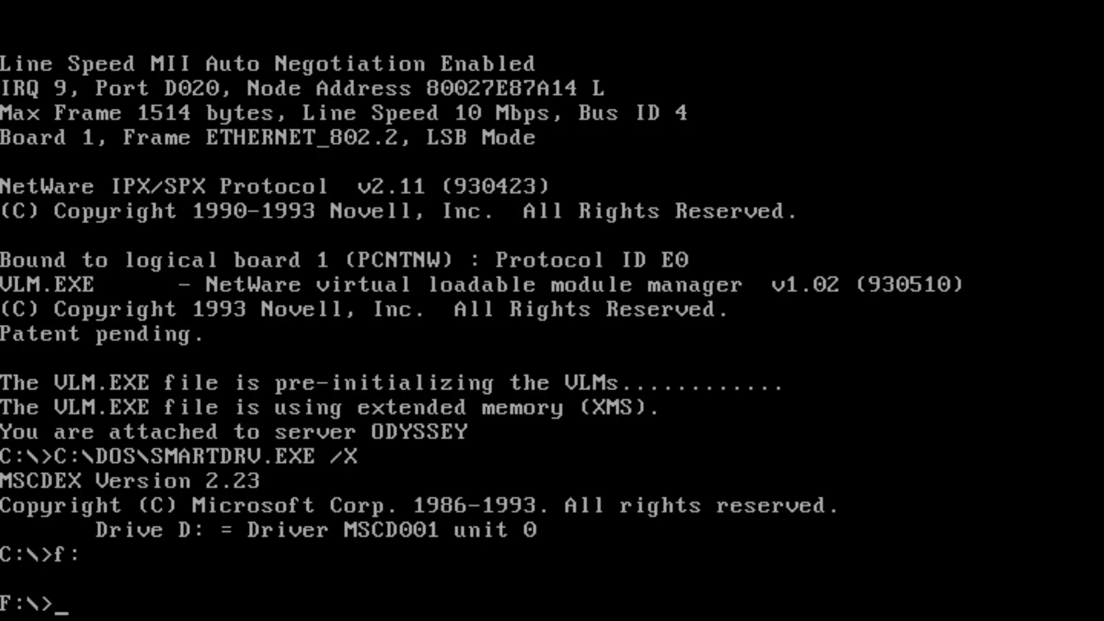
Step: Log in as supervisor, switch to drive Z:, and launch SYSCON
type("login")
key("Return")
type("su")
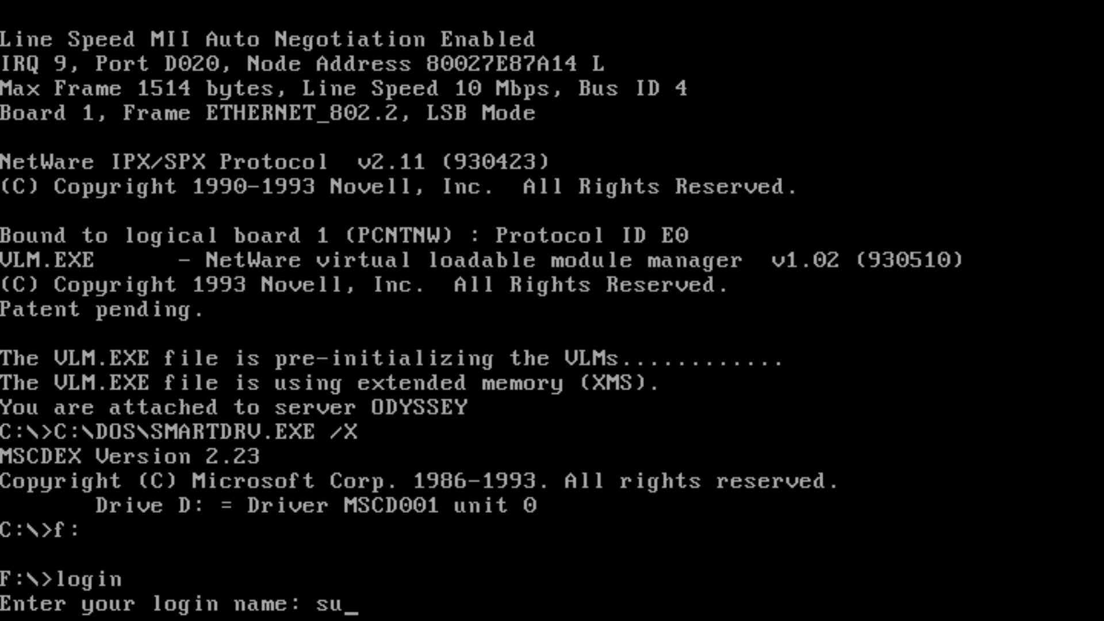
type("pervisor")
key("Return")
type("z:")
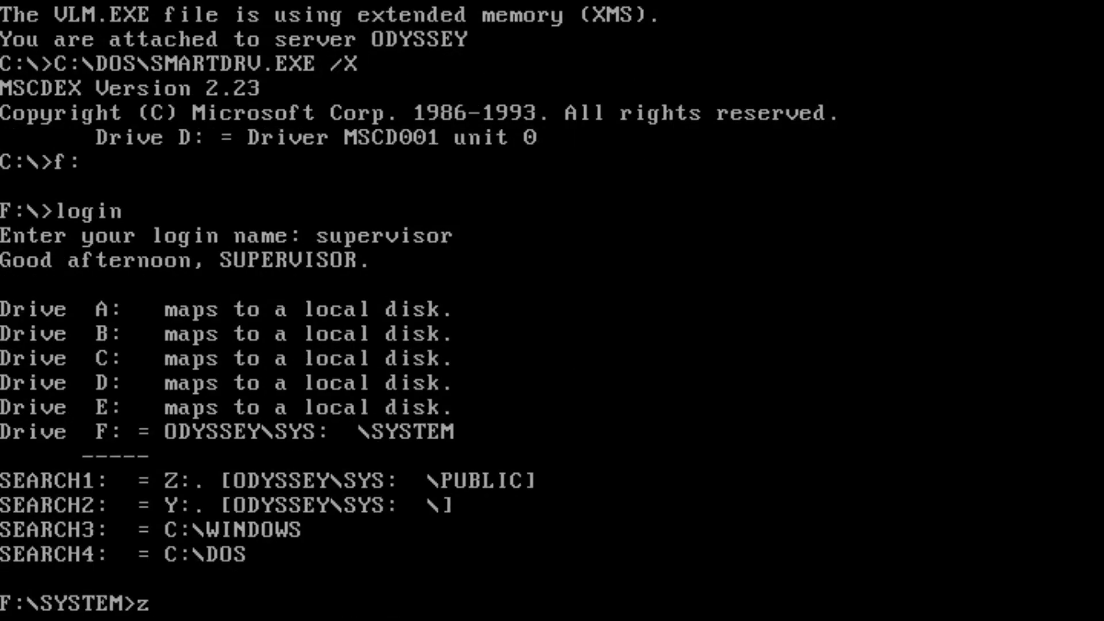
key("Return")
type("syscon")
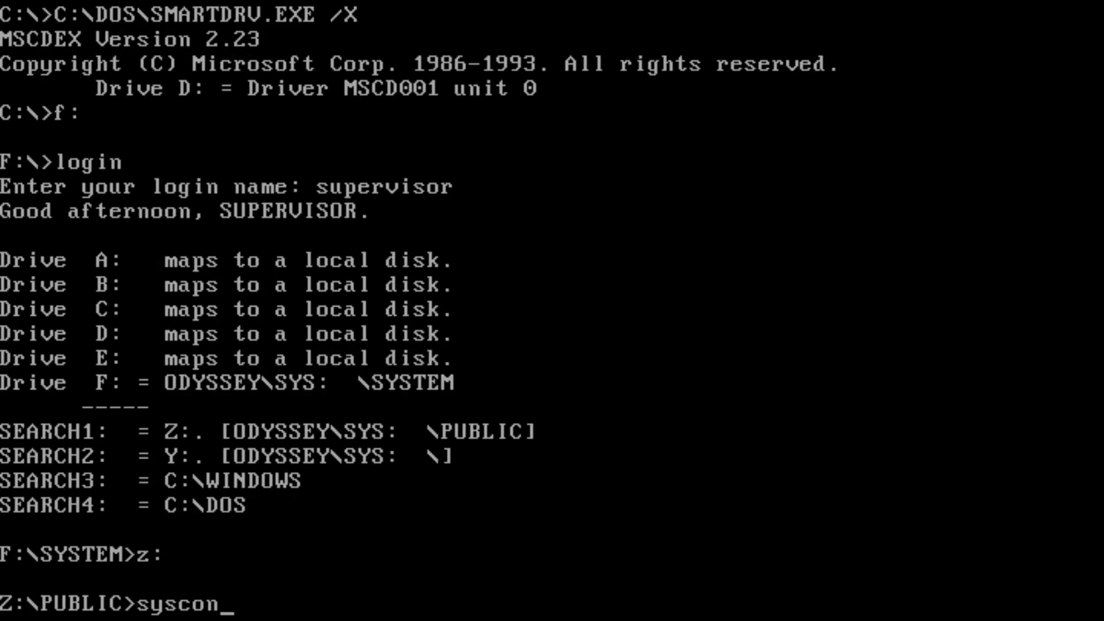
key("Return")
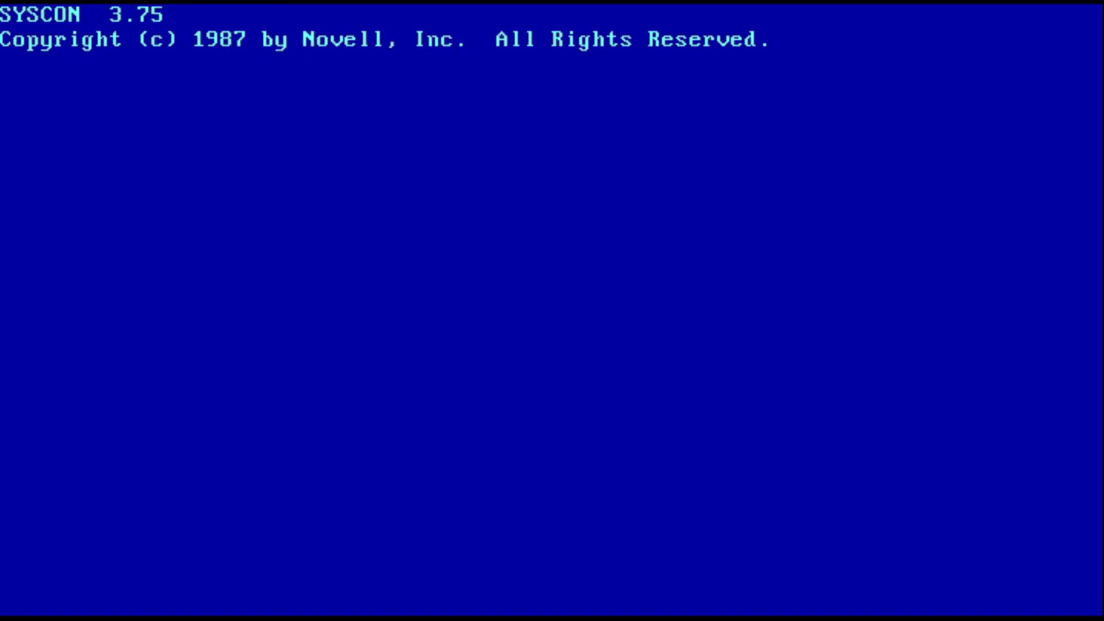
Step: Open the login script of user NCOMMANDER from User Information
key("Down")
key("Down")
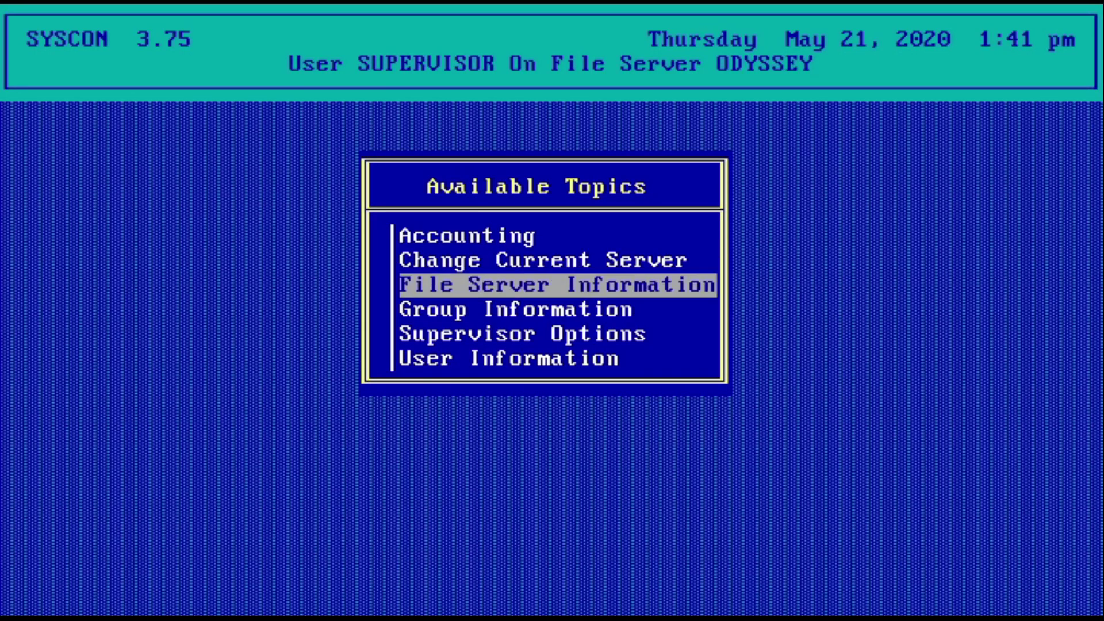
key("Down")
key("Down")
key("Down")
key("Return")
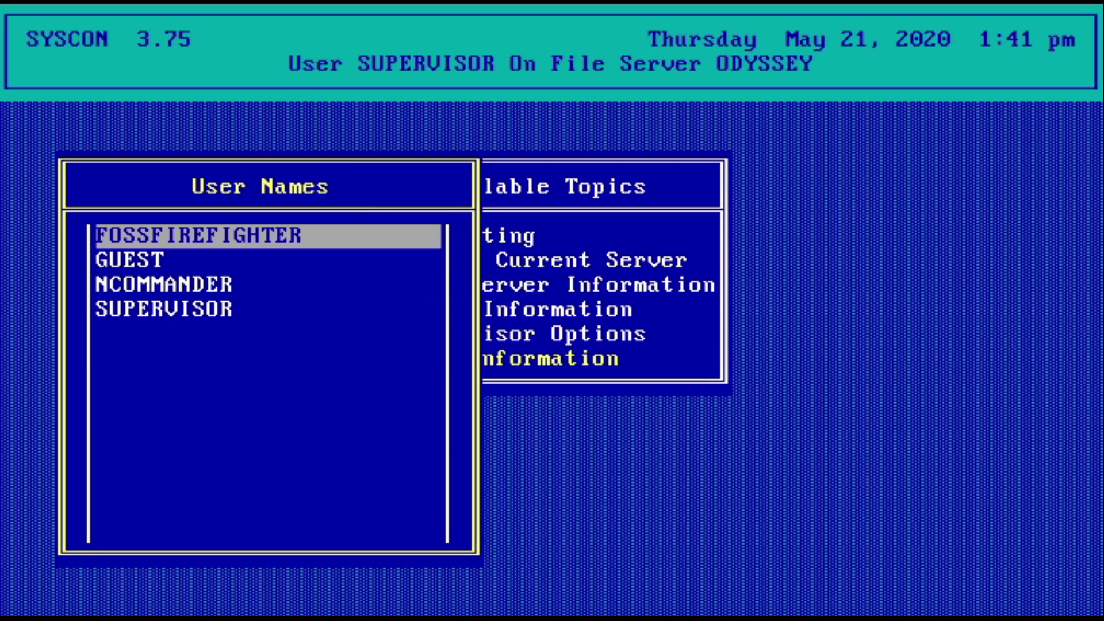
key("Down")
key("Down")
key("Return")
key("Down")
key("Down")
key("Down")
key("Down")
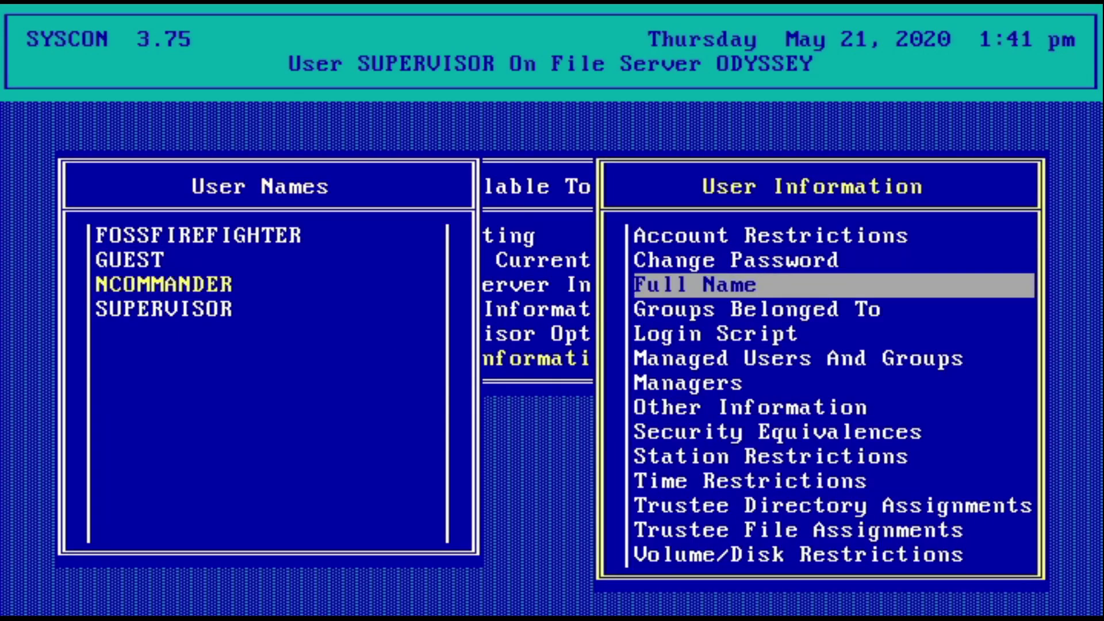
key("Return")
key("Return")
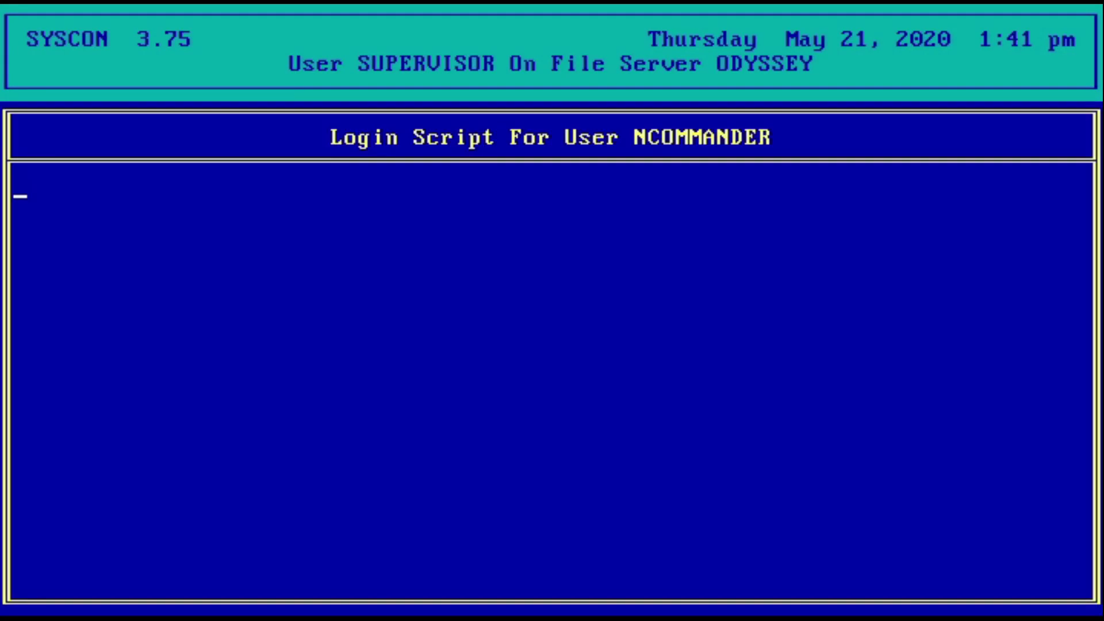
Step: Enter 'map g:=SYS:NCMDR' as the login script, save it, and exit SYSCON
type("map g")
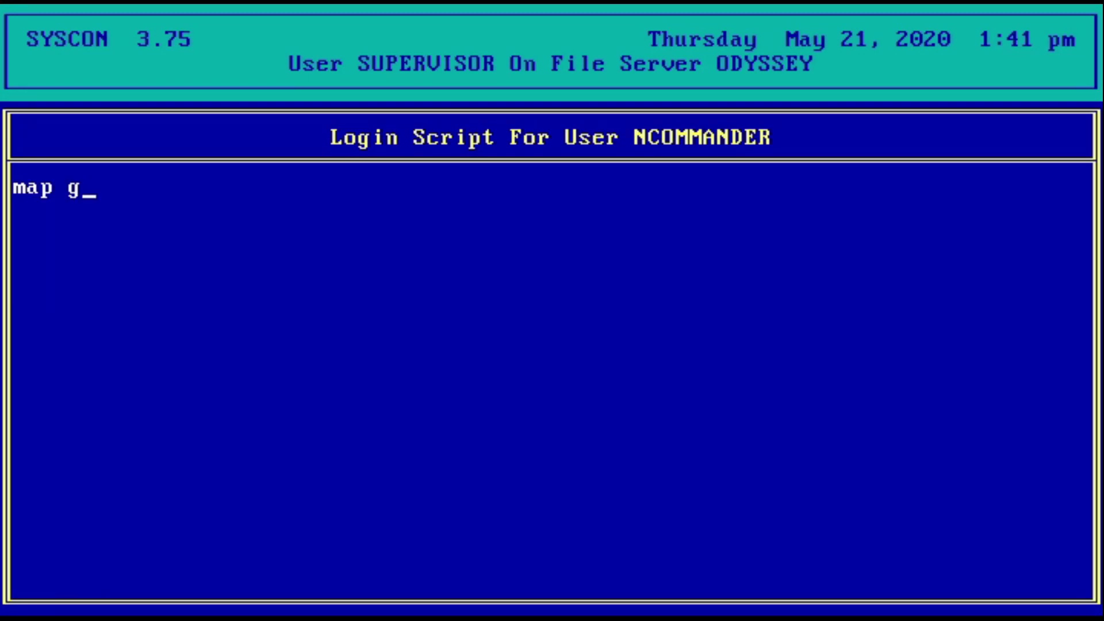
type(":=SYS:\\")
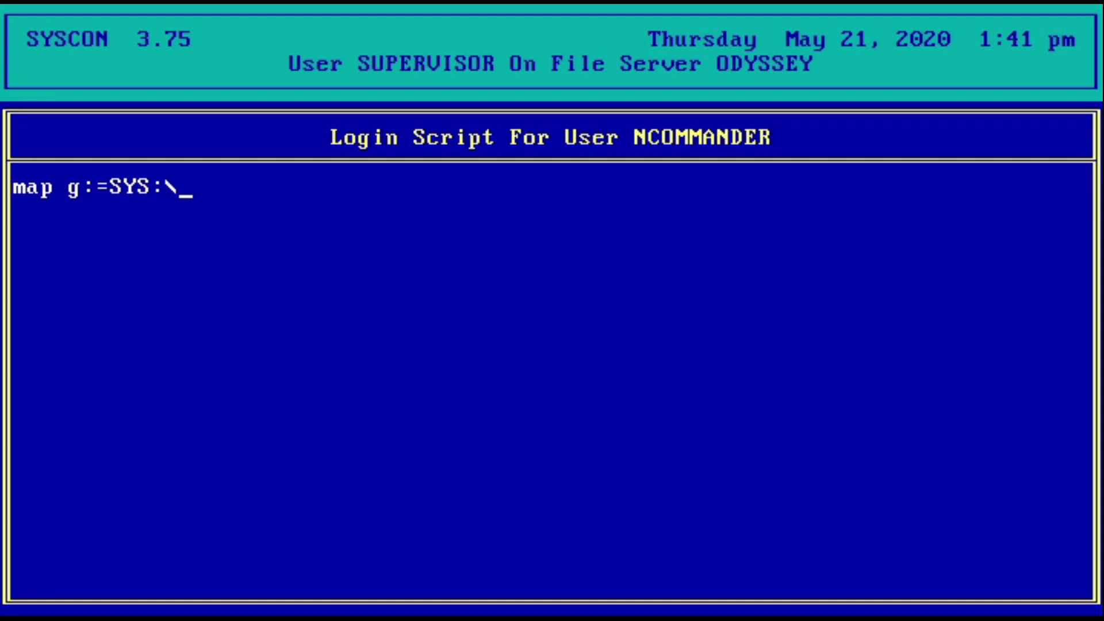
key("BackSpace")
type("NCMDR")
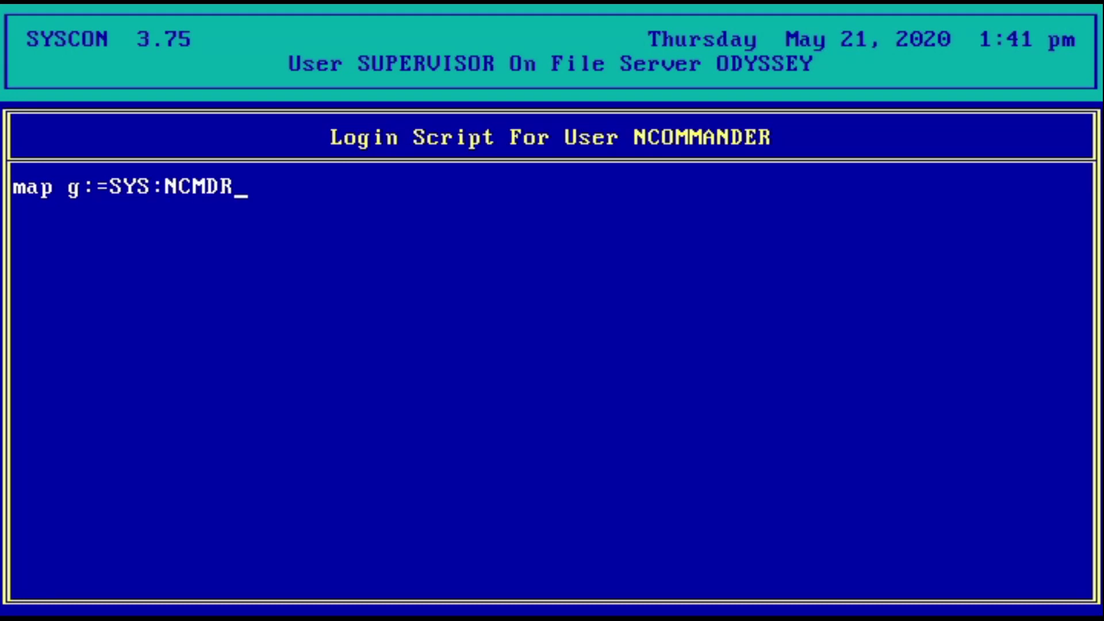
key("Escape")
key("Return")
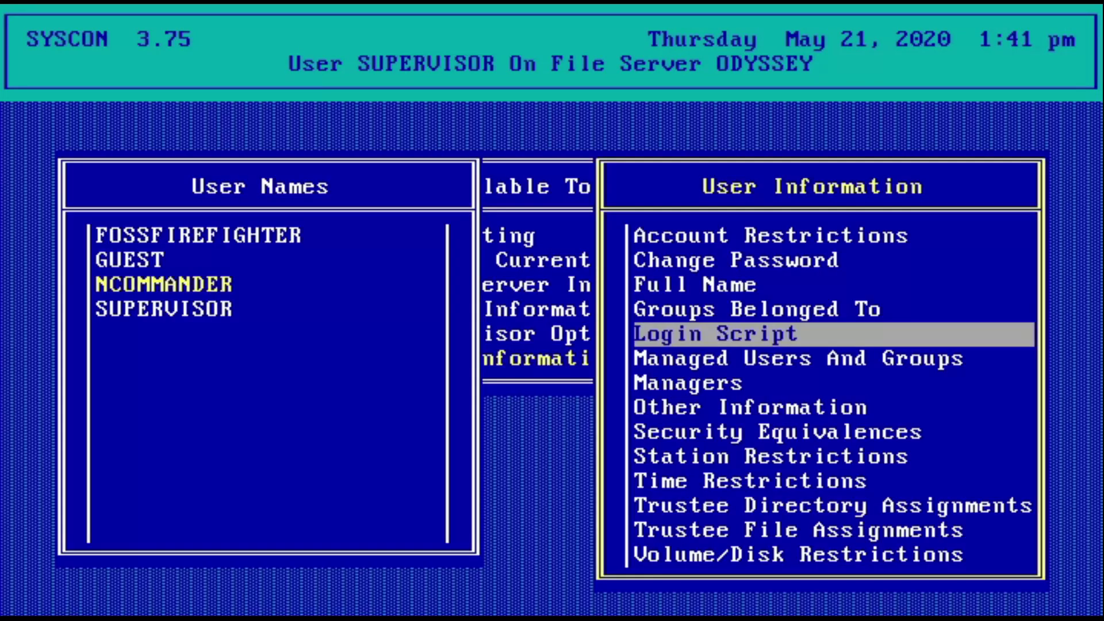
key("Escape")
key("Escape")
key("Escape")
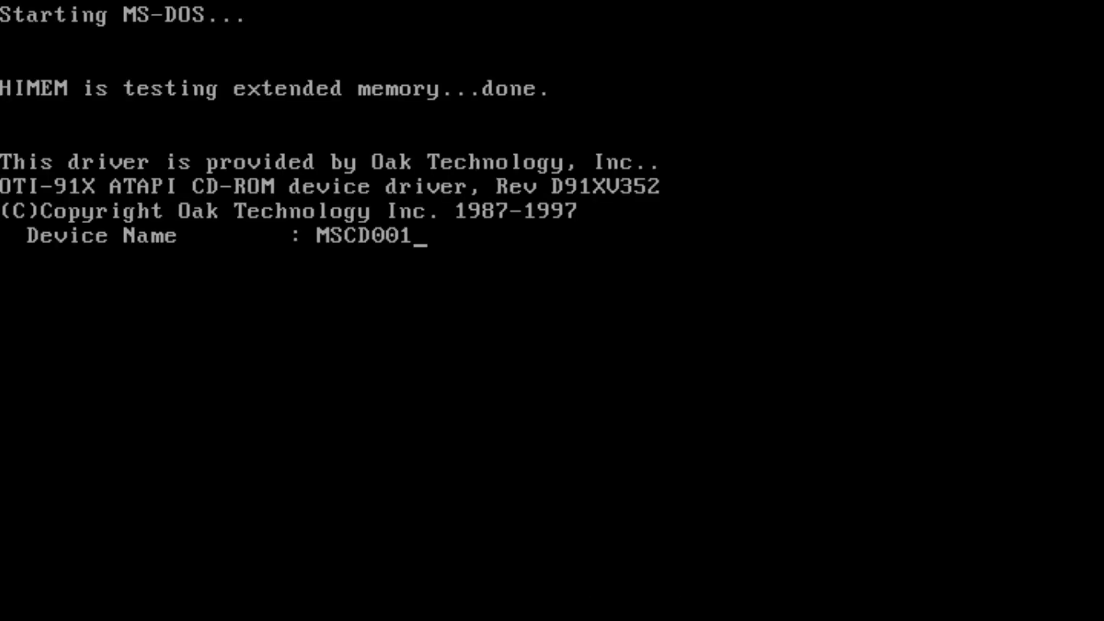
Step: Clear the screen and log in from F: as ncommander with the account password
type("cls")
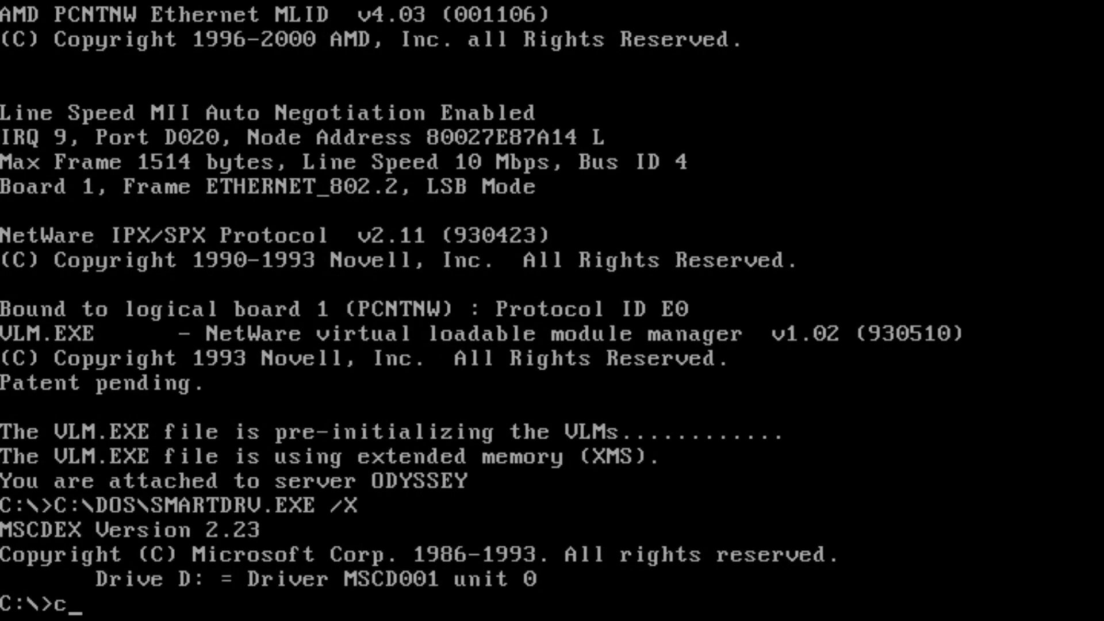
key("Return")
type("f:")
key("Return")
type("lo")
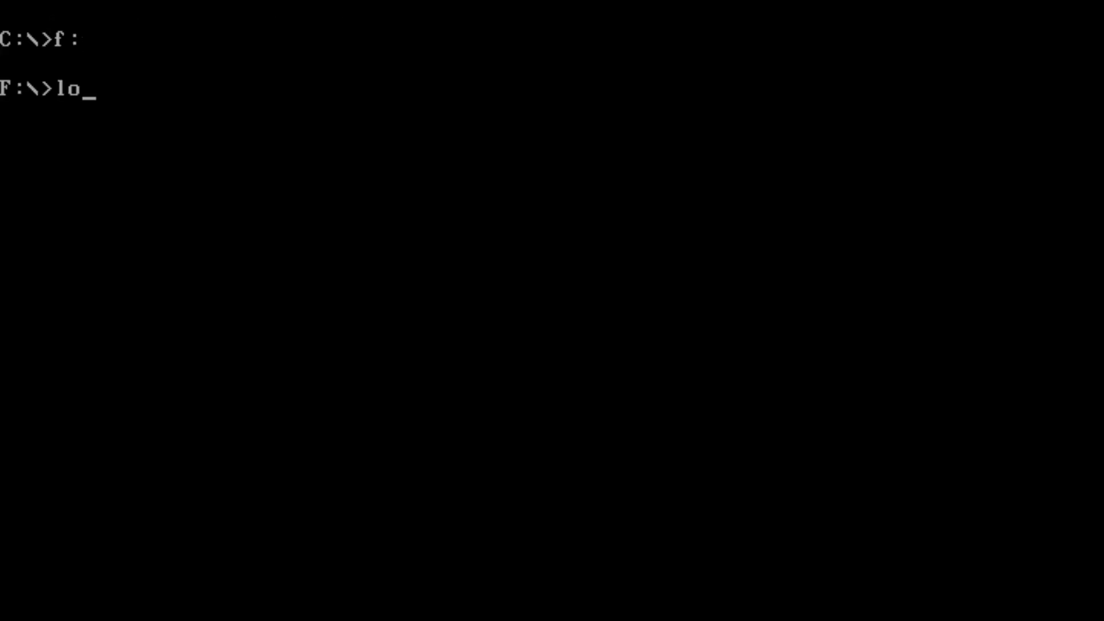
type("gin ncommander")
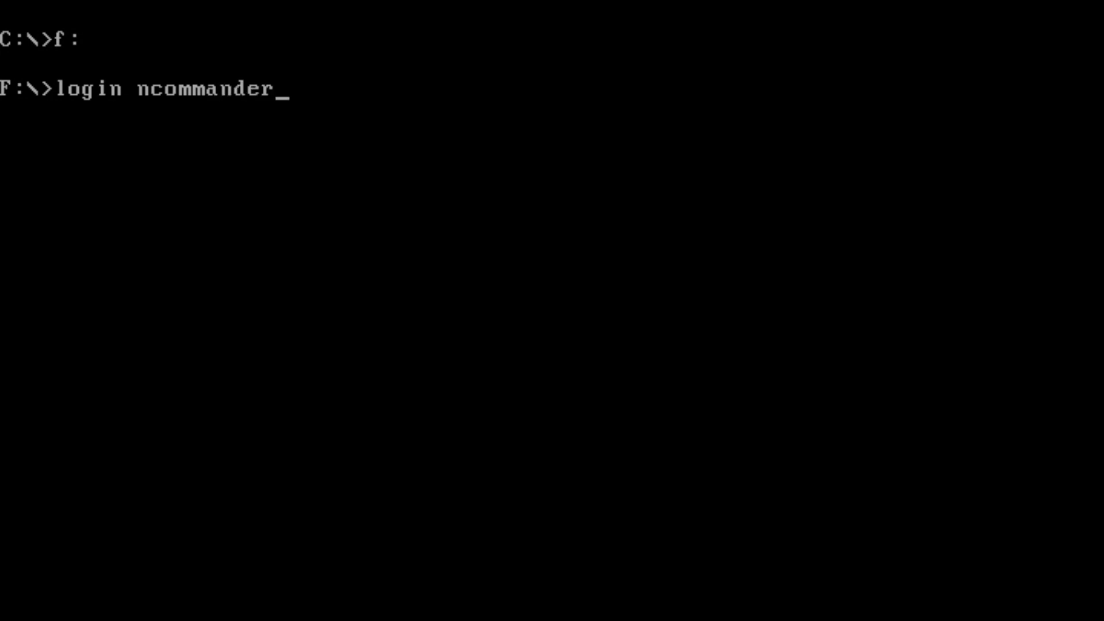
key("Return")
key("Return")
type("g:")
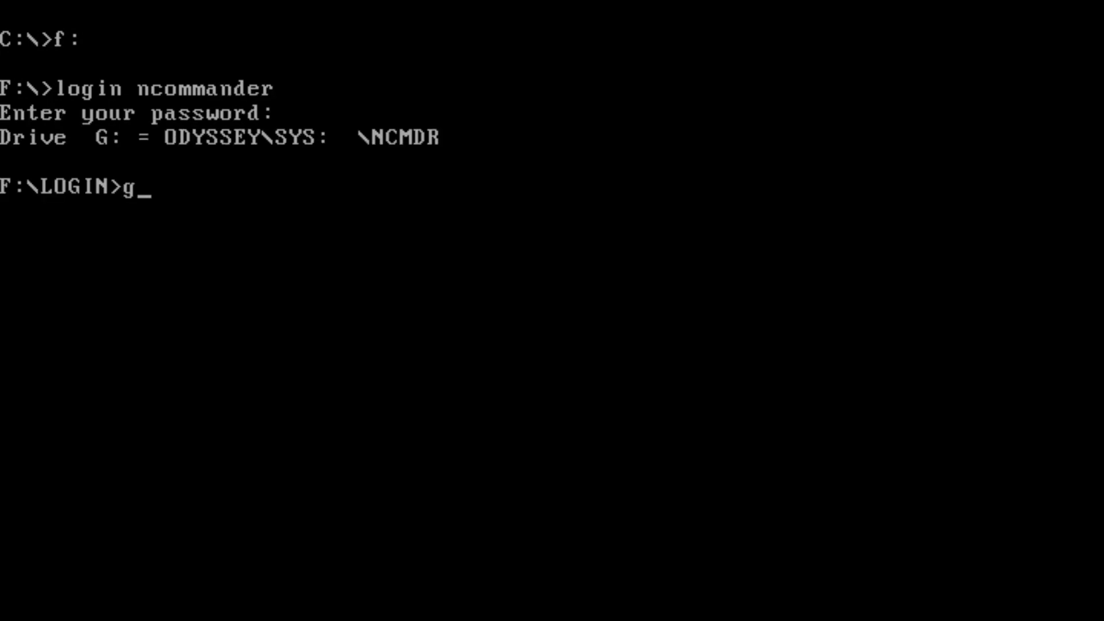
Step: List mapped drive G:, then dismiss the NetWare error and skip the broken connection restore
key("Return")
type("dir")
key("Return")
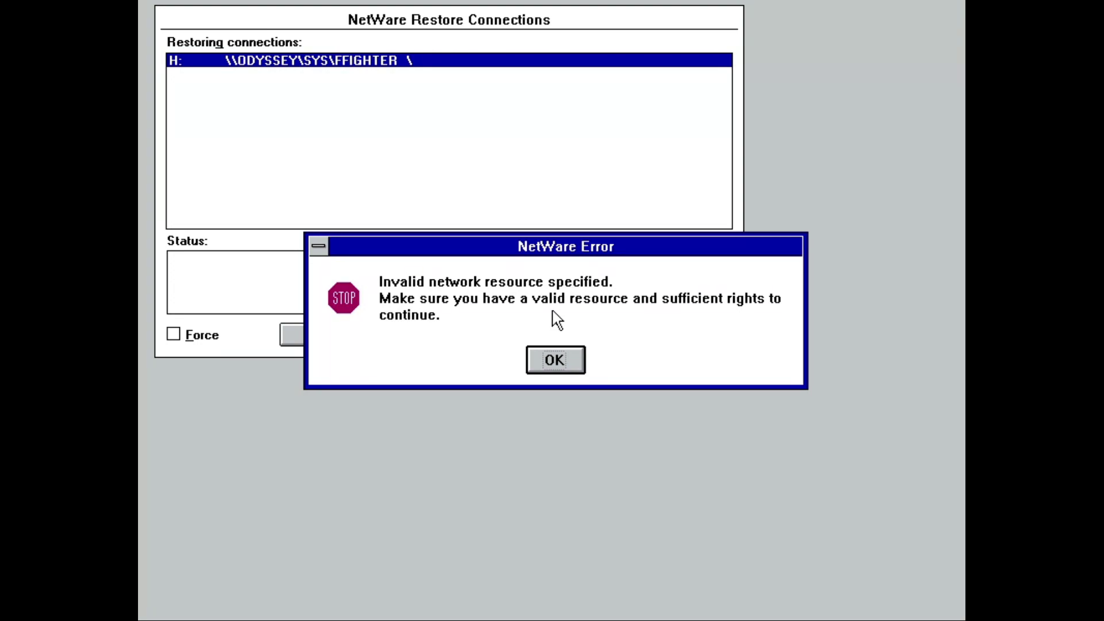
key("Return")
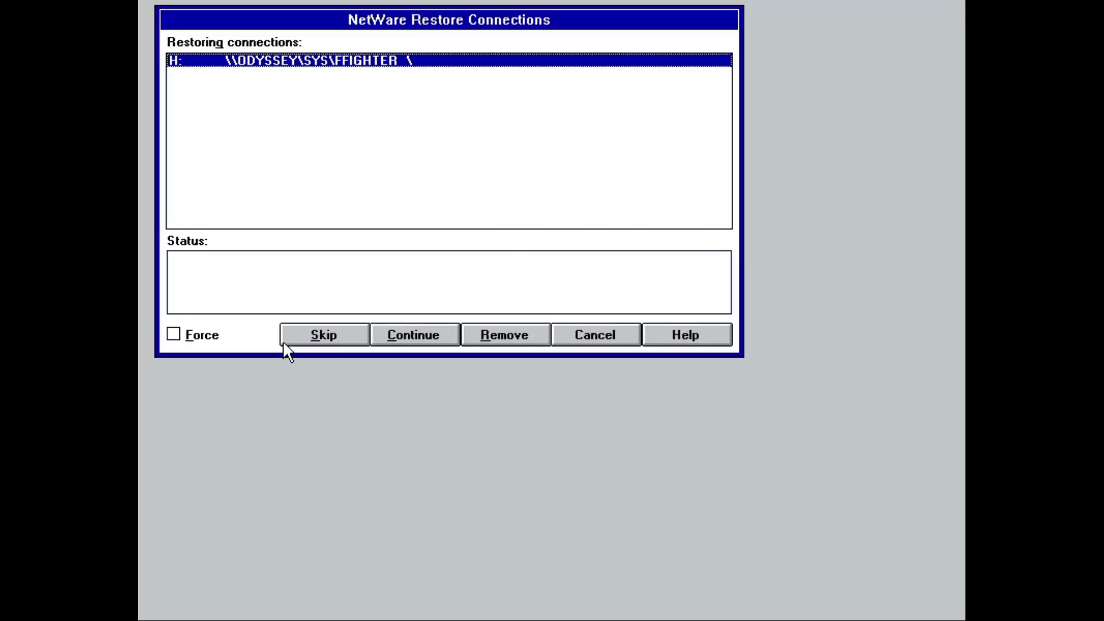
left_click(339, 337)
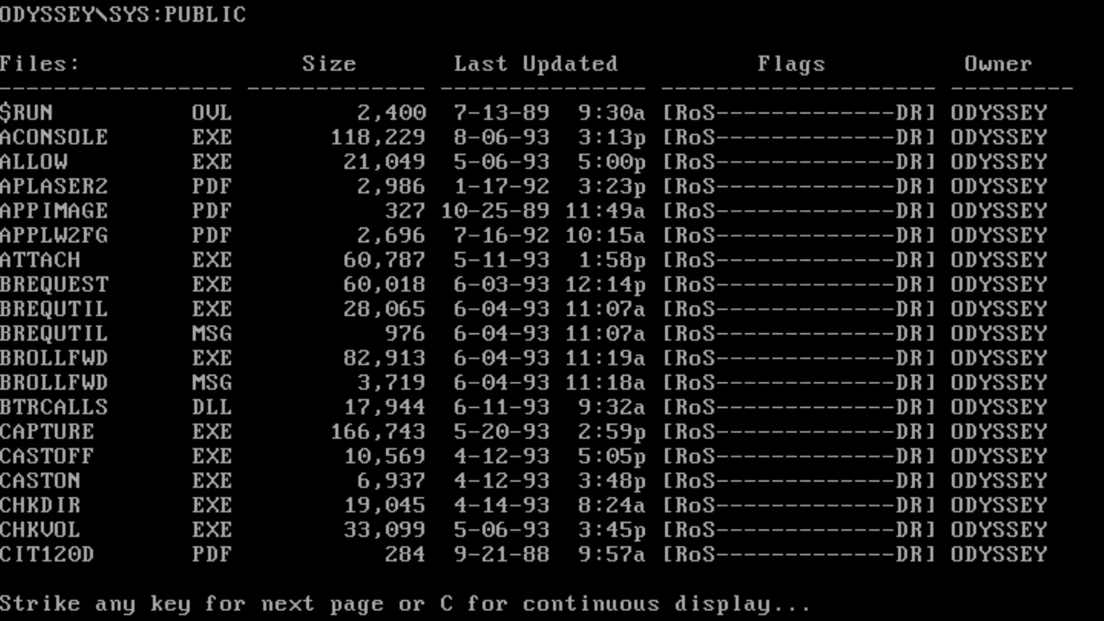
Step: Page through the NDIR listing of SYS:PUBLIC files
key("space")
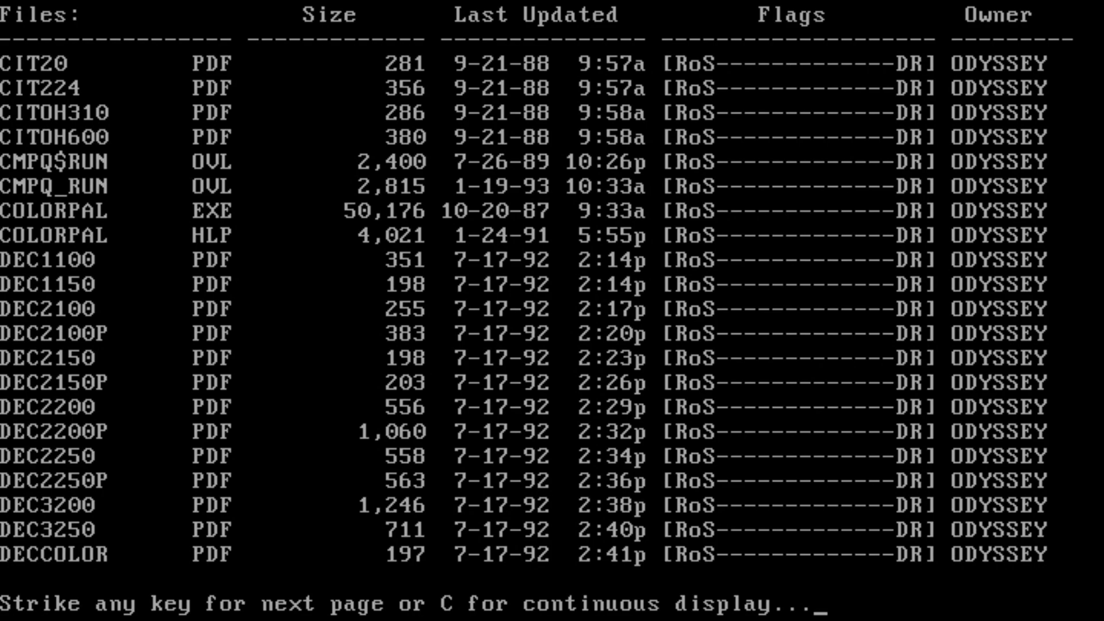
key("space")
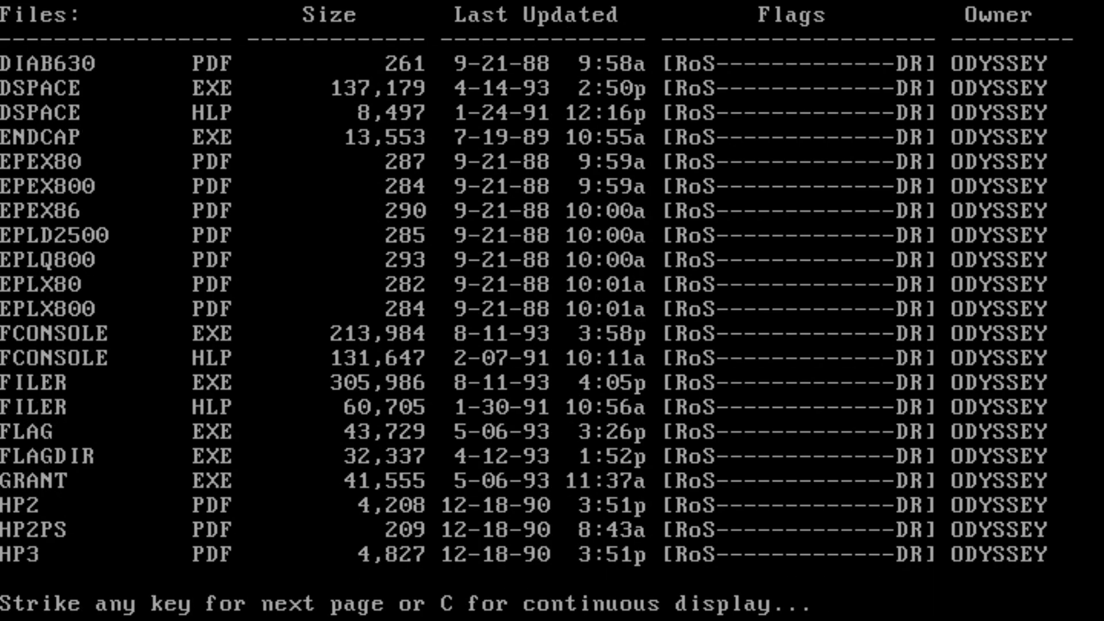
key("space")
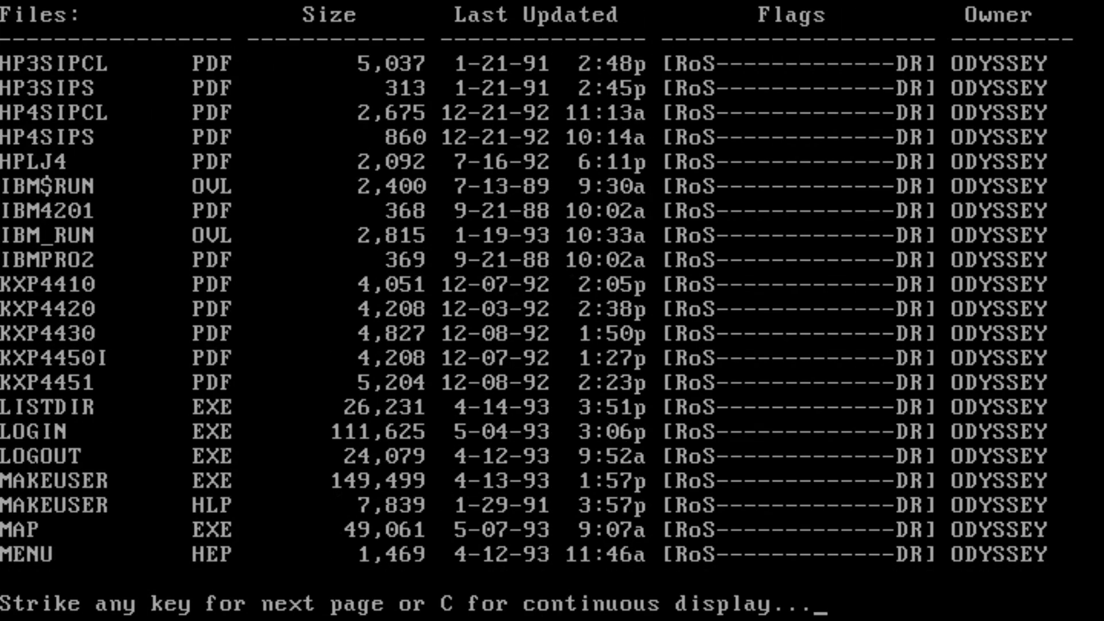
Step: Copy SYS:WINDOWS\WIN.INI to SYS: with ncopy and confirm it with dir z:\WIN.INI
type("cncopy S")
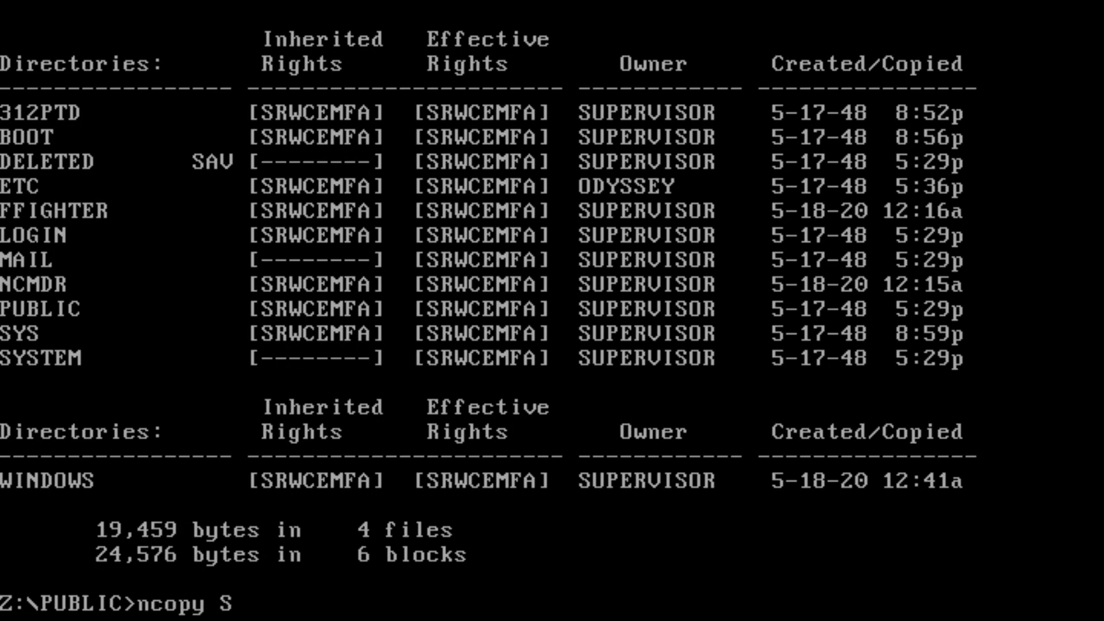
type("YS:WINDOWS")
type("\\WIN")
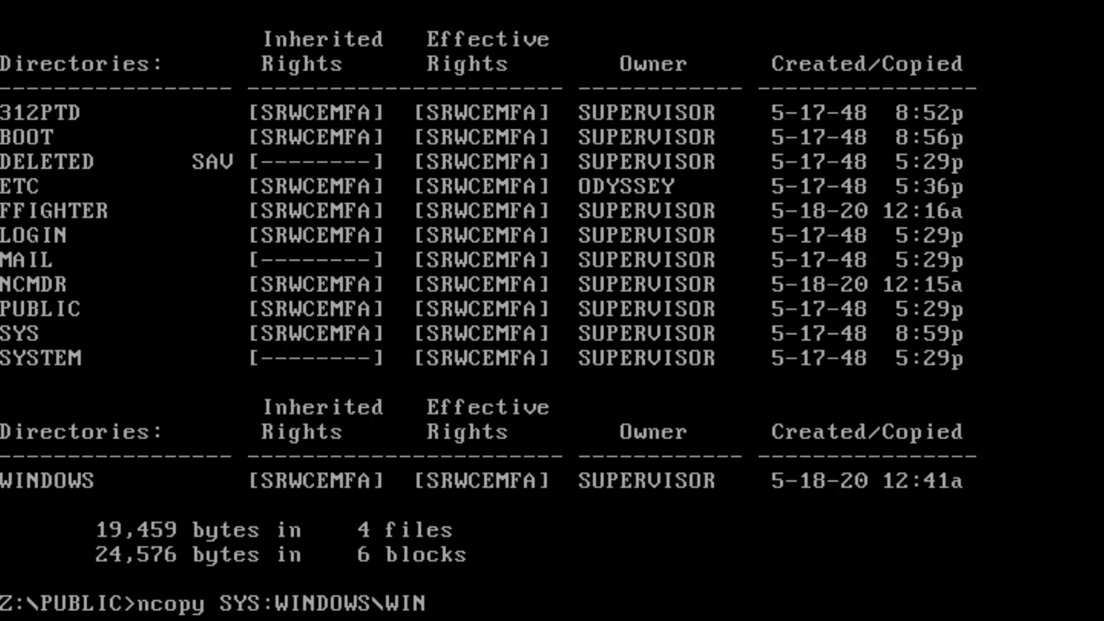
type(".INI SYS:")
key("Return")
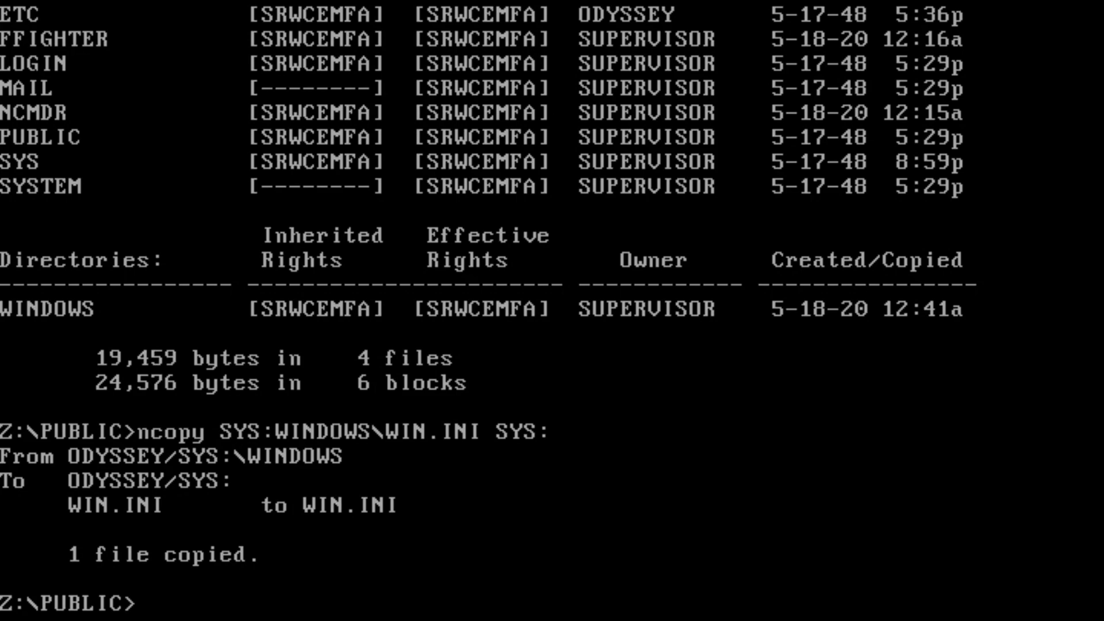
type("dir z:\\WIN.INI")
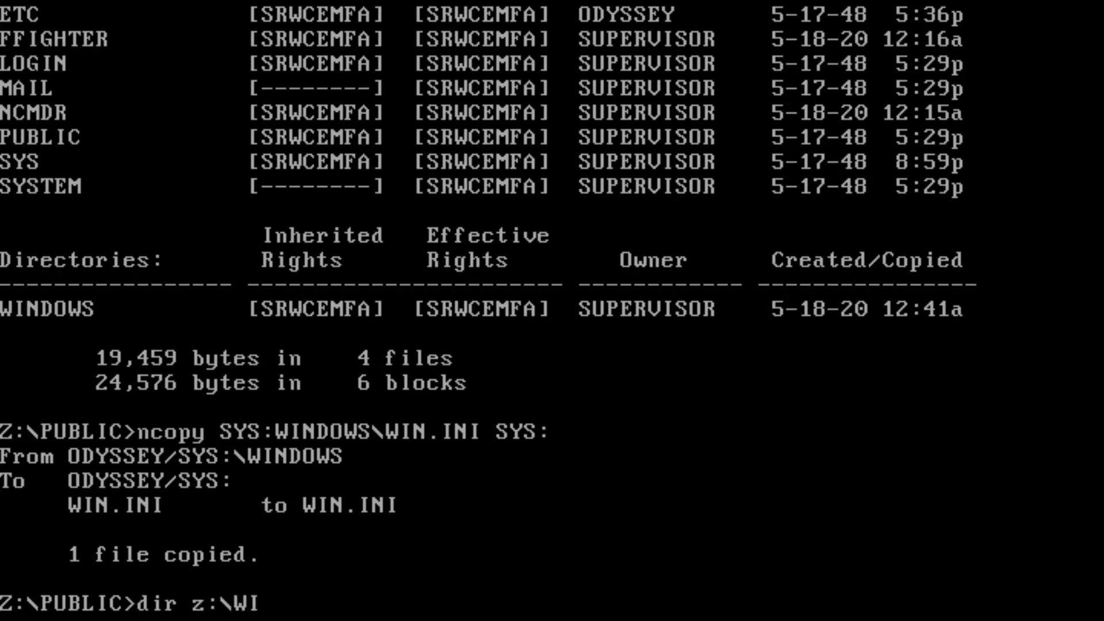
key("Return")
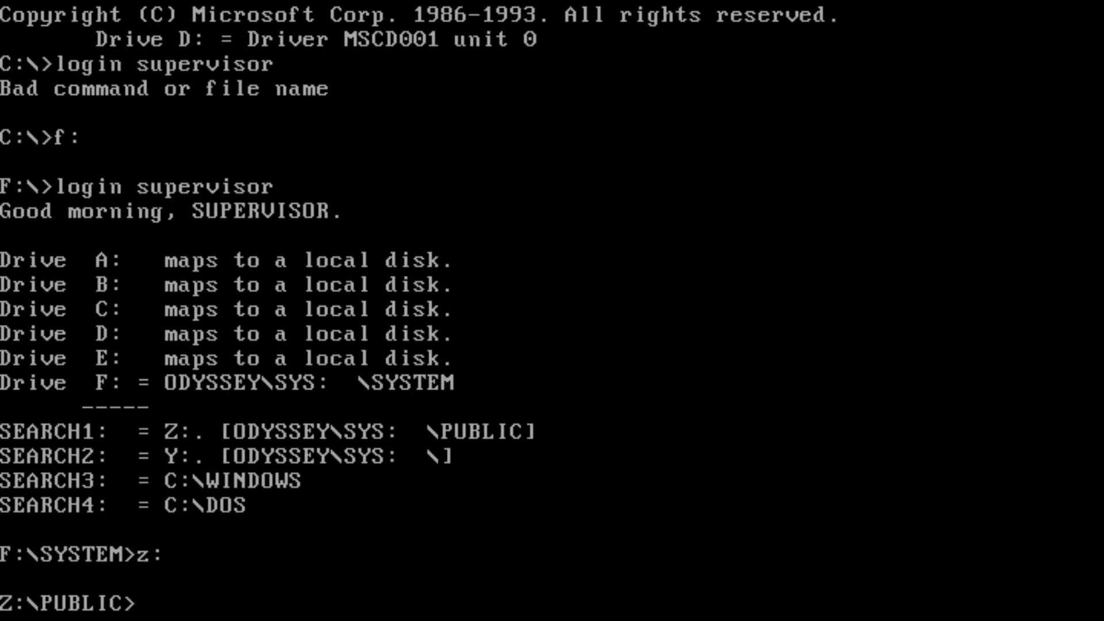
Step: Load REMOTE with the console password and RSPX, then connect to ODYSSEY via RCONSOLE
type("rconsole")
key("Return")
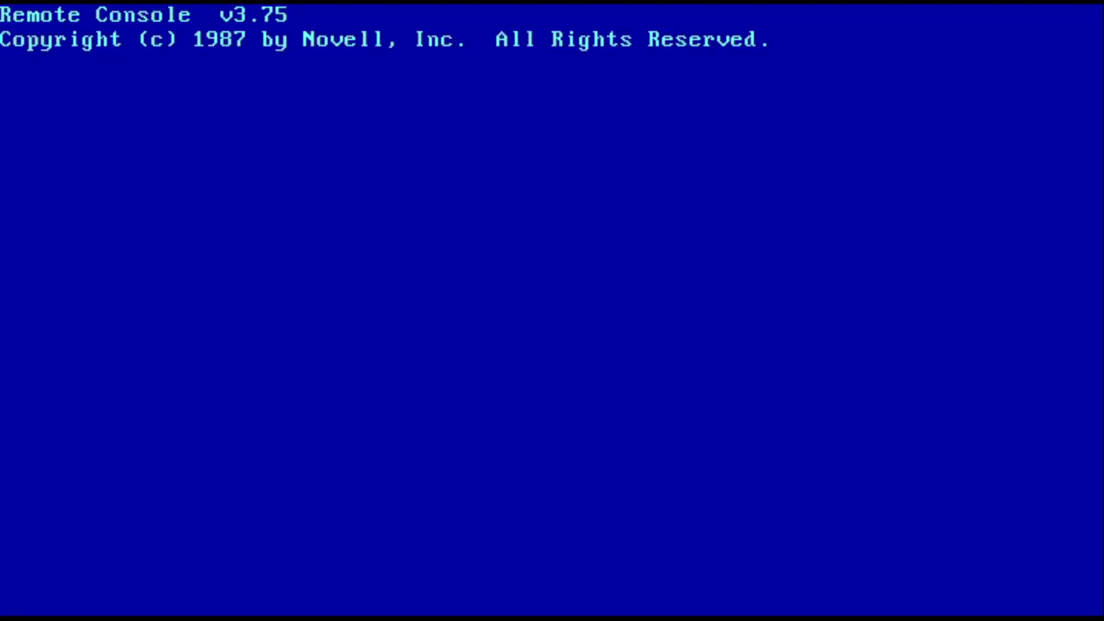
type("load remote pass")
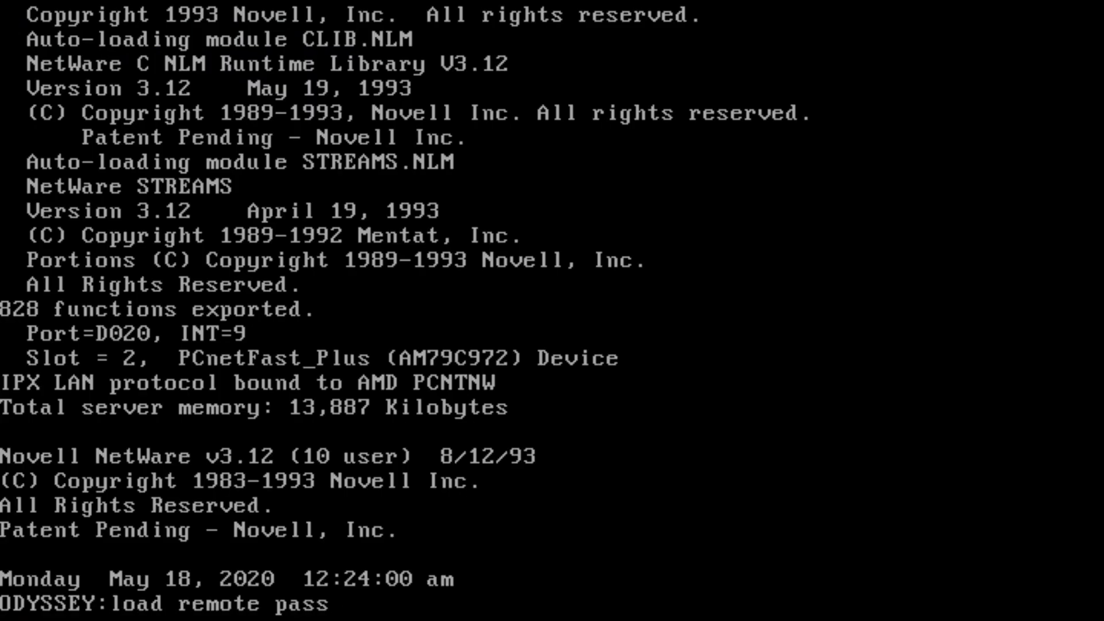
type("word")
key("Return")
type("load ")
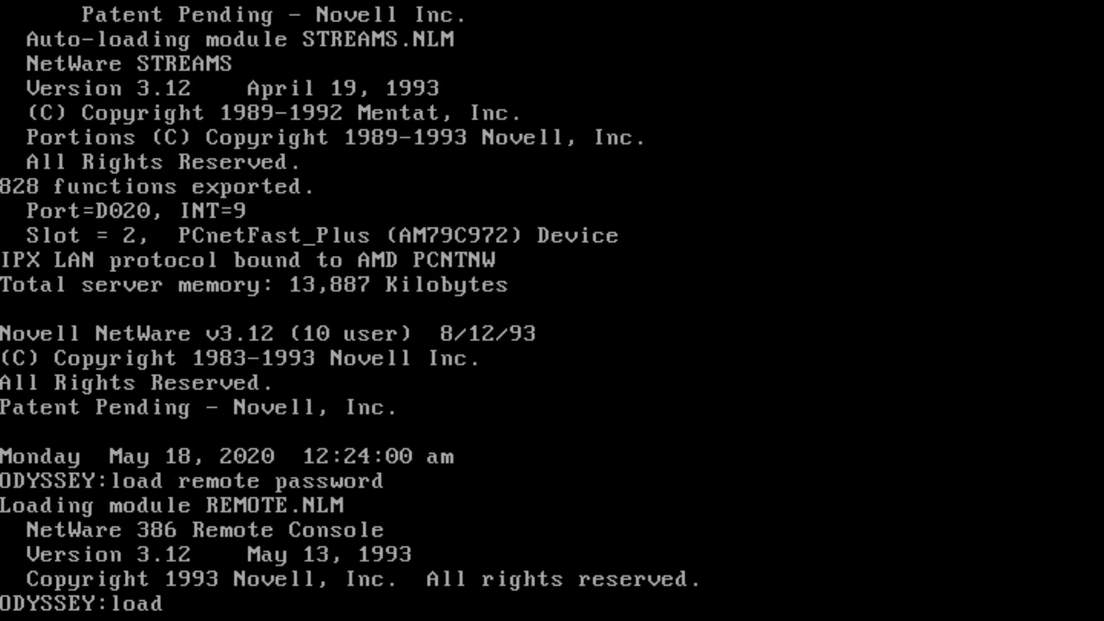
type("rspx")
key("Return")
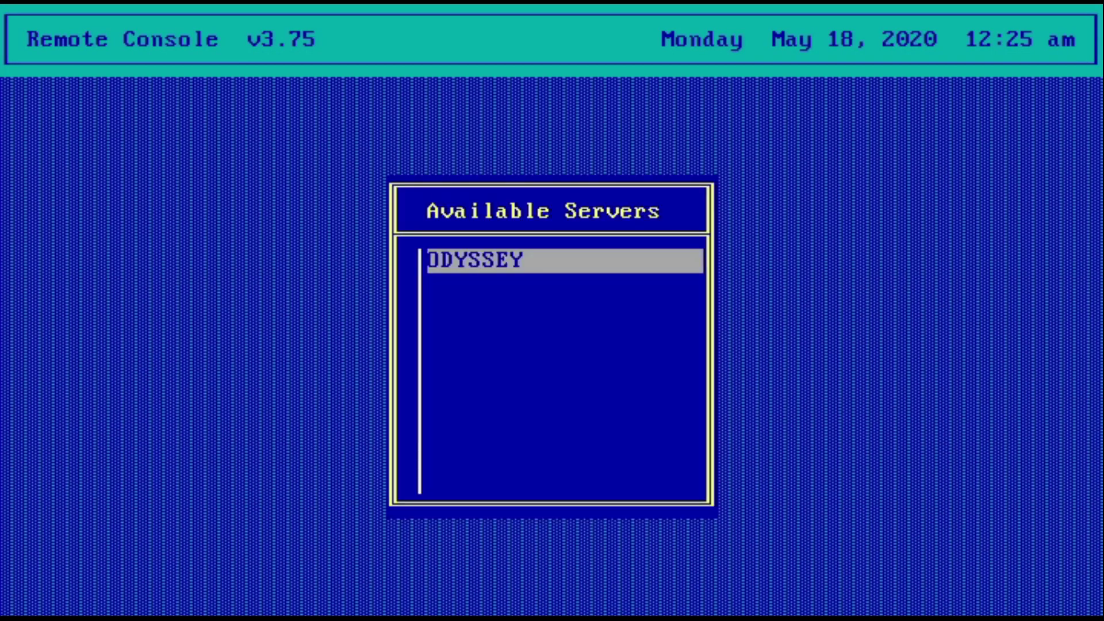
key("Return")
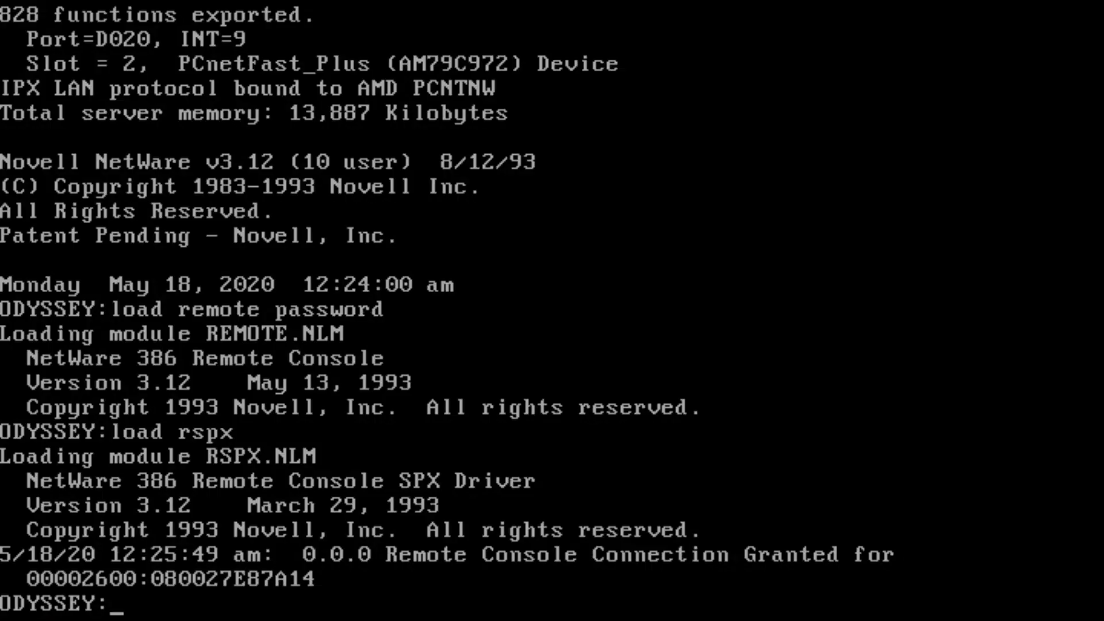
Step: Load MONITOR on the server, then exit it and confirm with Yes
type("load m")
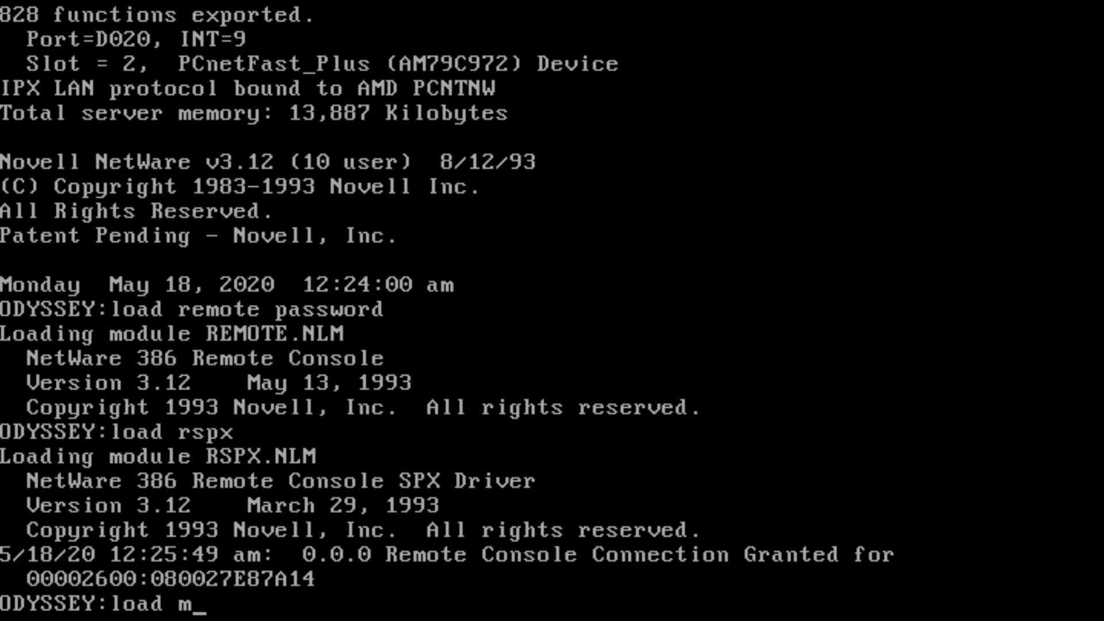
type("onitor")
key("Return")
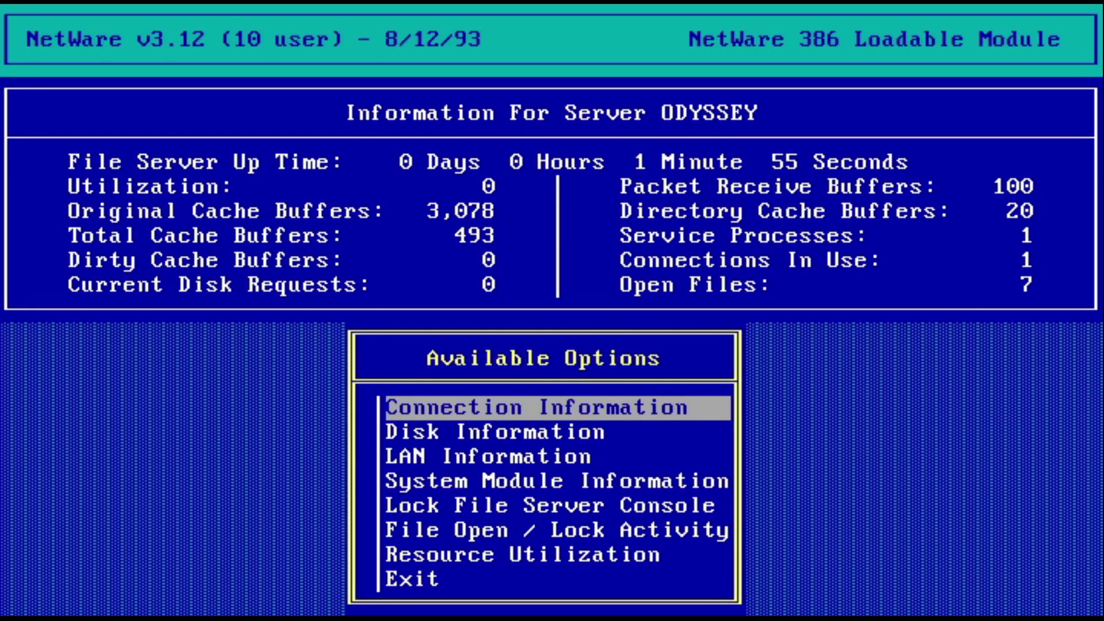
key("Down")
key("Down")
key("Down")
key("Down")
key("Down")
key("Down")
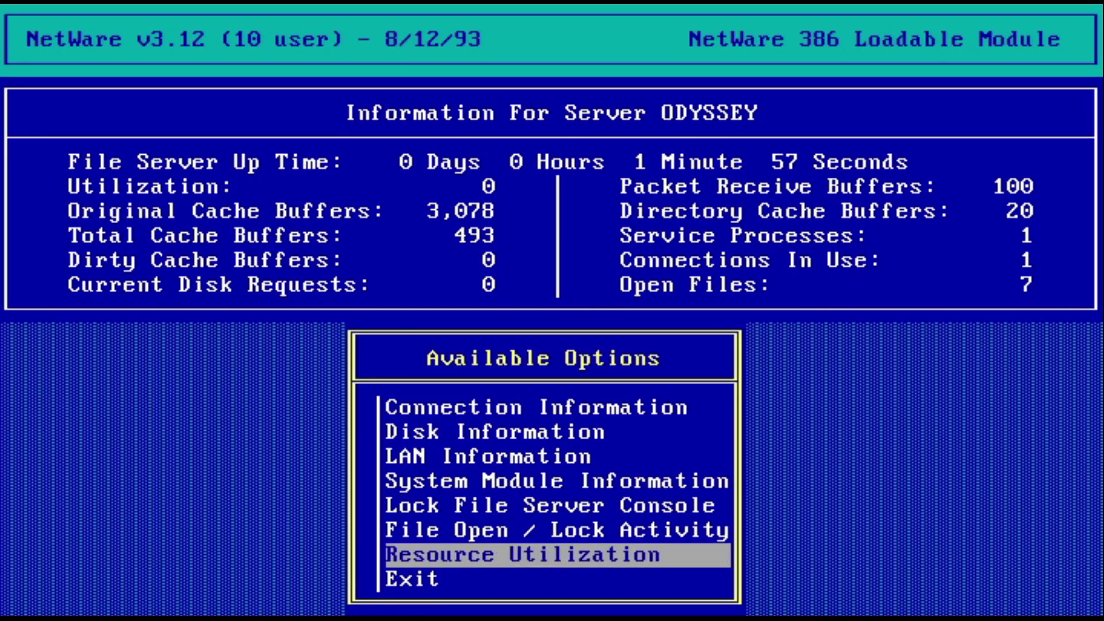
key("Down")
key("Return")
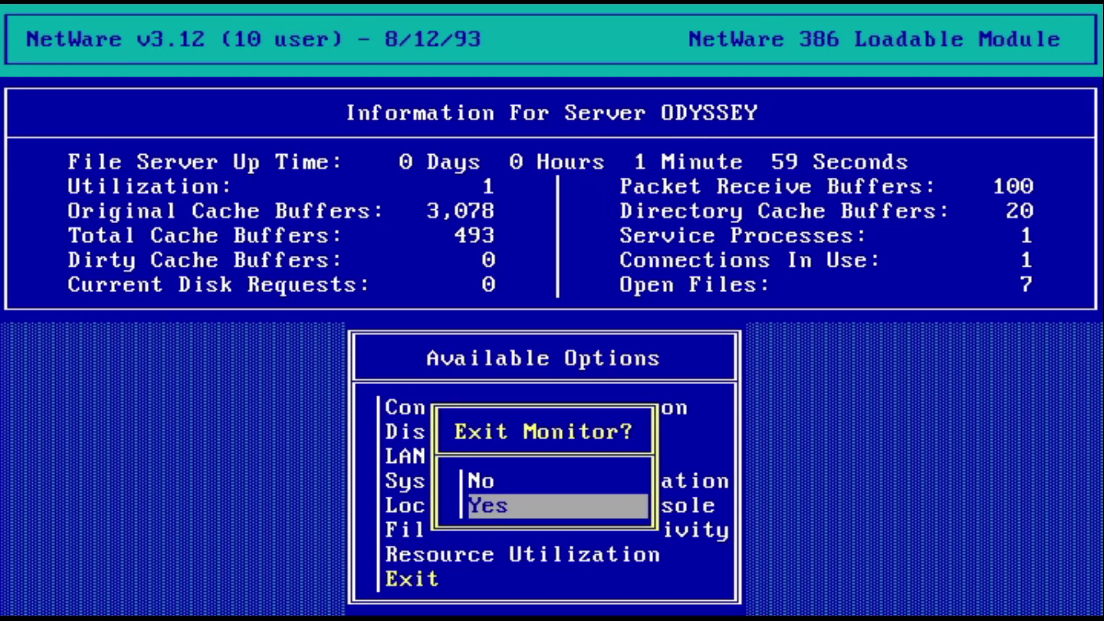
key("Return")
key("Return")
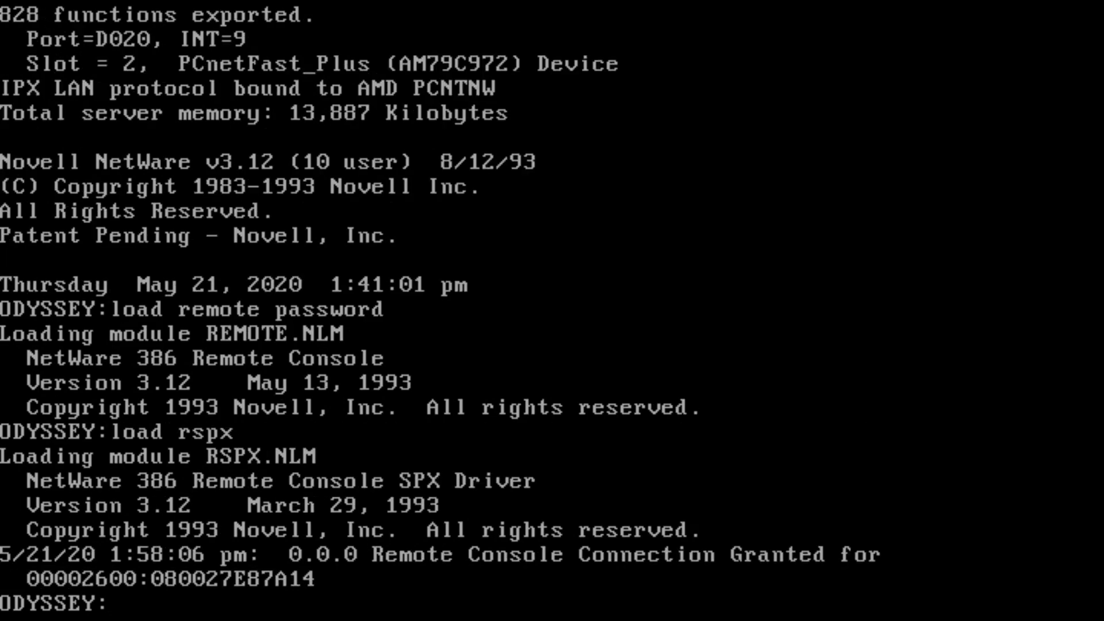
Step: From the remote console options, run a directory scan of the SYS volume root
key("alt+F1")
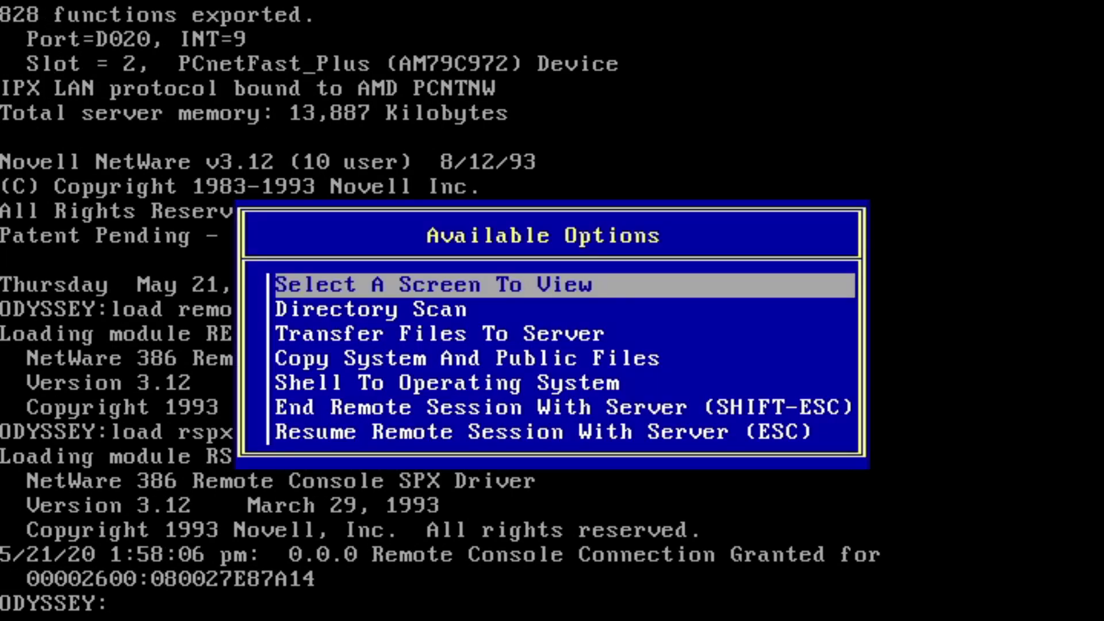
key("Return")
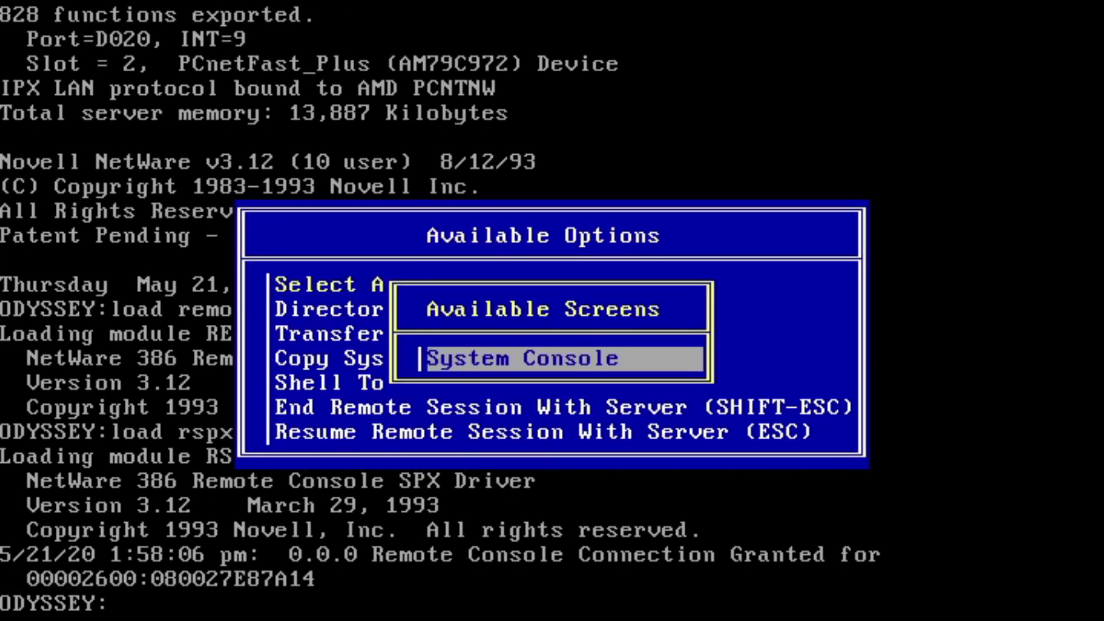
key("Escape")
key("Down")
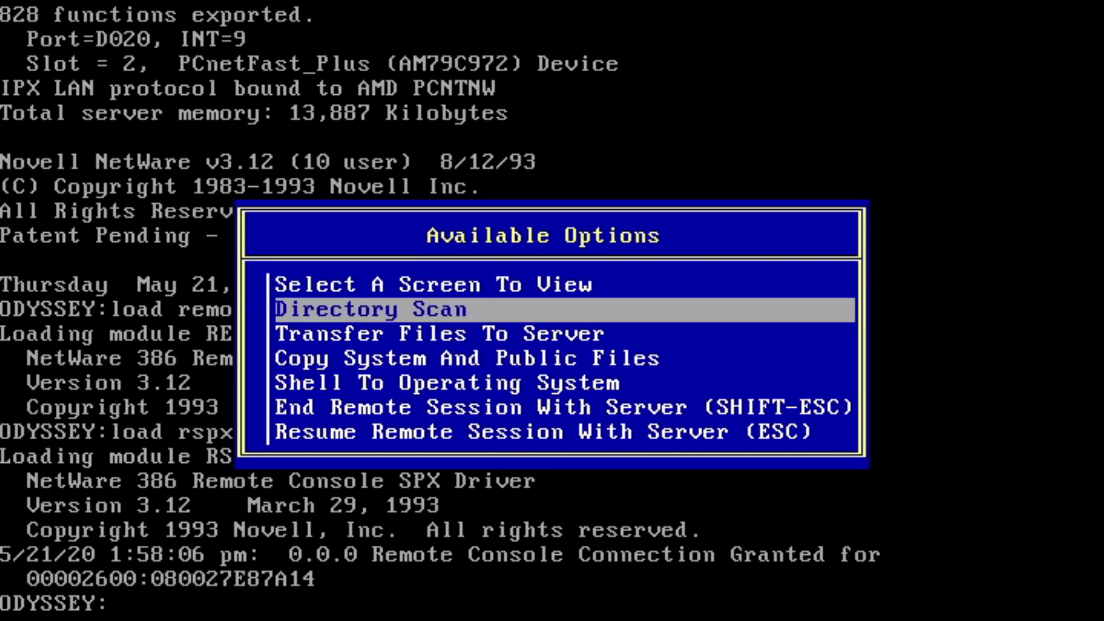
key("Return")
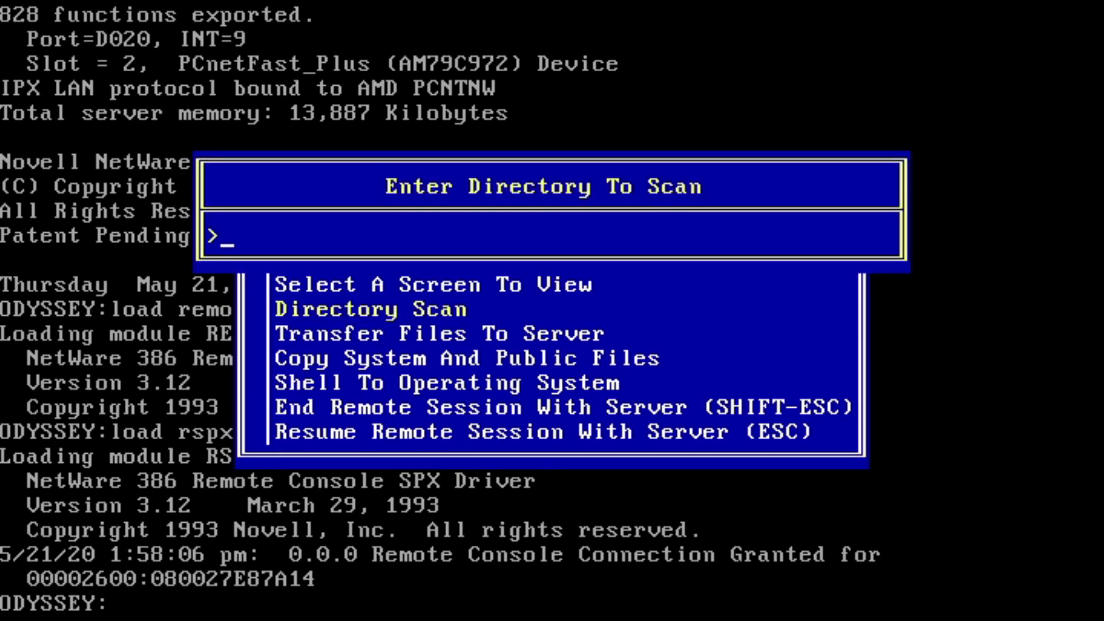
type("SYS:")
key("Return")
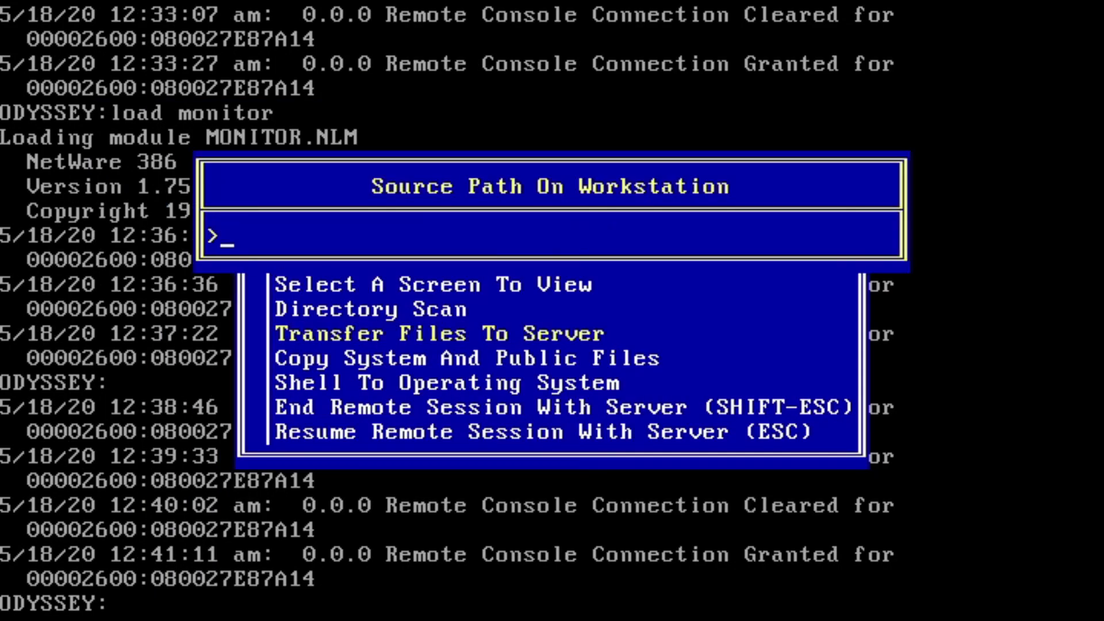
Step: Transfer the workstation's C:\WINDOWS files to SYS:WINDOWS on the server
type("C:\\WINDOWS")
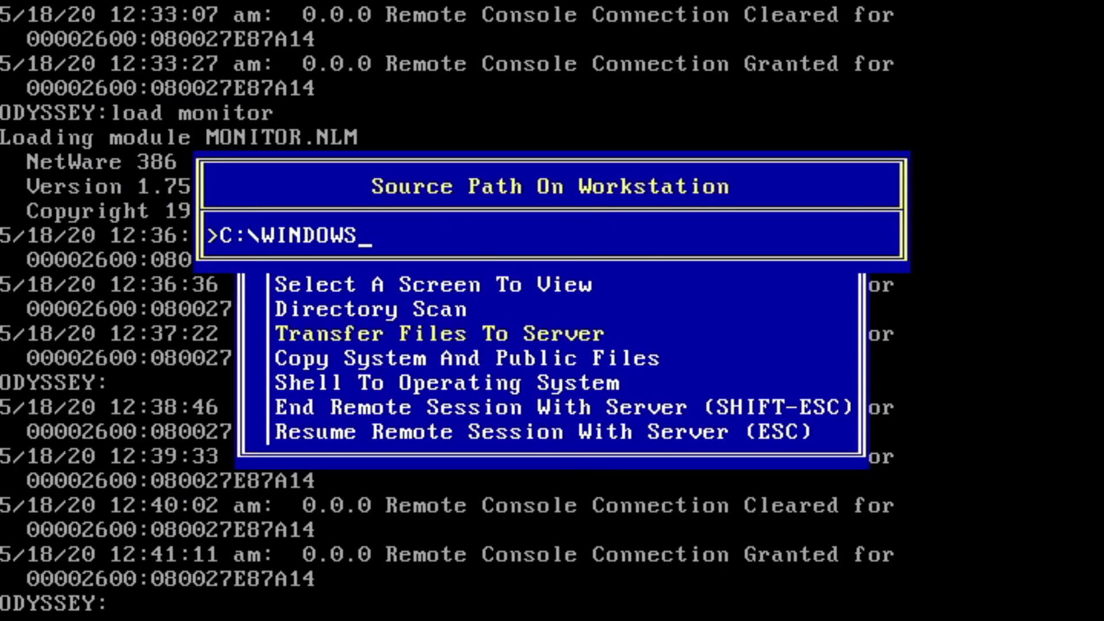
key("Return")
type("SYS:WINDOWS")
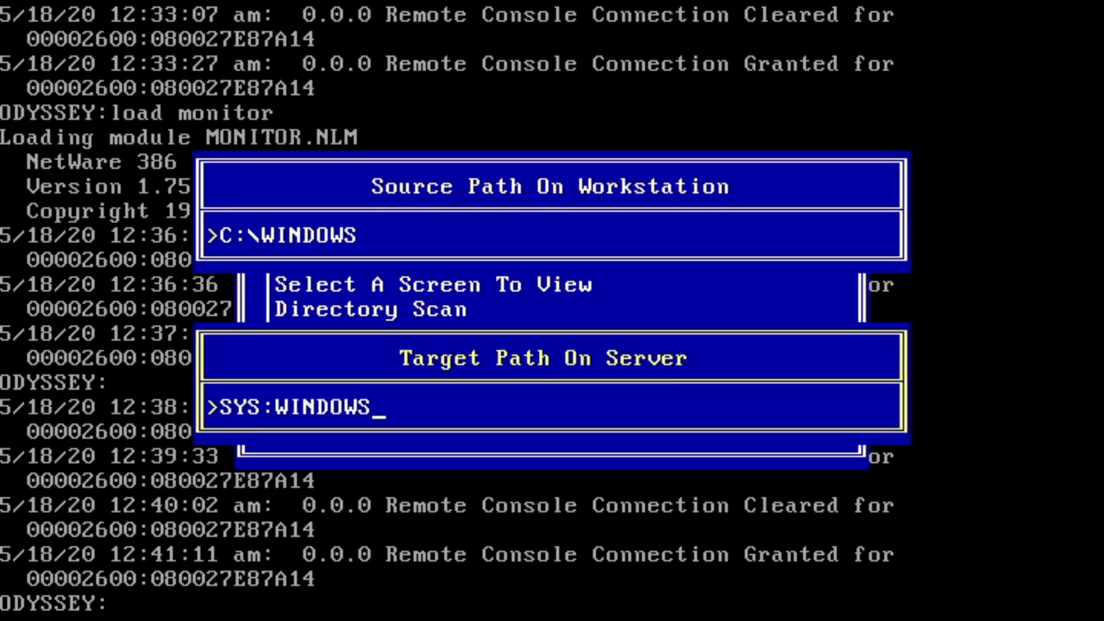
key("Return")
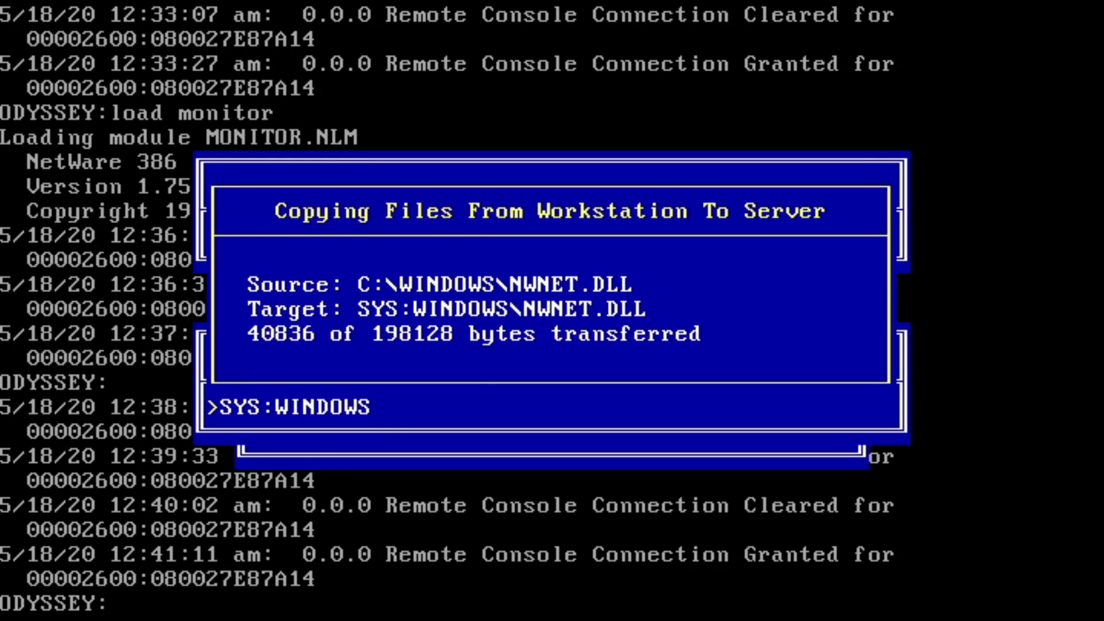
key("Down")
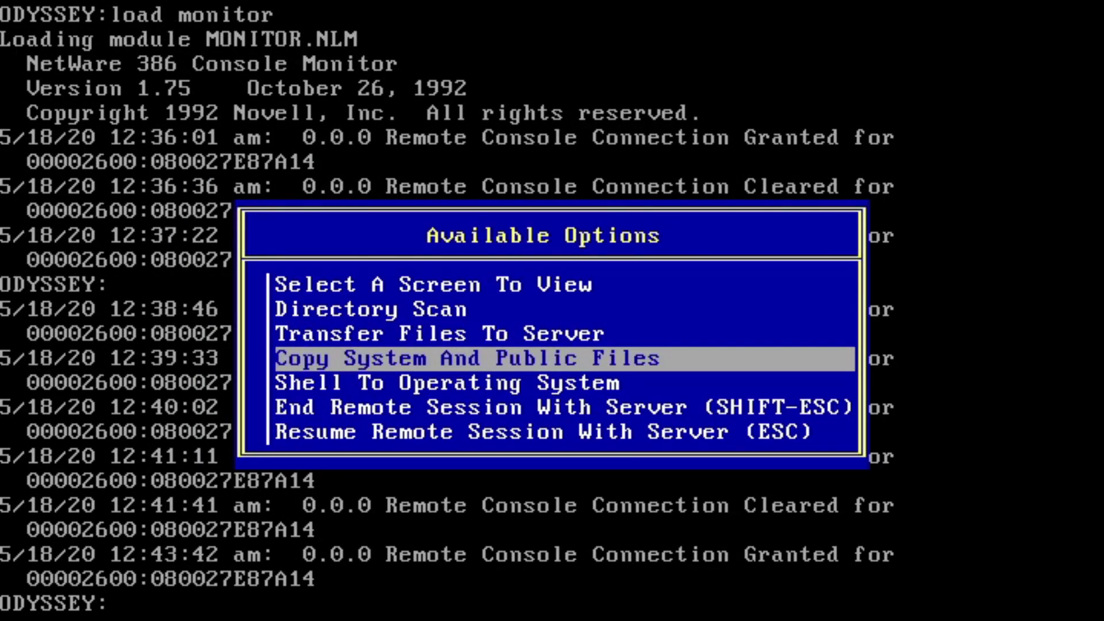
Step: Open the system and public files option, list the SYS root and C: drive, then run syscon
key("Return")
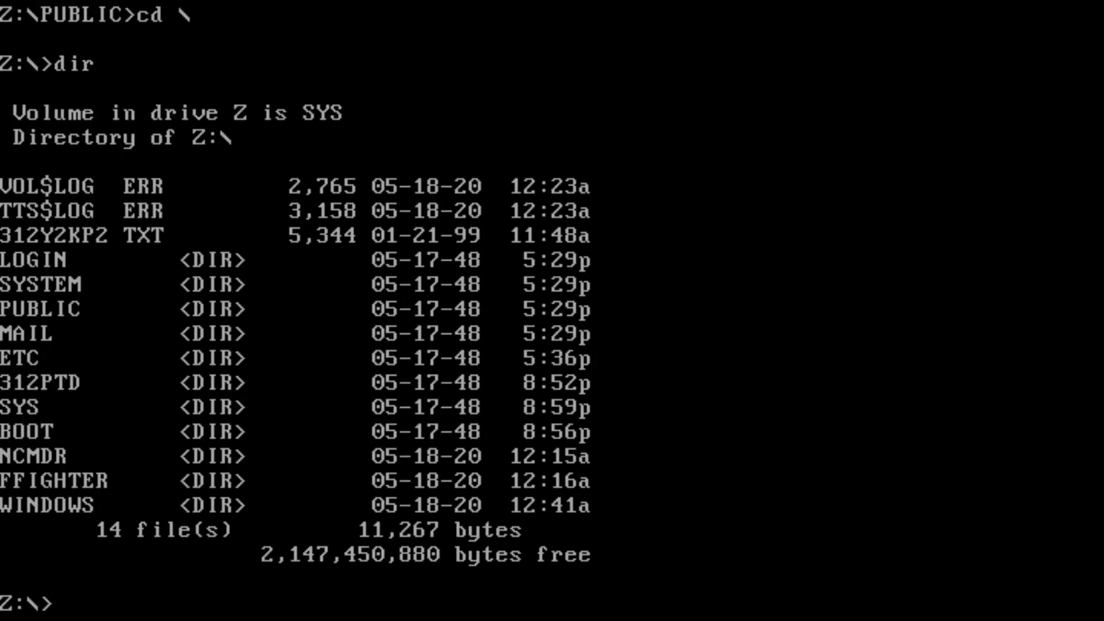
type("c:")
key("Return")
type("d")
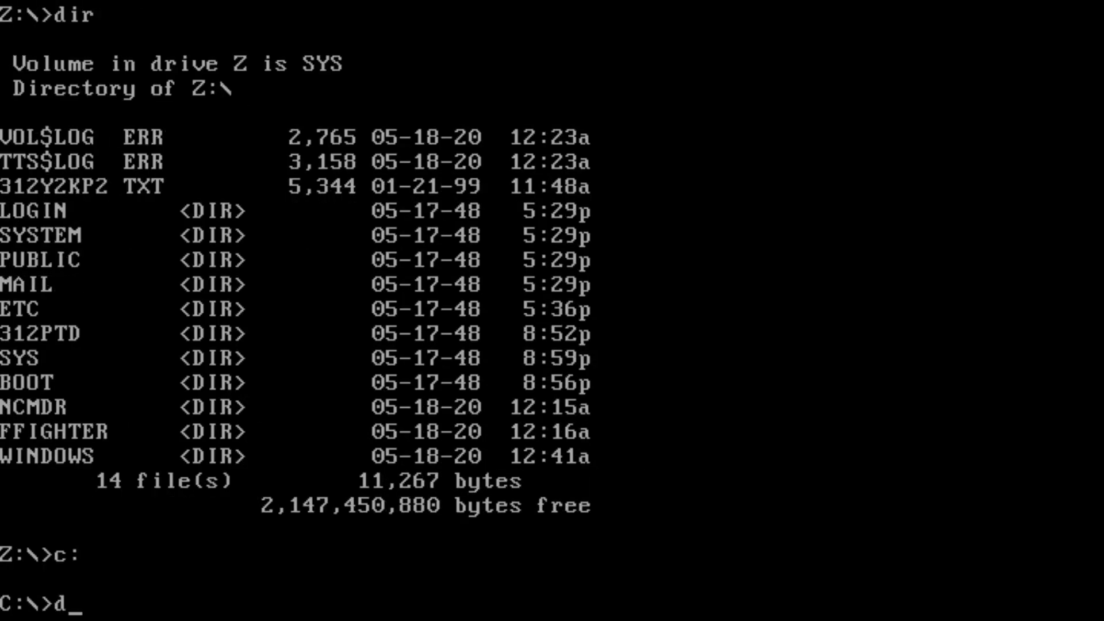
type("ir")
key("Return")
type("sys")
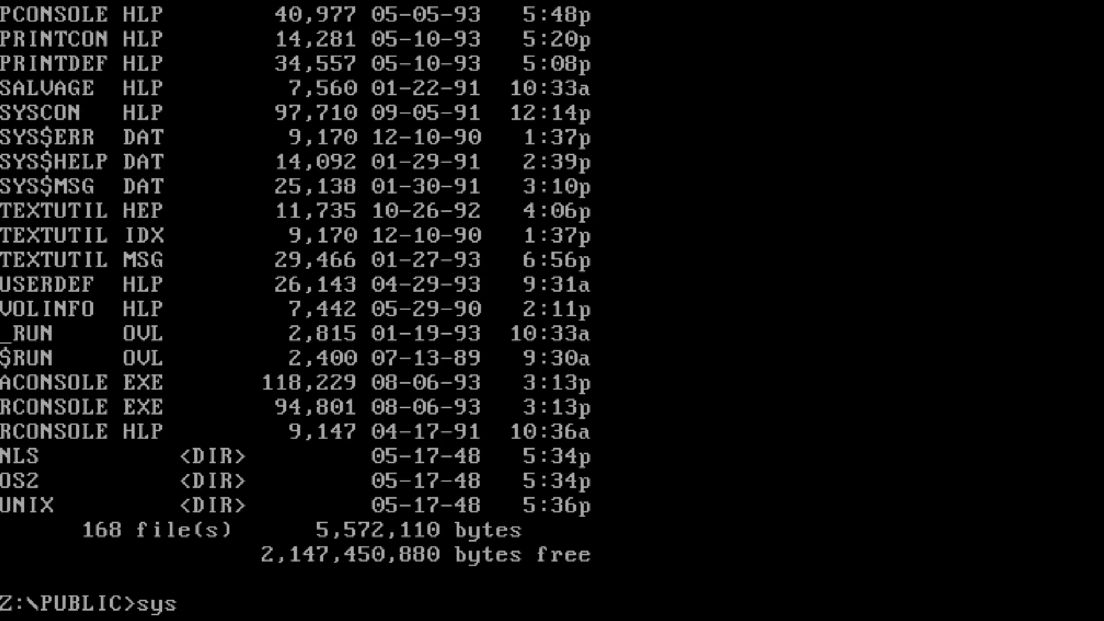
type("con")
key("Return")
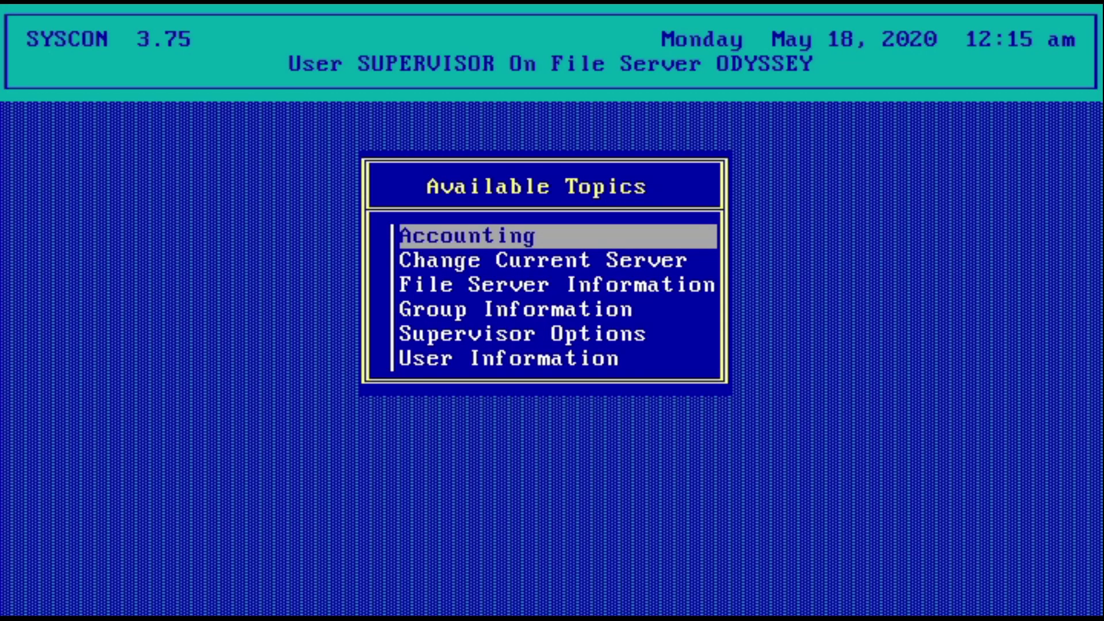
Step: Add user NCOMMANDER in User Information with home directory SYS:NCMDR
key("Down")
key("Down")
key("Down")
key("Down")
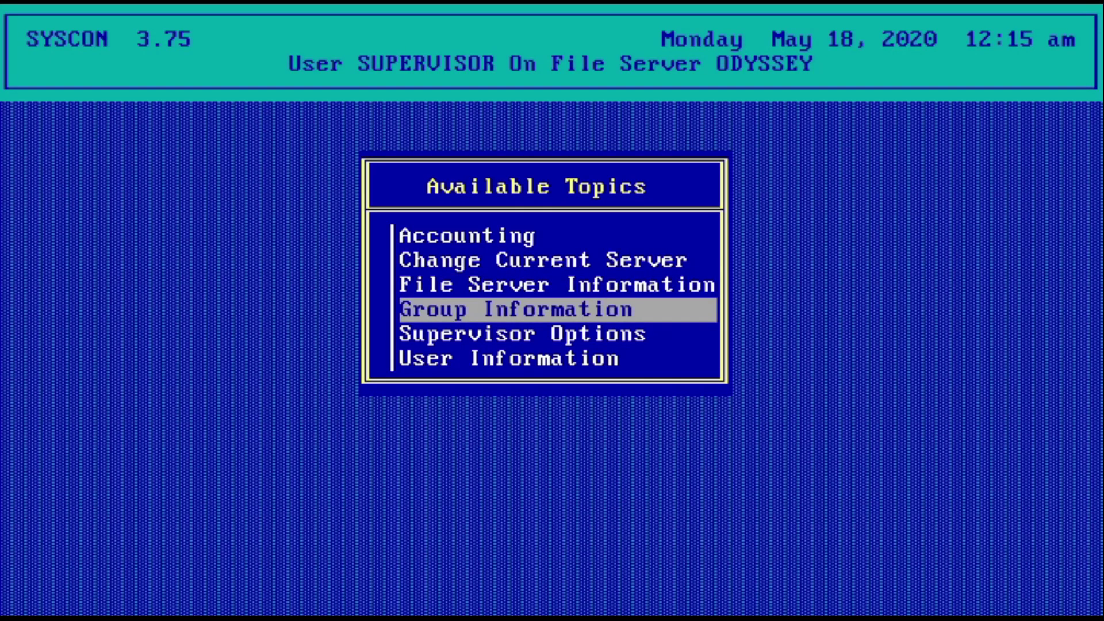
key("Down")
key("Return")
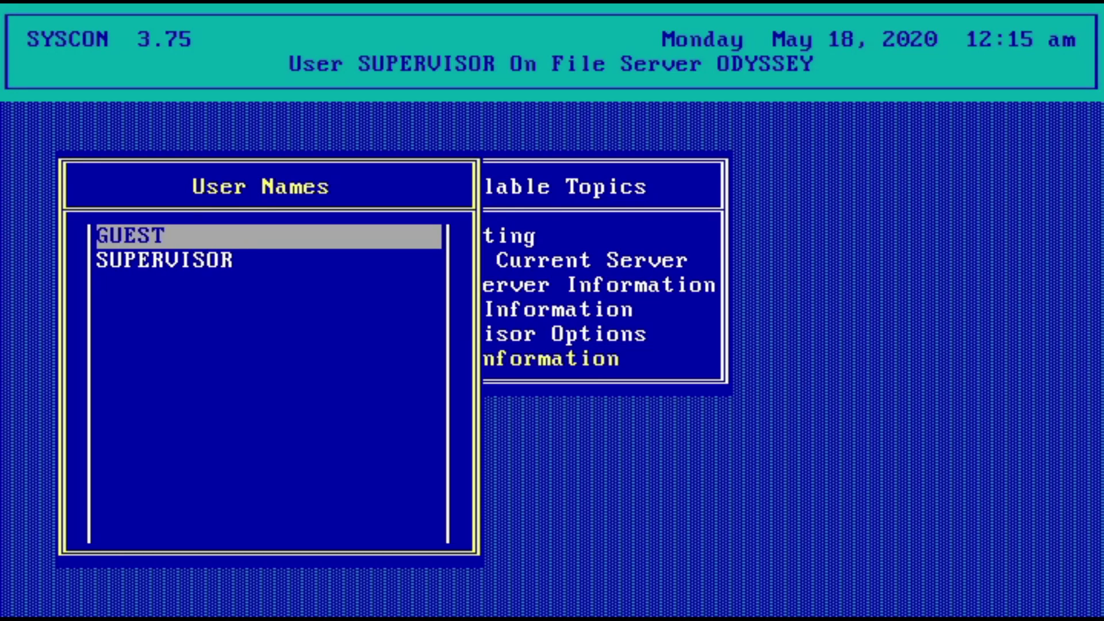
key("Insert")
type("NCOMMANDER")
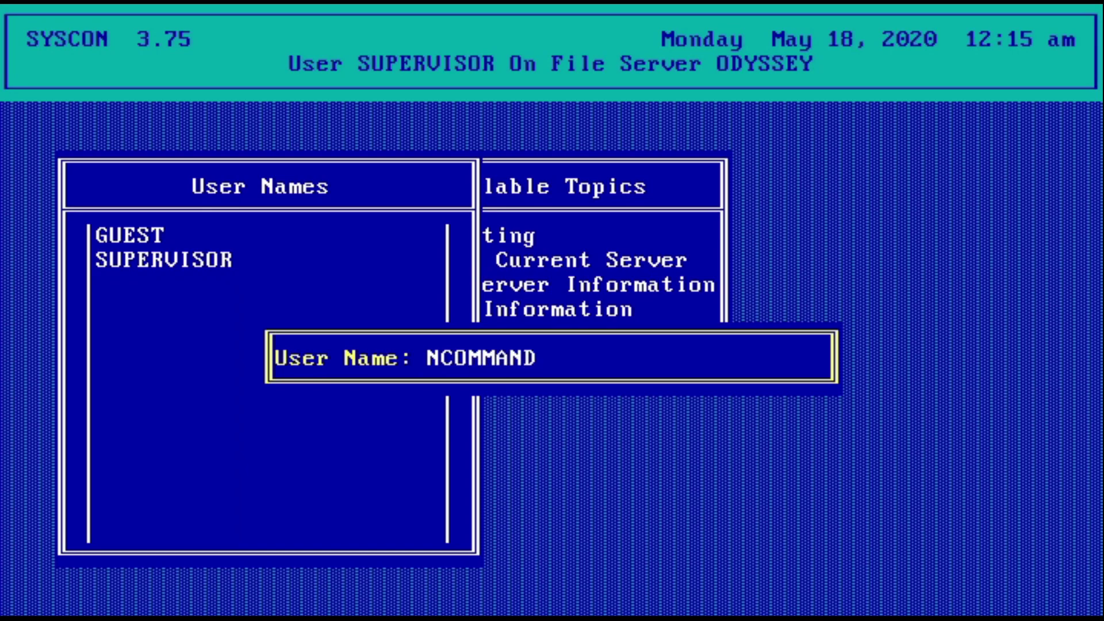
key("Return")
key("BackSpace")
key("BackSpace")
key("BackSpace")
key("BackSpace")
key("BackSpace")
key("BackSpace")
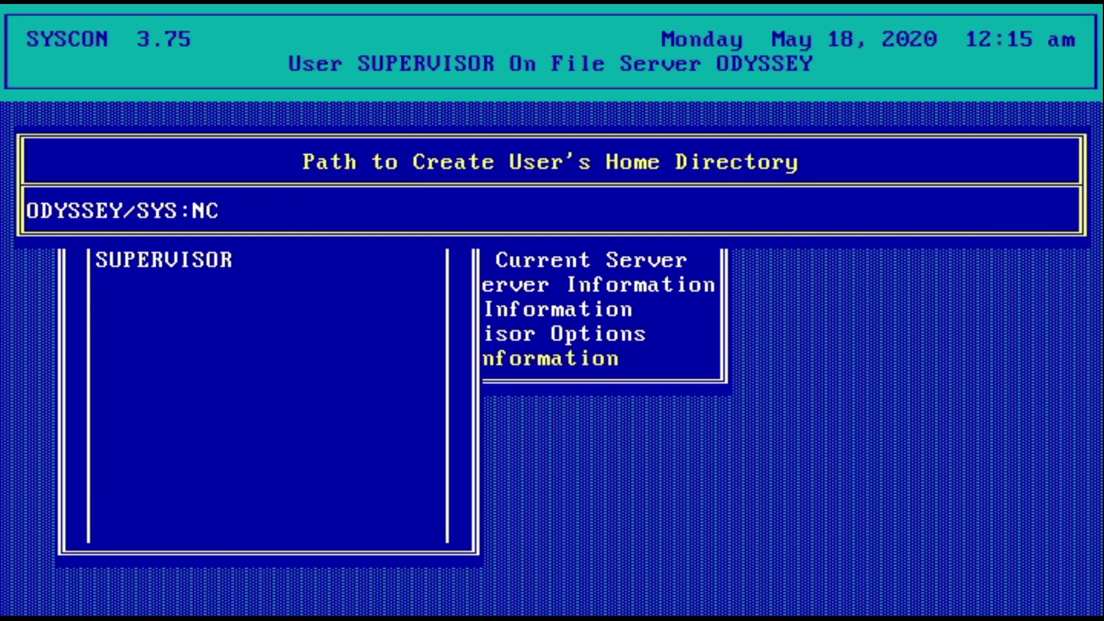
type("MDR")
key("Return")
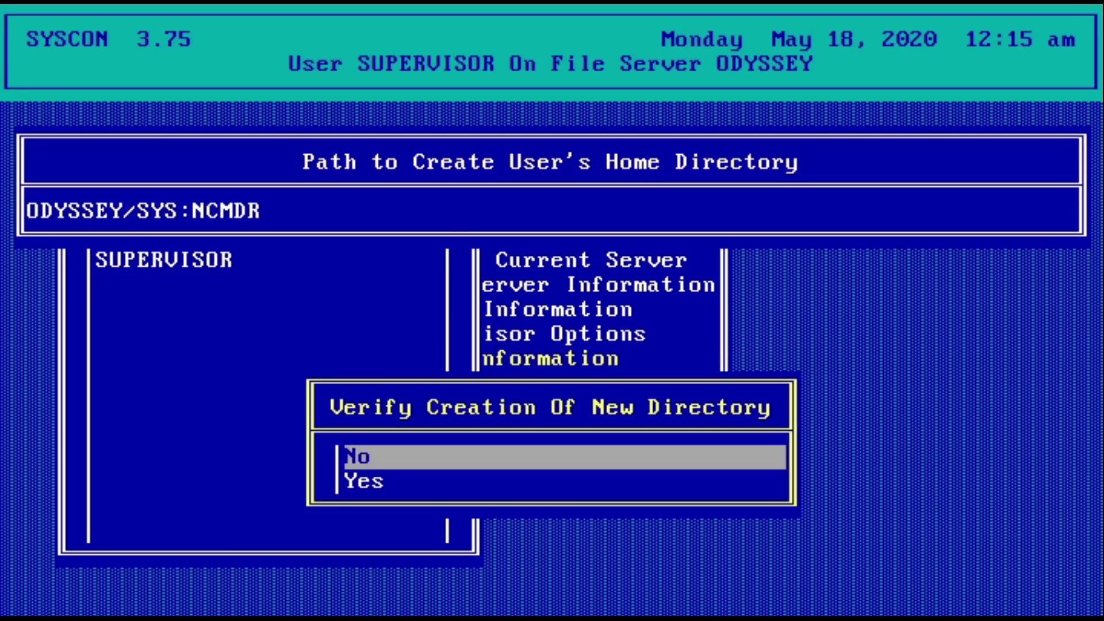
Step: Confirm creating the home directory and fill in the new user's full name
key("Down")
key("Return")
key("Return")
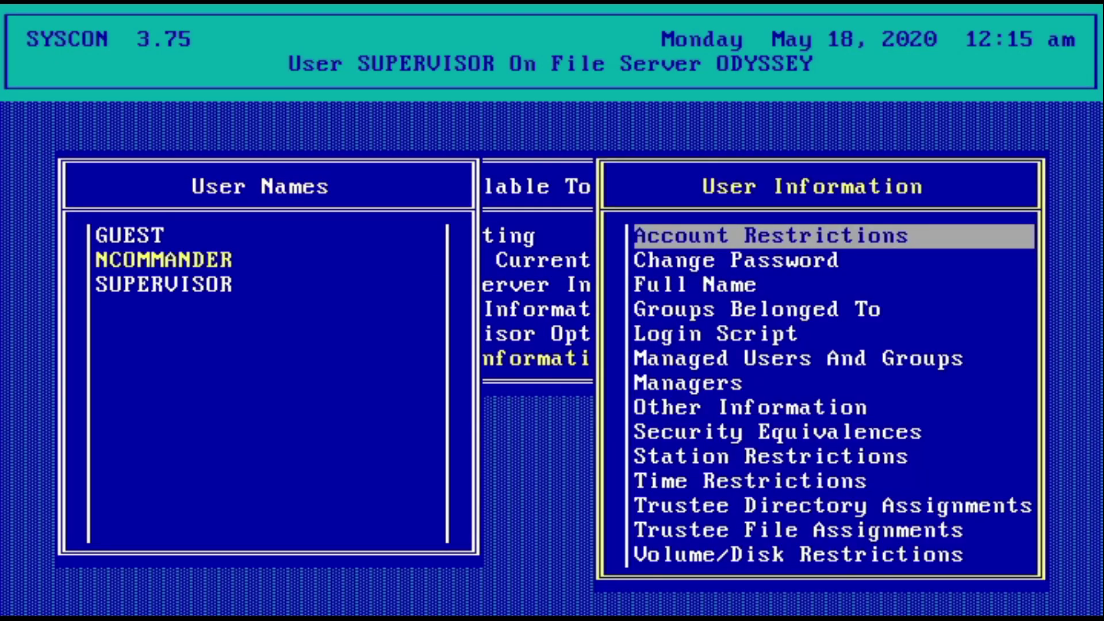
key("Down")
key("Down")
key("Return")
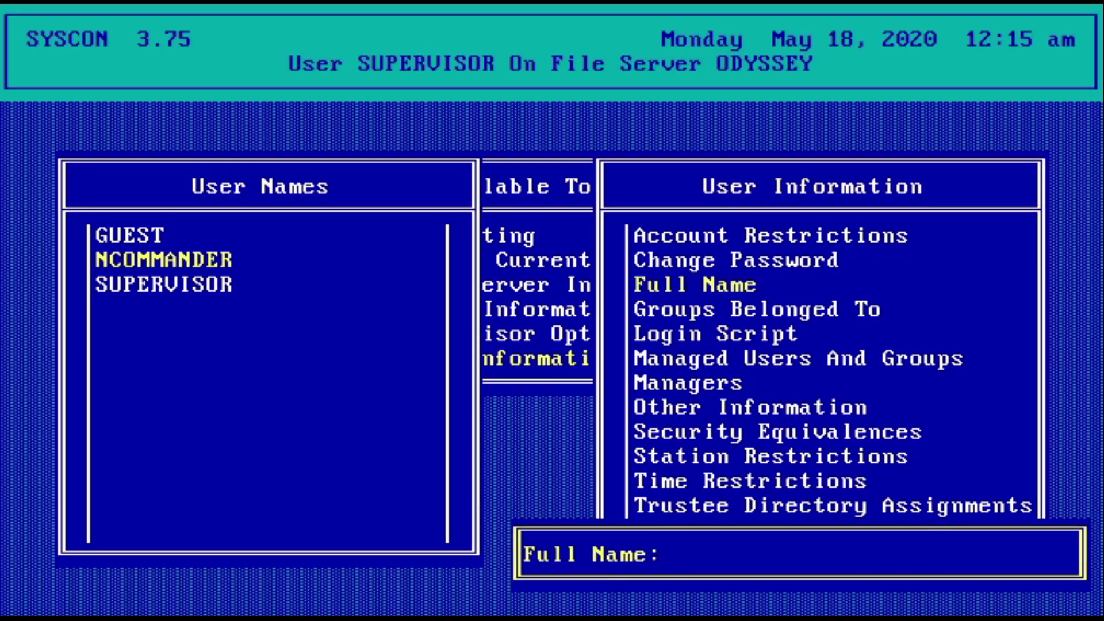
type("NCommander")
key("Return")
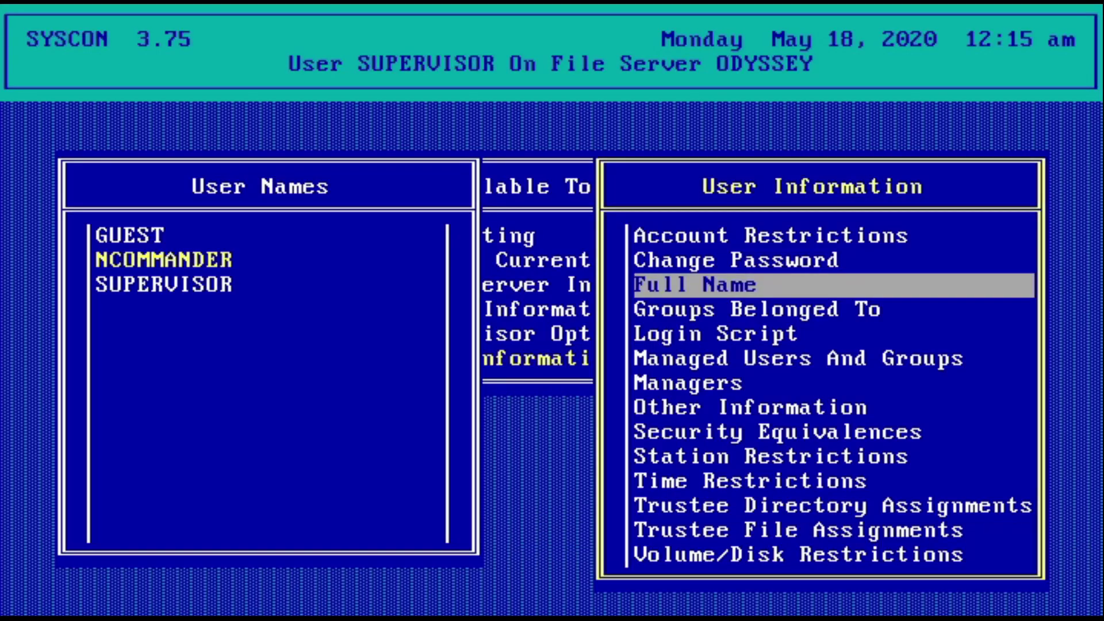
Step: Look over the user's managed users and groups list and managers setting
key("Down")
key("Down")
key("Down")
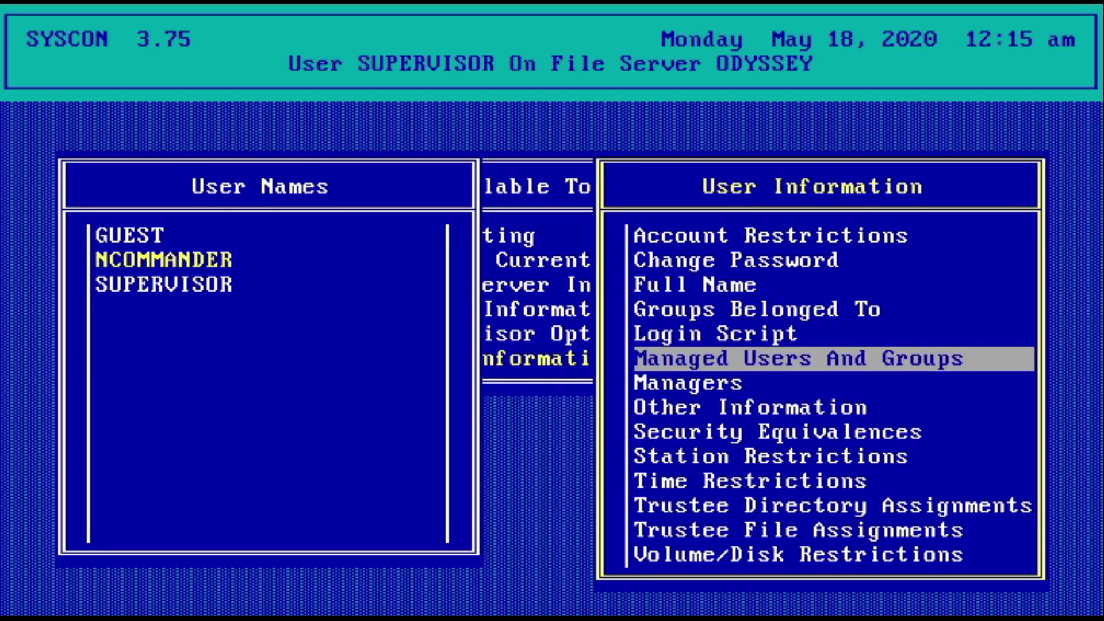
key("Return")
key("Escape")
key("Down")
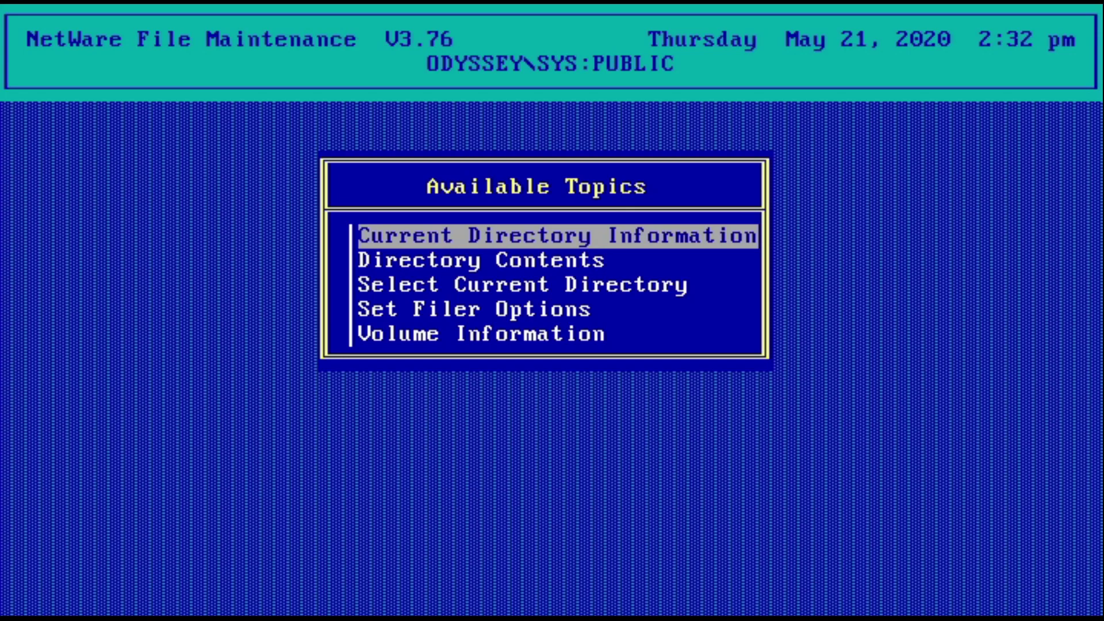
Step: View the PUBLIC directory's information and page through its contents
key("Return")
key("Down")
key("Down")
key("Down")
key("Down")
key("Down")
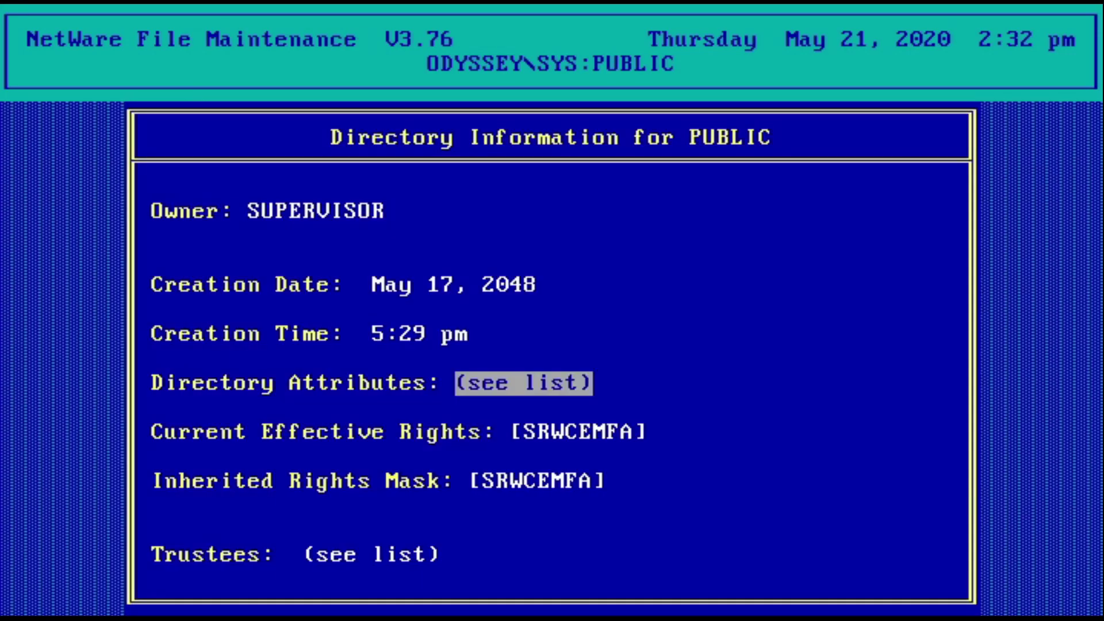
key("Escape")
key("Down")
key("Return")
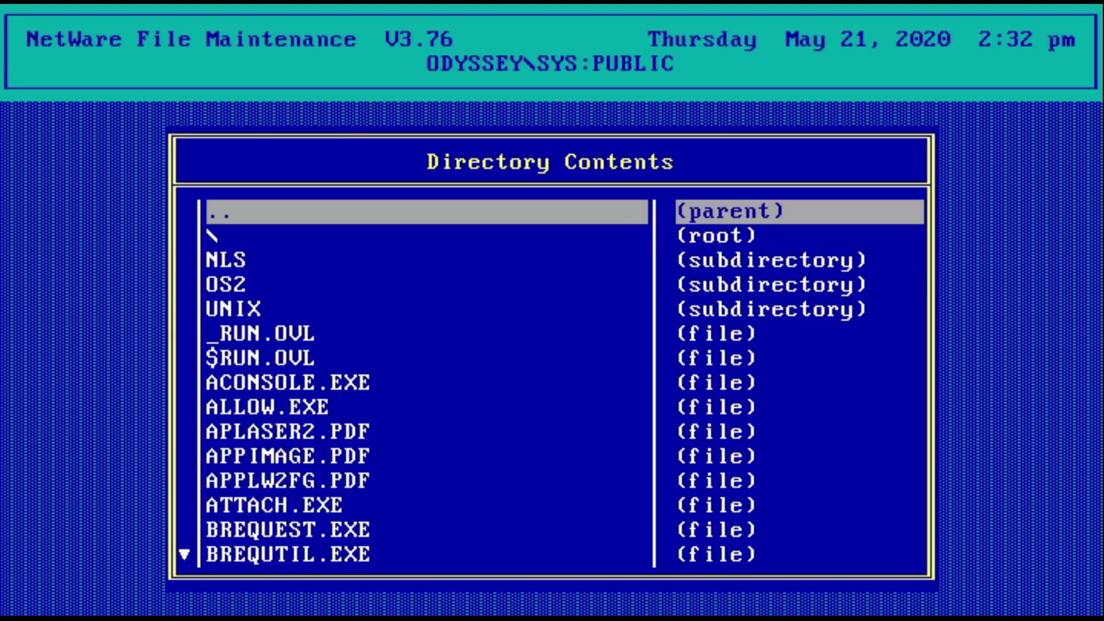
key("Down")
key("Down")
Step: Check the current directory path setting in FILER
key("Down")
key("Down")
key("Down")
key("Page_Down")
key("Page_Down")
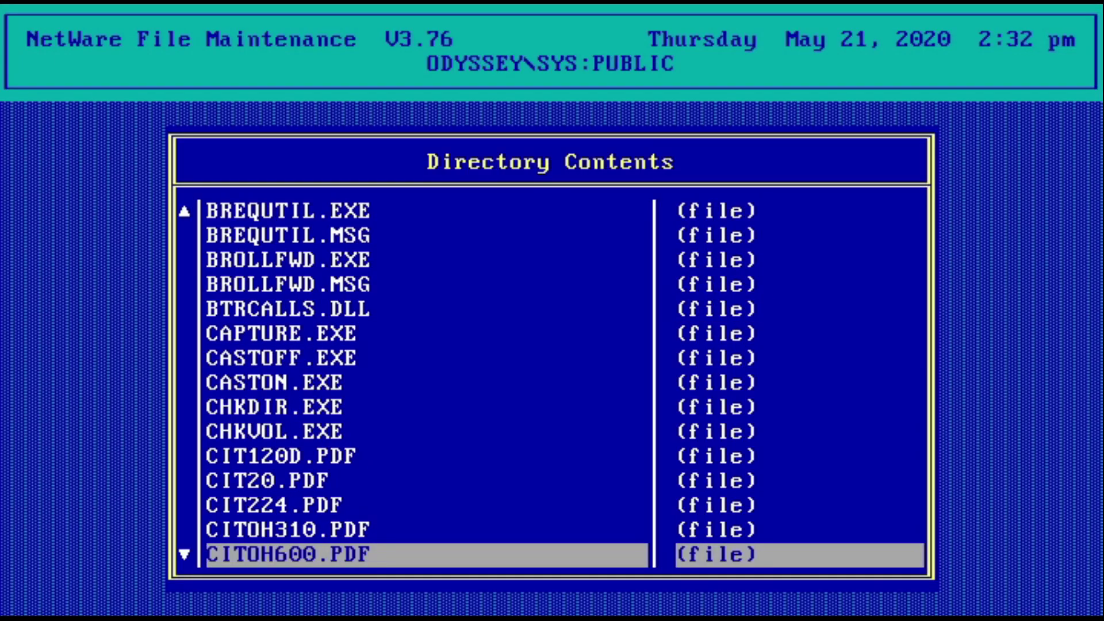
key("Page_Down")
key("Escape")
key("Down")
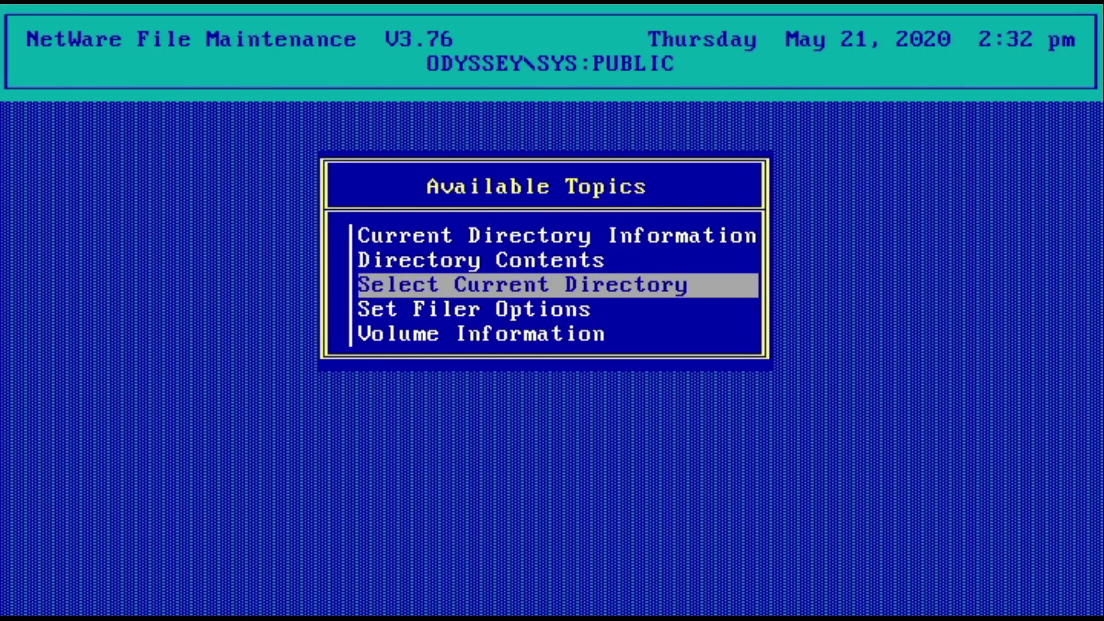
key("Return")
key("Escape")
Step: Review the filer options' file search attributes, then exit FILER
key("Down")
key("Return")
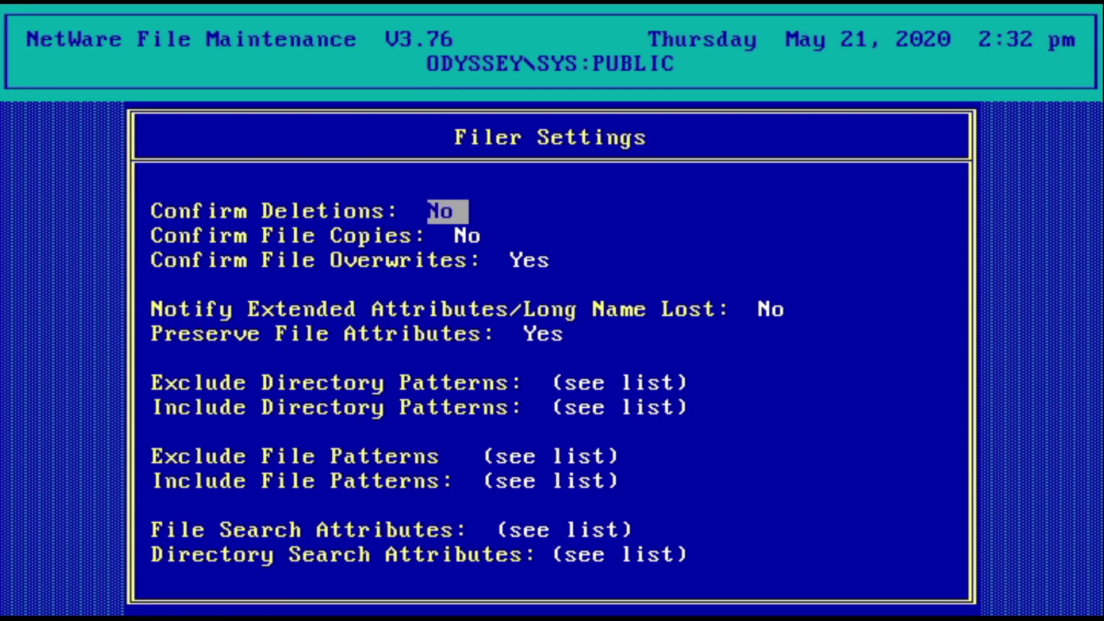
key("Down")
key("Down")
key("Down")
key("Down")
key("Down")
key("Down")
key("Down")
key("Down")
key("Down")
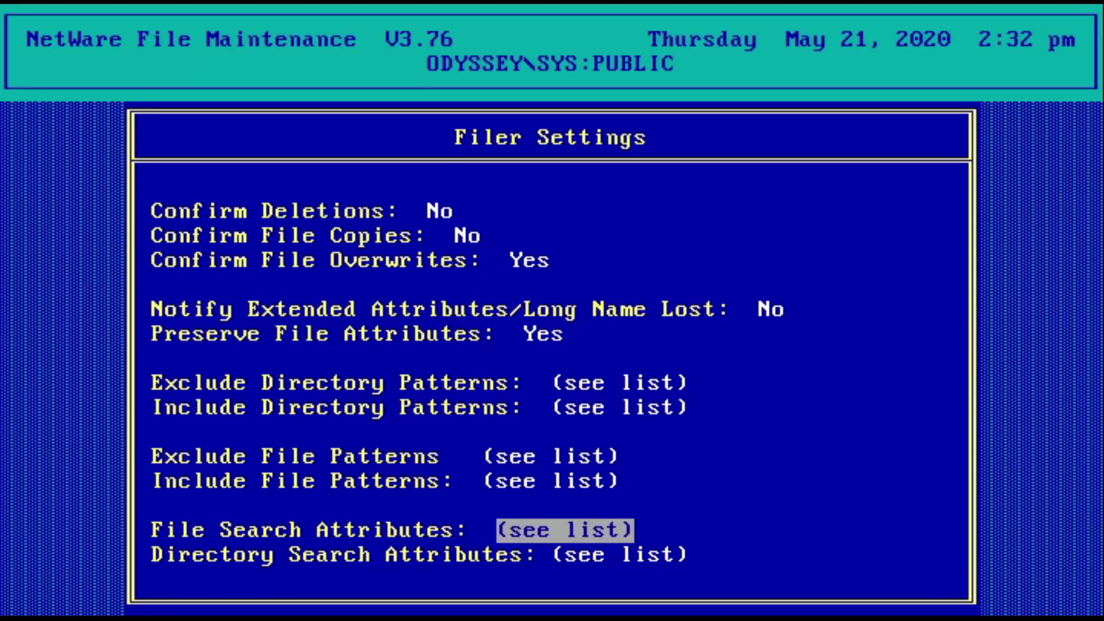
key("Down")
key("Up")
key("Return")
key("Escape")
key("Down")
key("Escape")
key("Down")
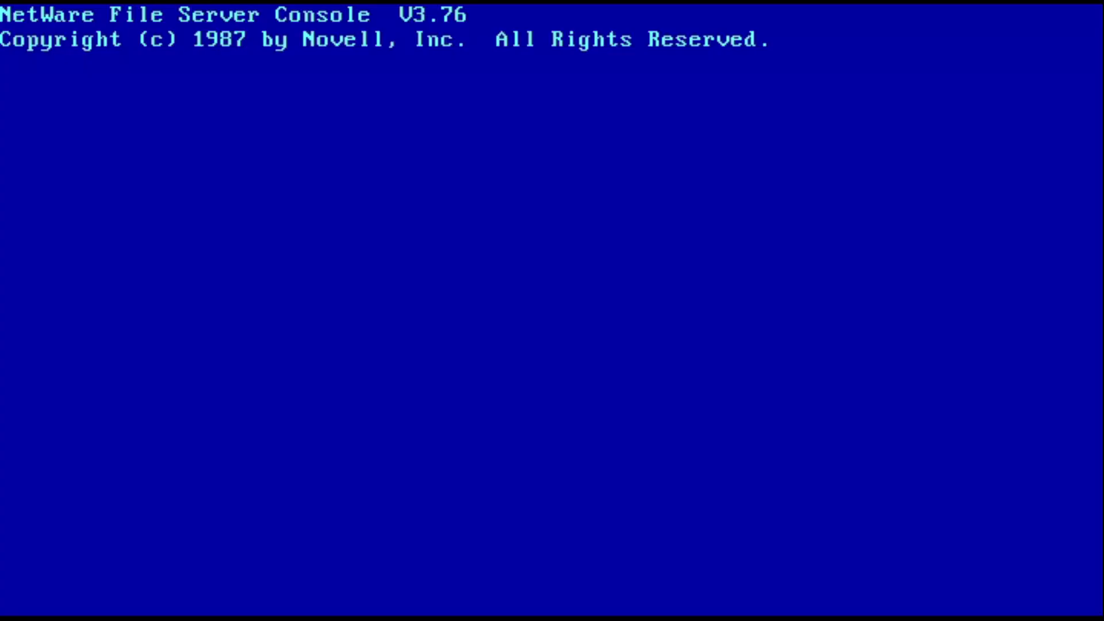
Step: Start FCONSOLE and view the server's current connections
key("Down")
key("Down")
key("Return")
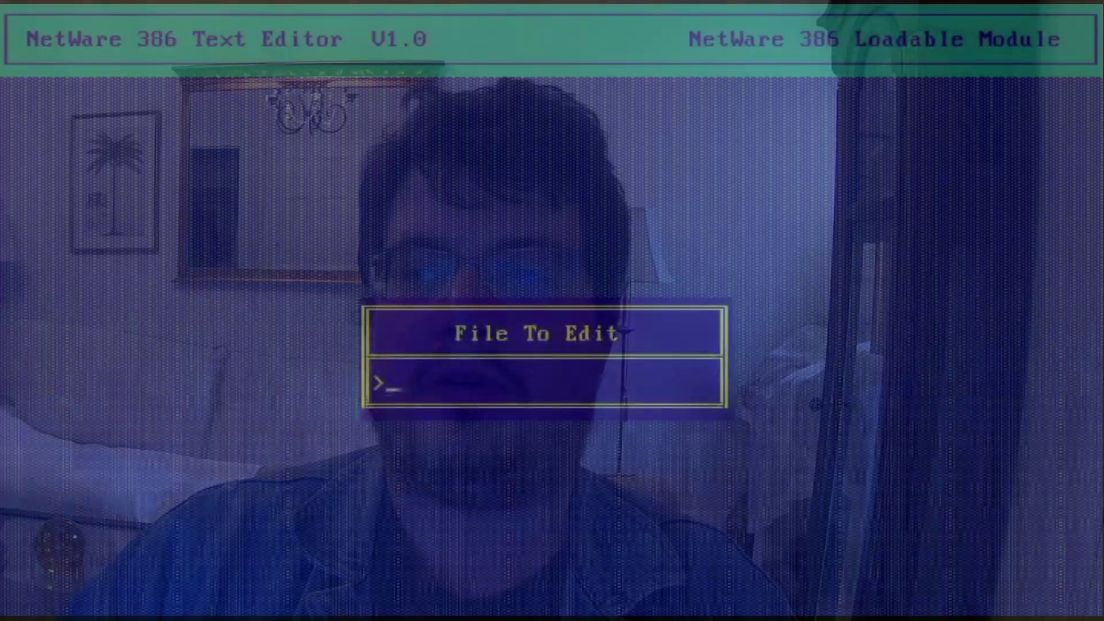
Step: Create the new file SYS:INFO and write the Twitter handle as its first line
type("SYS:INFO")
key("Return")
key("Return")
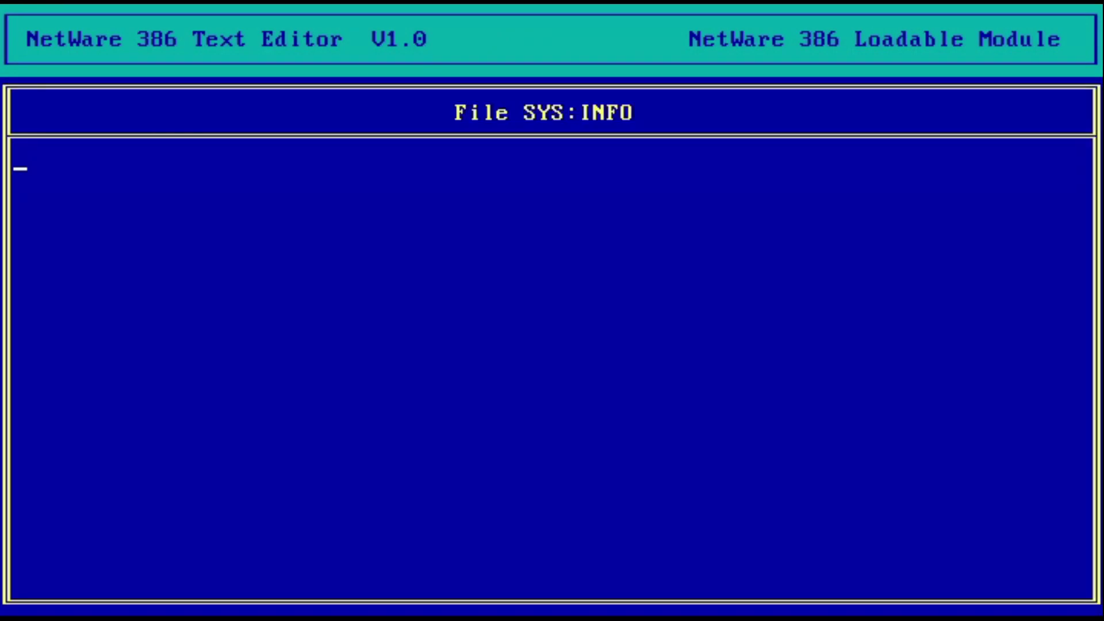
type("Twitter: @fossfire")
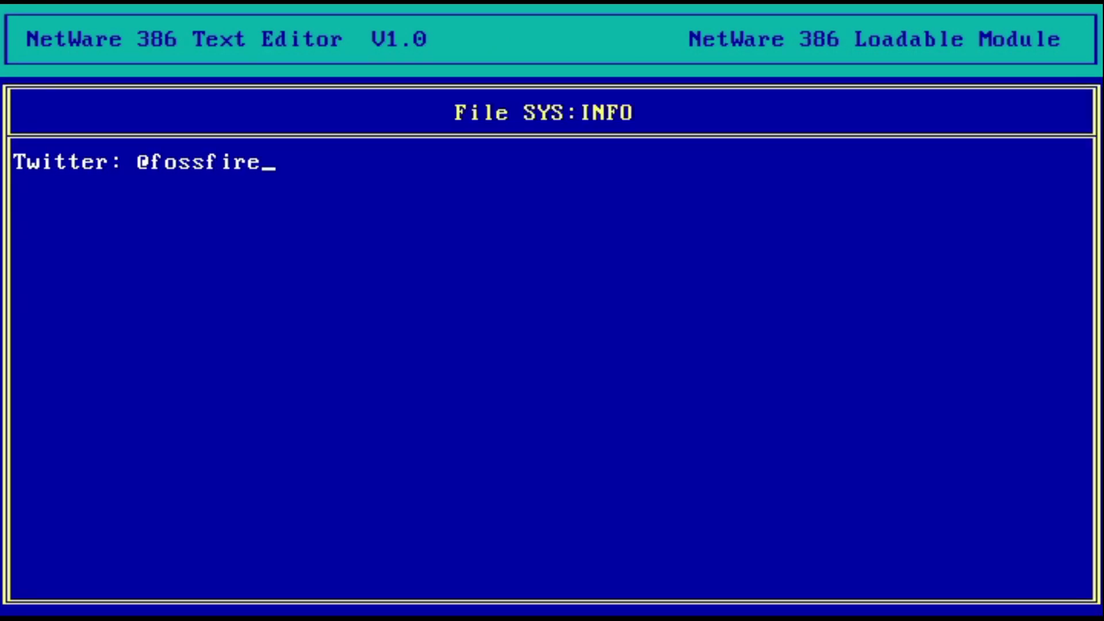
type("fighter")
Step: Add the line 'Discord: See Description', then begin 'Thank you for watching and'
key("Return")
type("Discord: S")
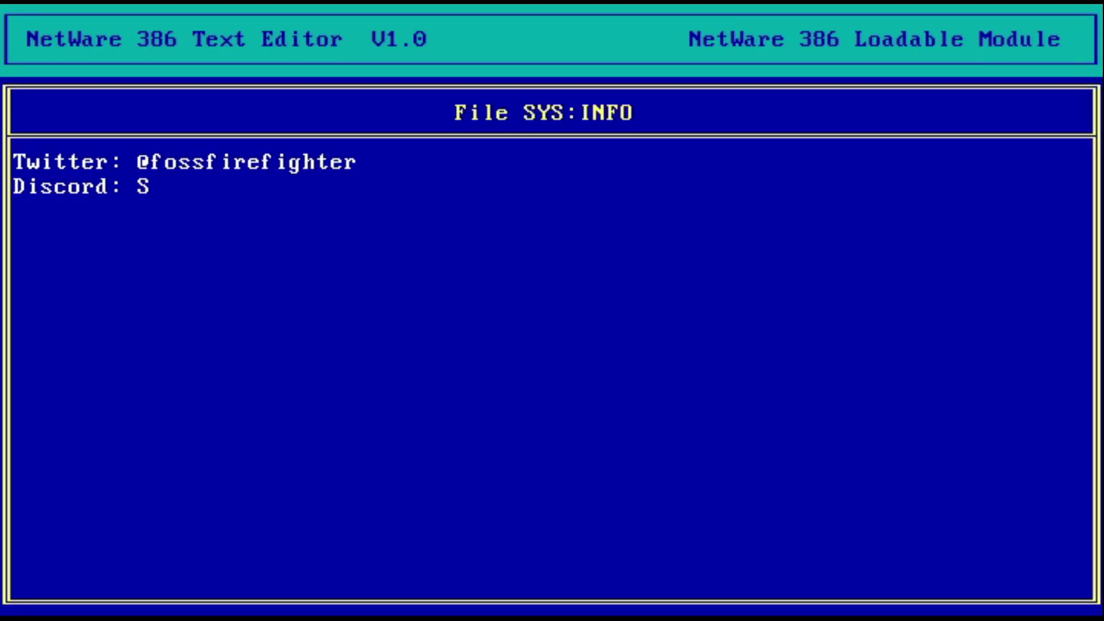
type("ee Descri")
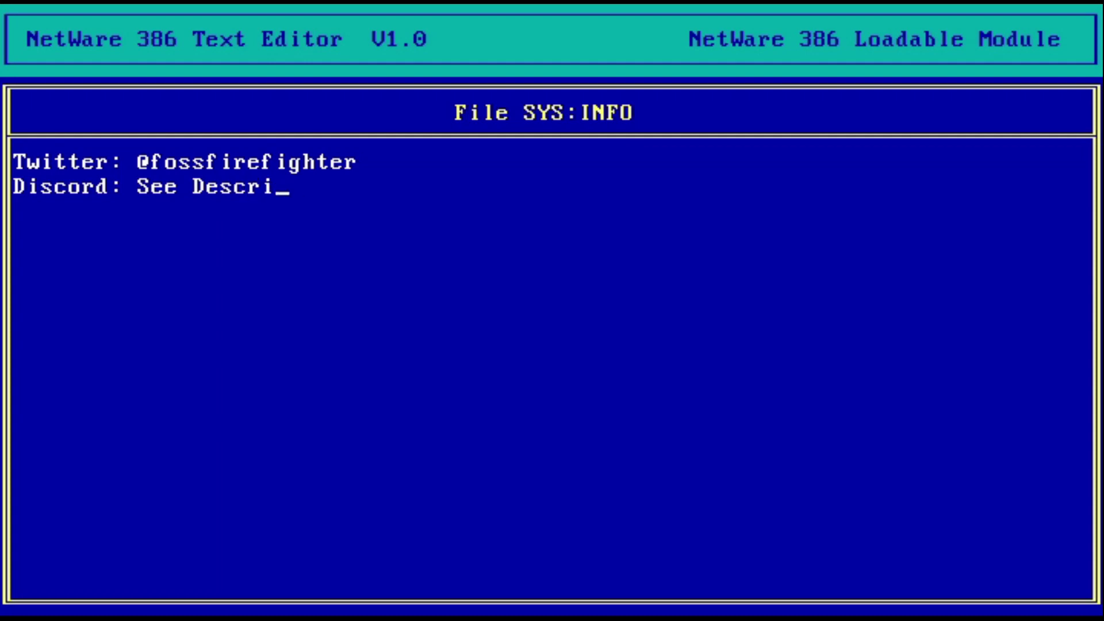
type("ption")
key("Return")
key("Return")
type("Thank you for watc")
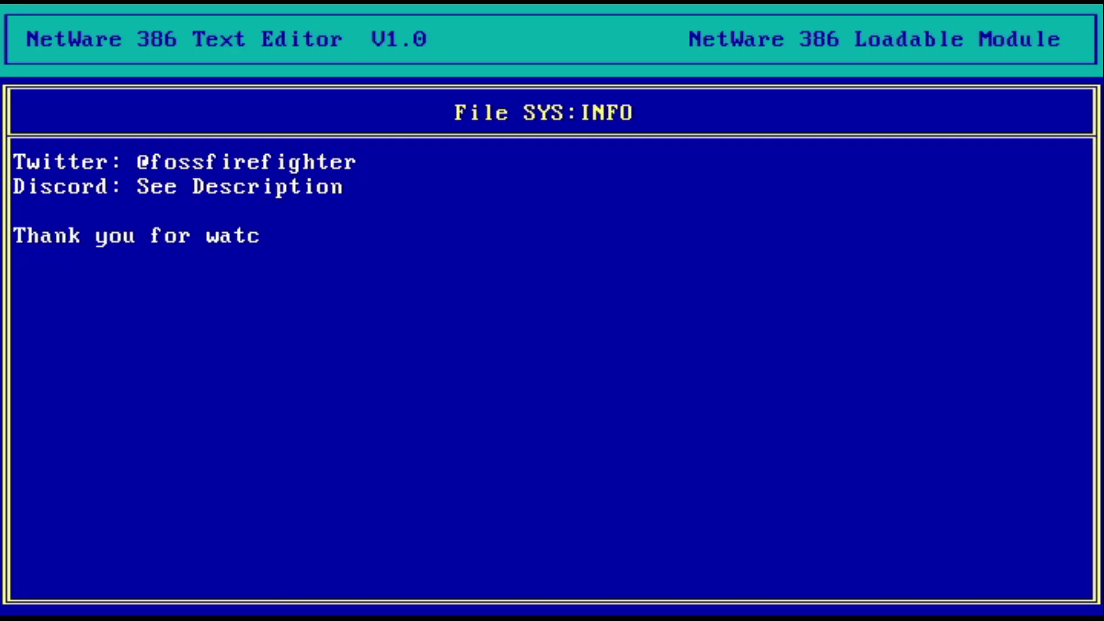
type("hing and have a great day!")
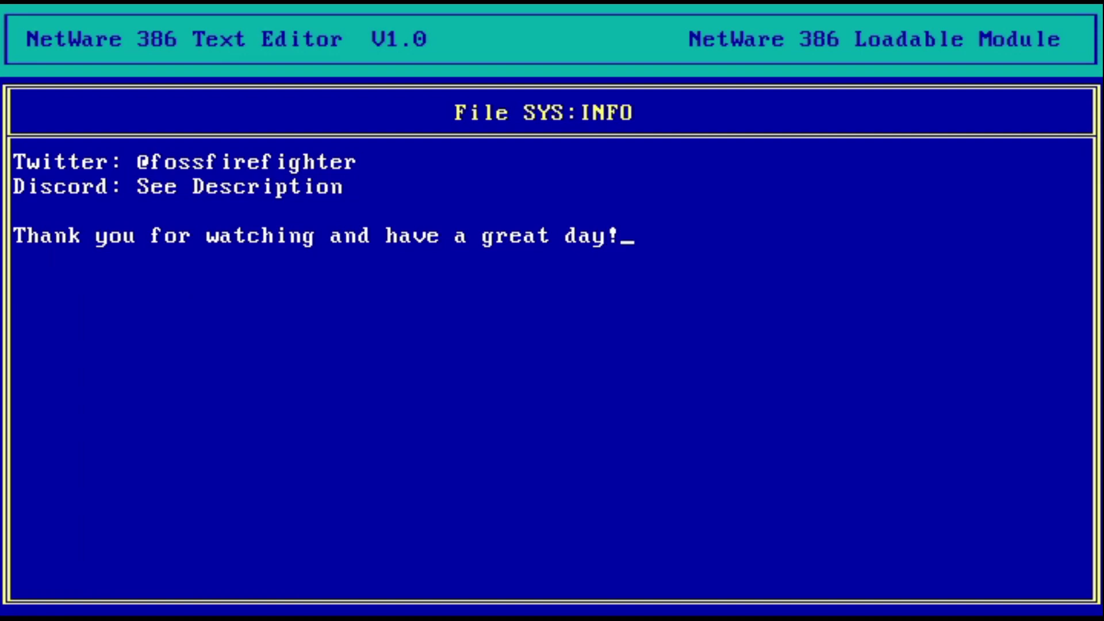